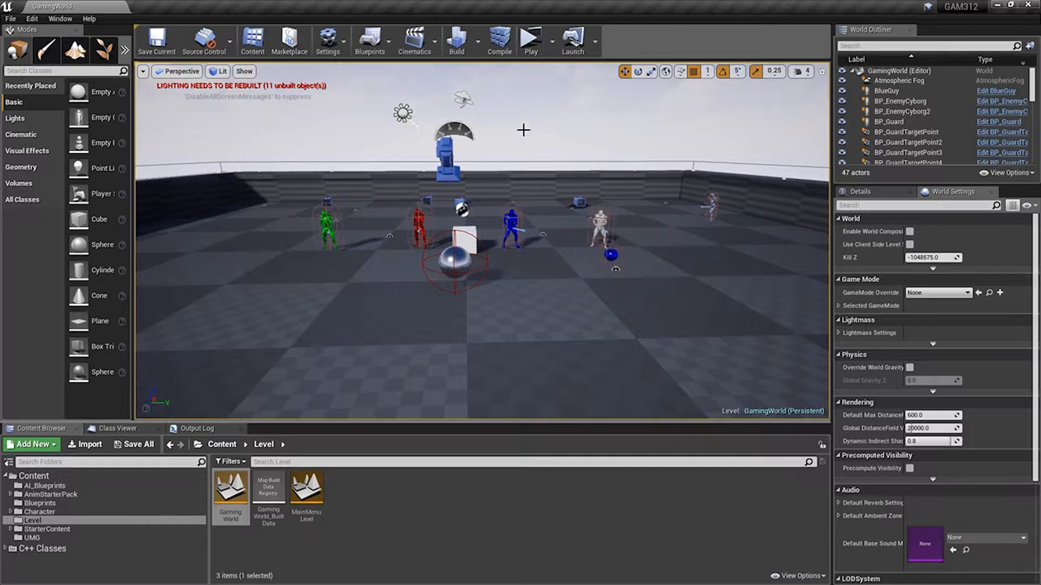
Save the current level and create a folder named Textures inside the UMG content folder.
click(156, 41)
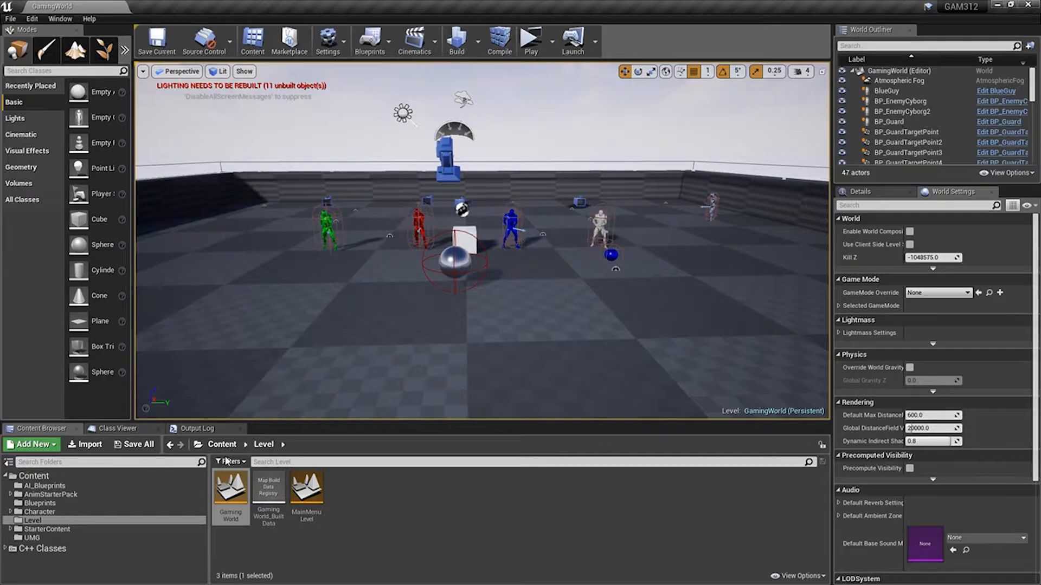
click(41, 535)
right_click(336, 496)
mouse_move(412, 490)
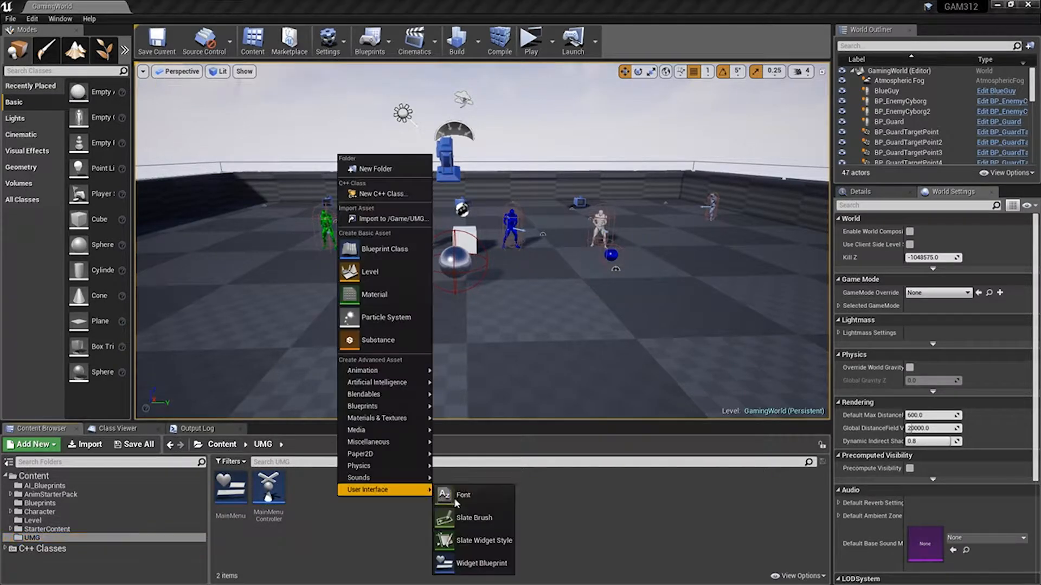
click(375, 169)
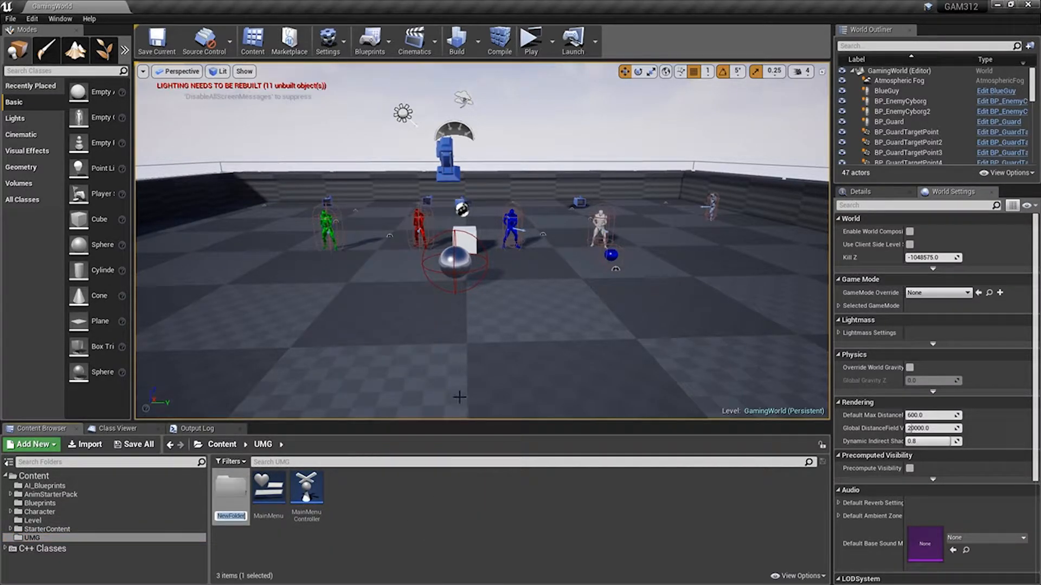
text(Textures)
key(Return)
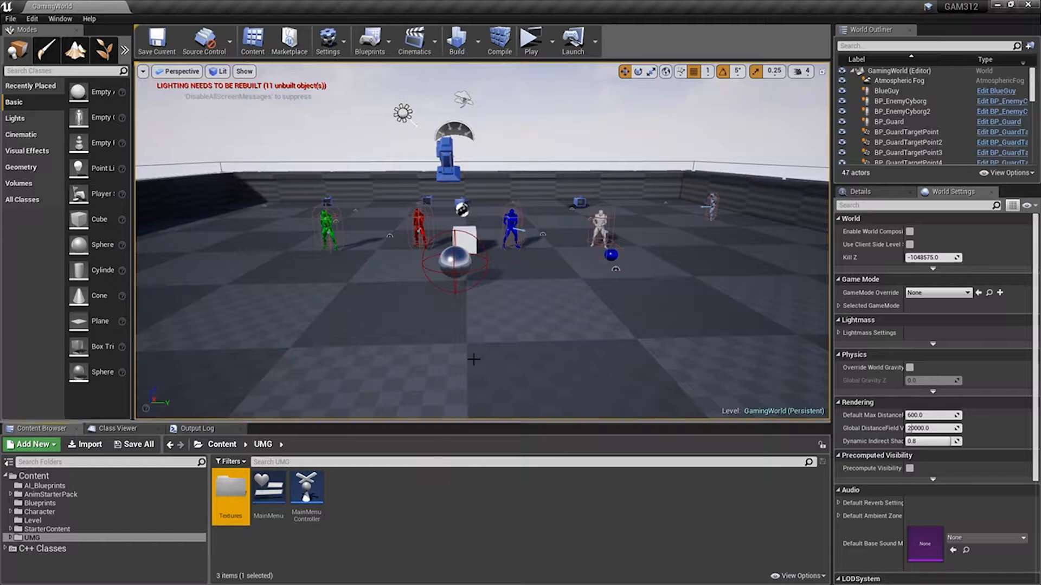
key(a)
right_drag(446, 297, 520, 268)
key(d)
key(a)
key(d)
key(a)
key(a)
key(d)
key(a)
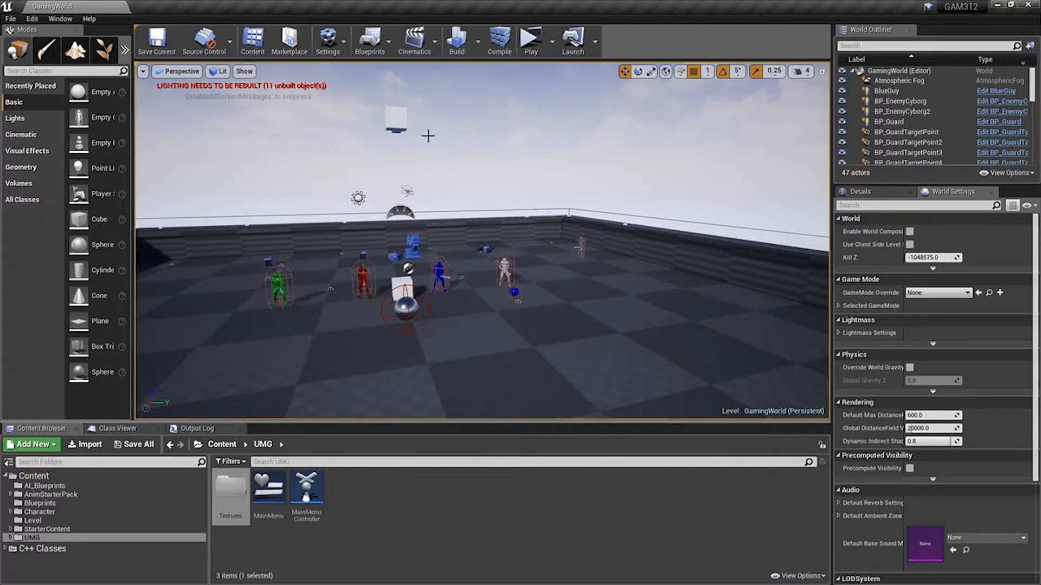
Play the level in a standalone preview, move the character around, and end the play session.
click(530, 39)
key(a)
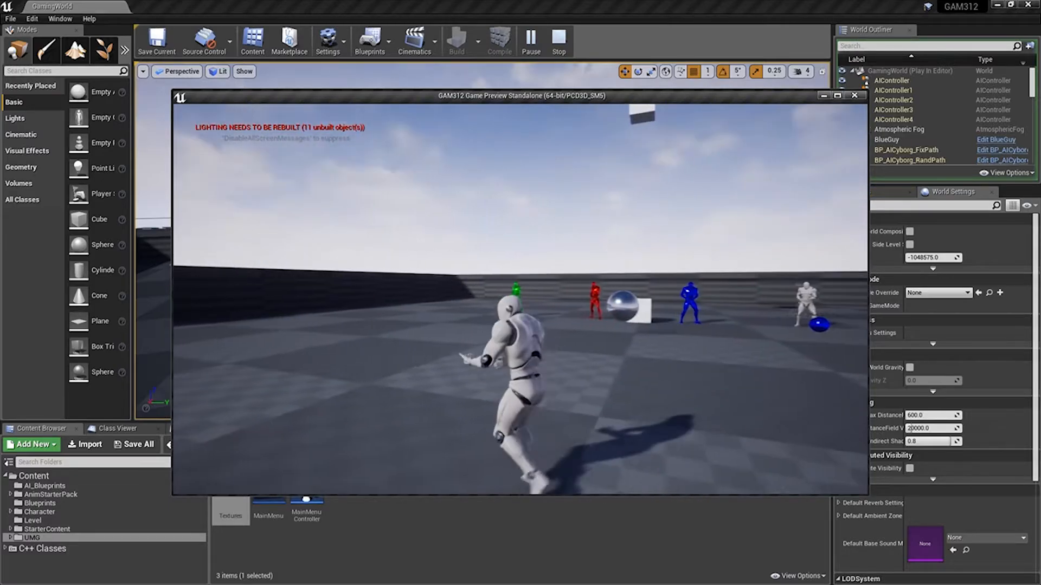
key(s)
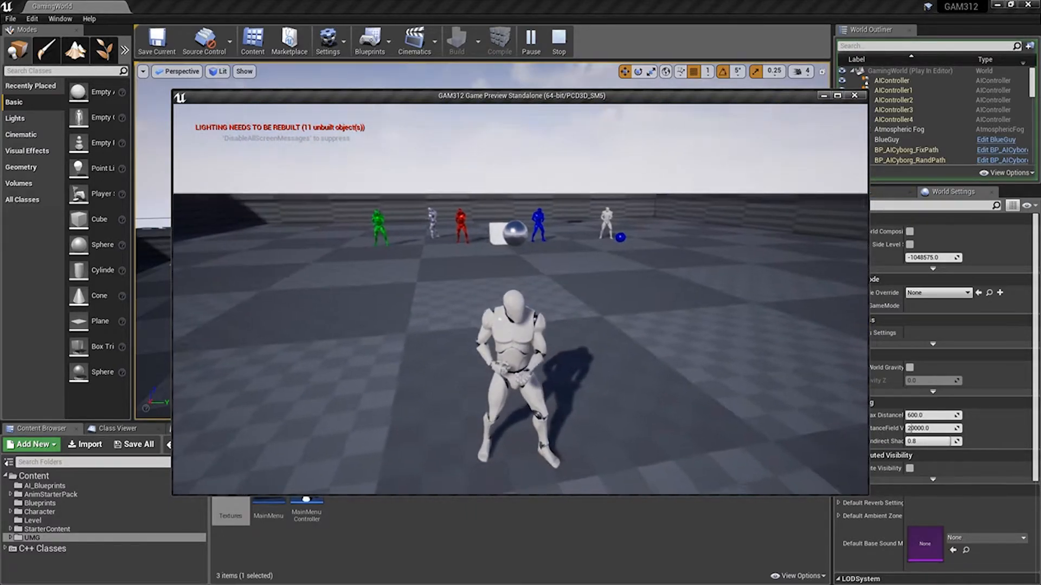
key(w)
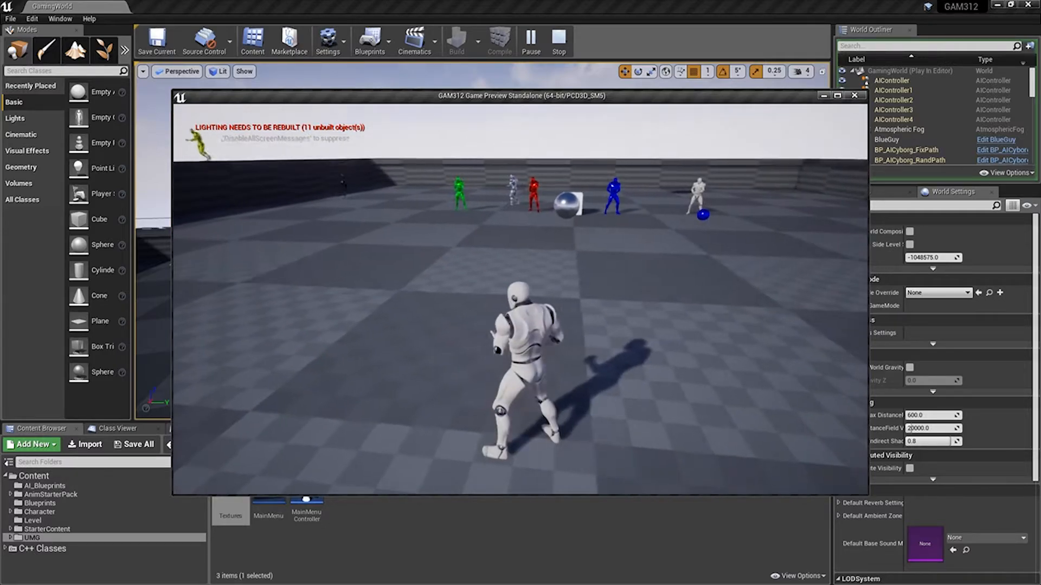
key(Escape)
key(s)
right_drag(573, 309, 543, 309)
key(w)
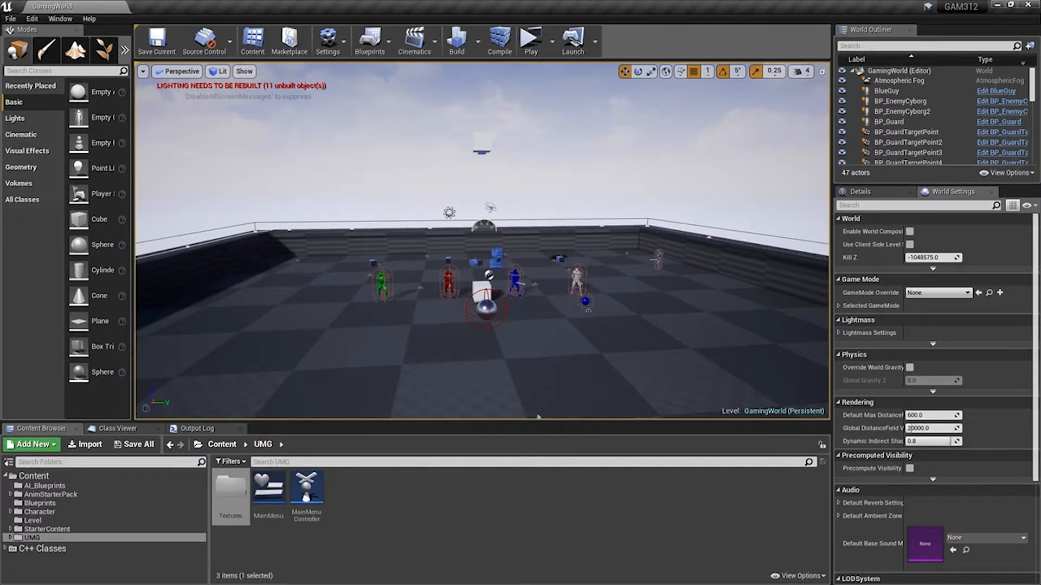
Import BarBackground, HealthBar, HealthSlot, InventorySlot, StaminaBar and StaminaSlot PSD files from the GAM312 Textures directory into UMG/Textures.
click(368, 533)
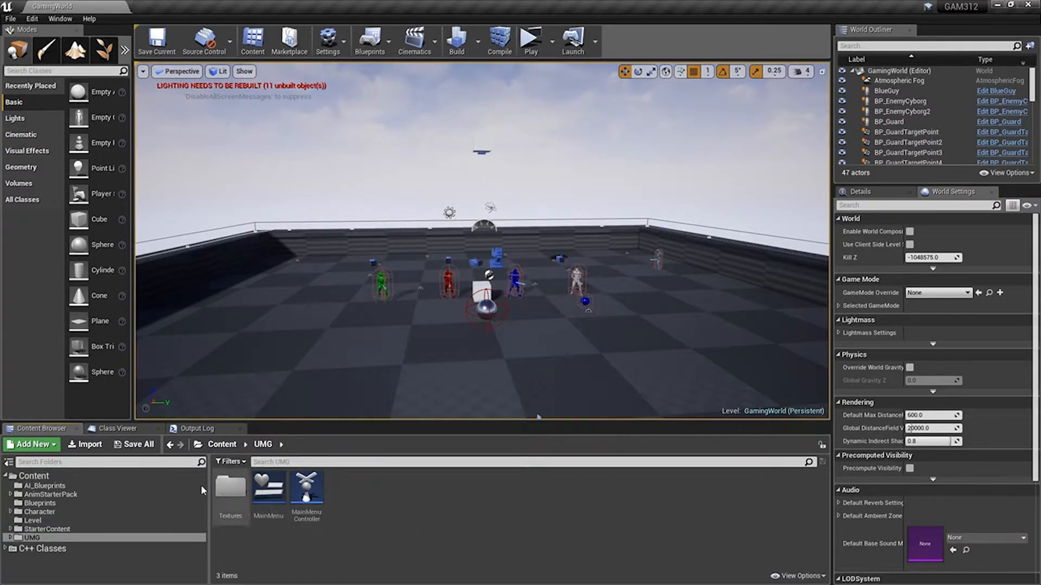
double_click(231, 487)
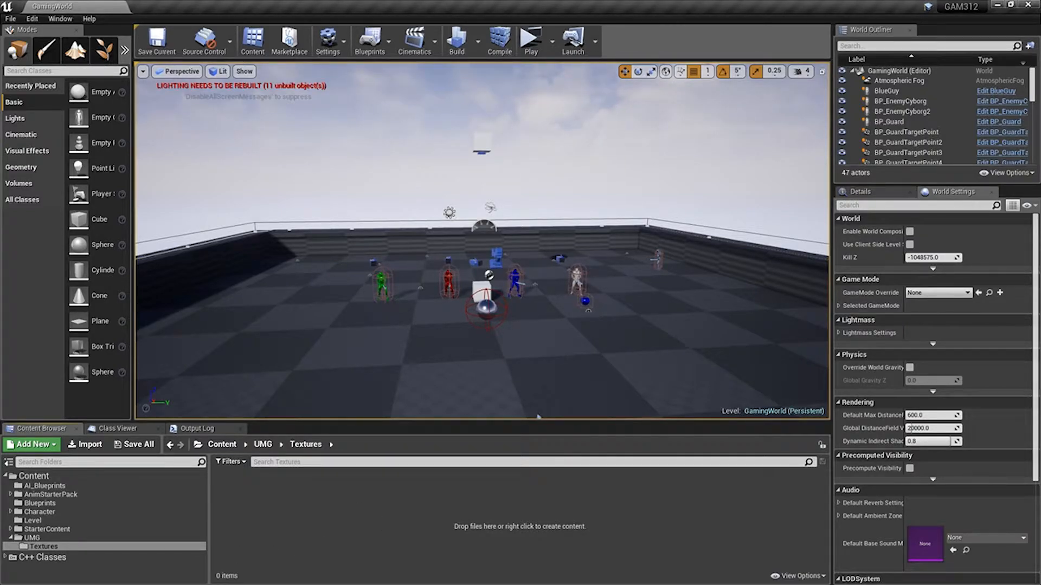
drag(0, 122, 499, 67)
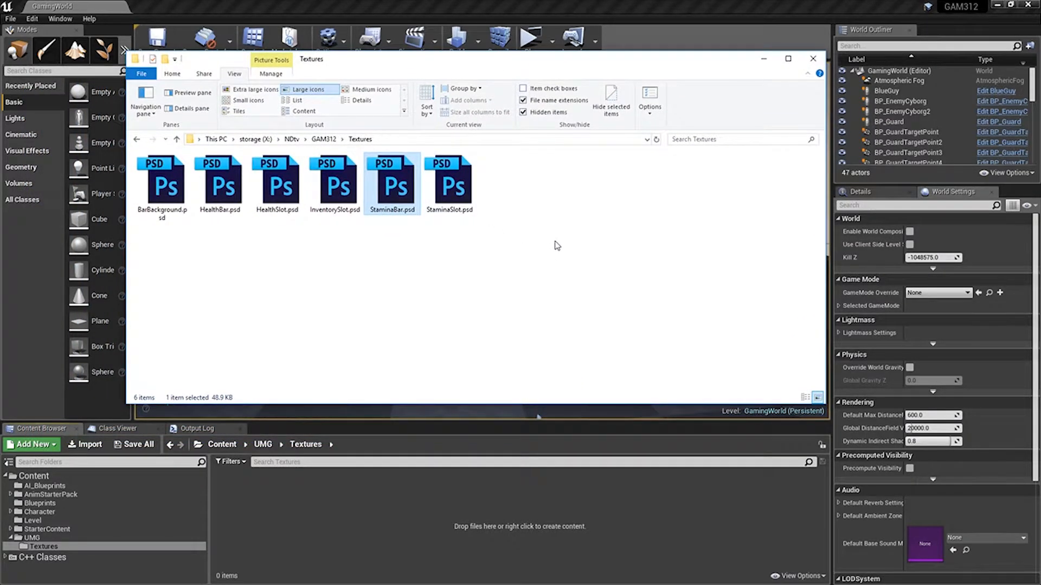
drag(566, 278, 389, 527)
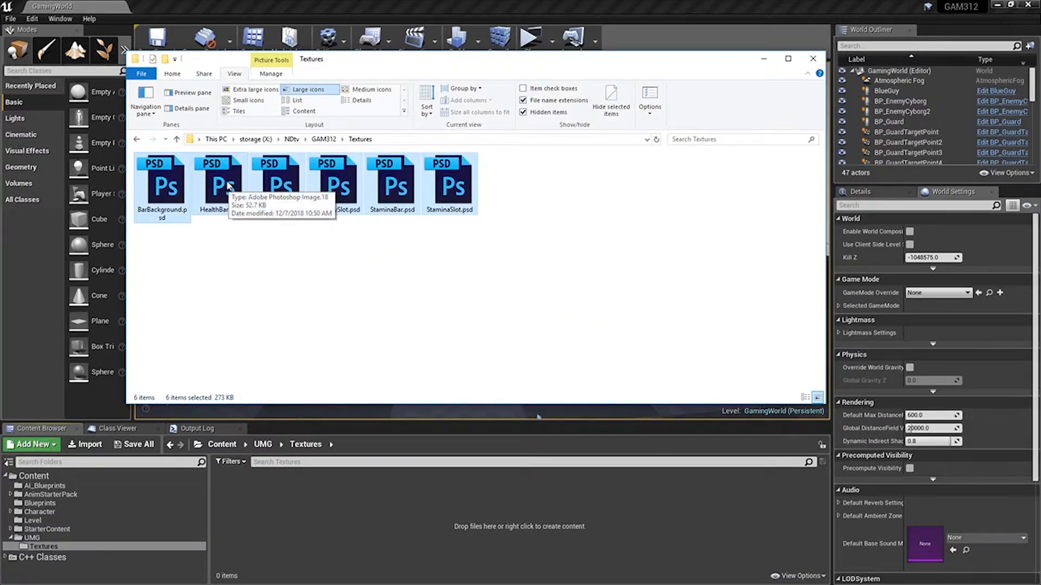
mouse_move(227, 185)
mouse_down()
mouse_move(251, 274)
mouse_move(393, 529)
mouse_up()
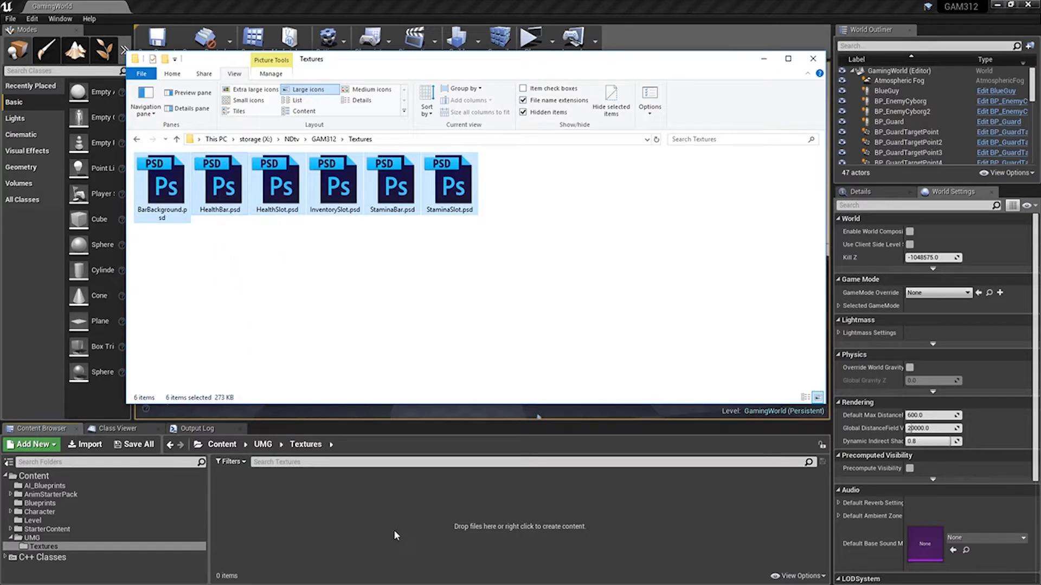
drag(514, 535, 509, 525)
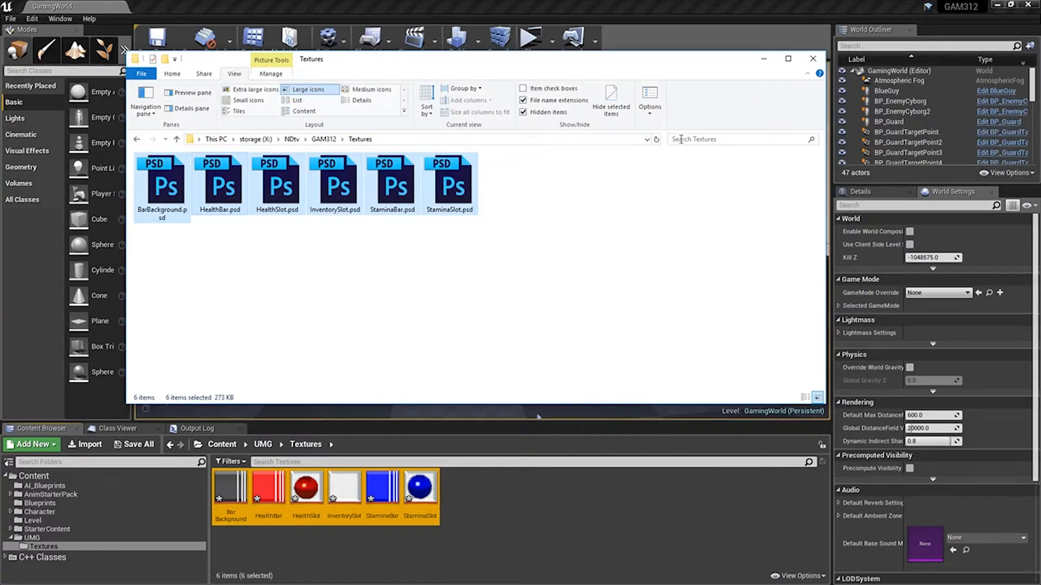
click(813, 58)
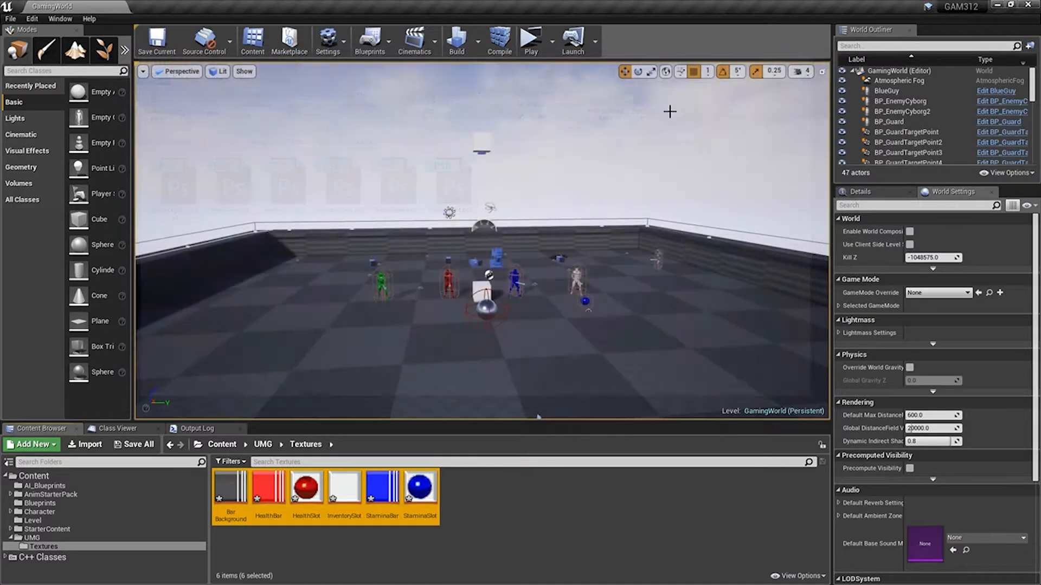
Save all the newly imported textures in the project.
click(515, 523)
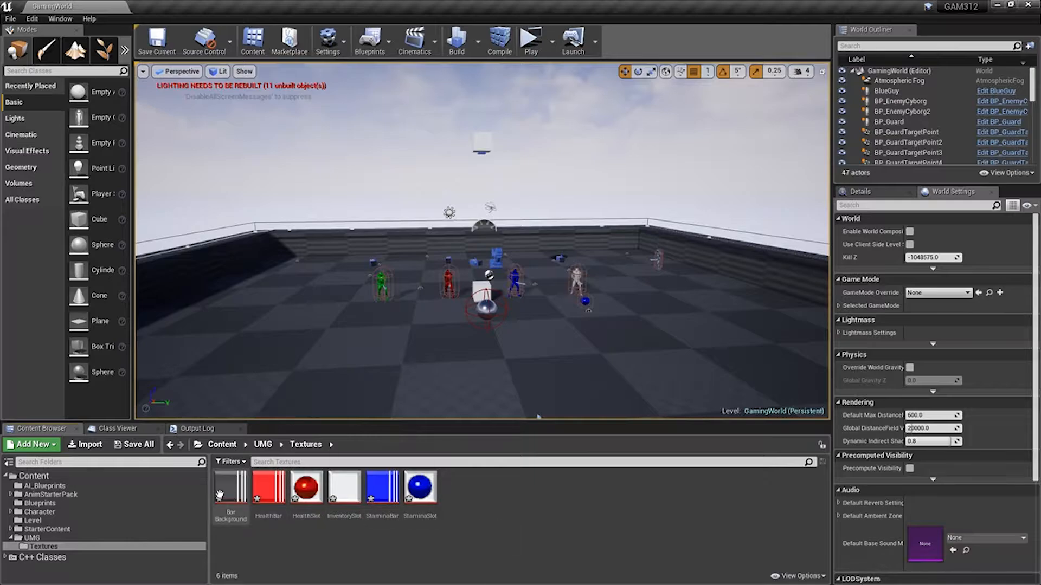
click(134, 445)
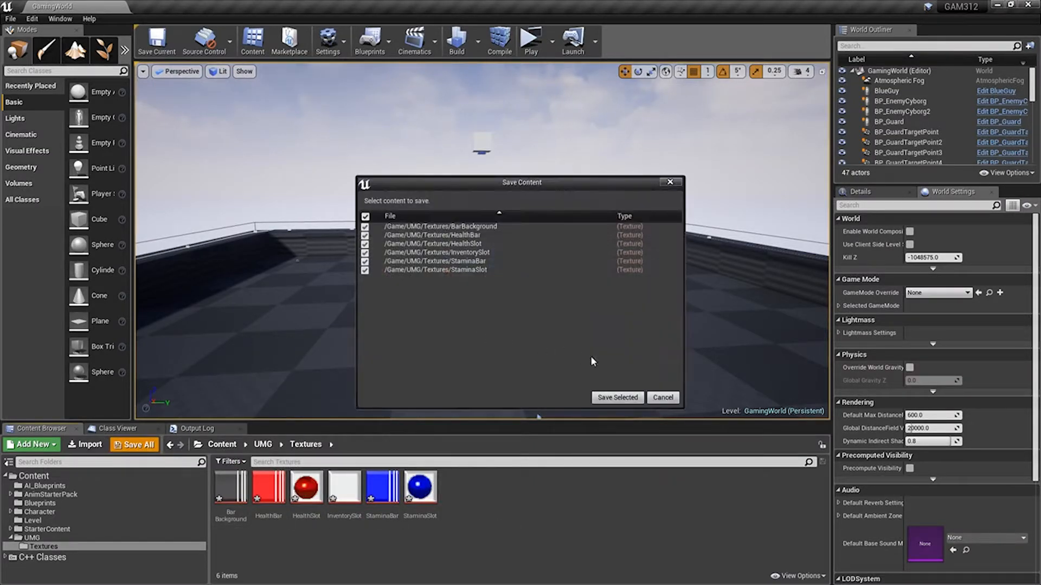
click(618, 398)
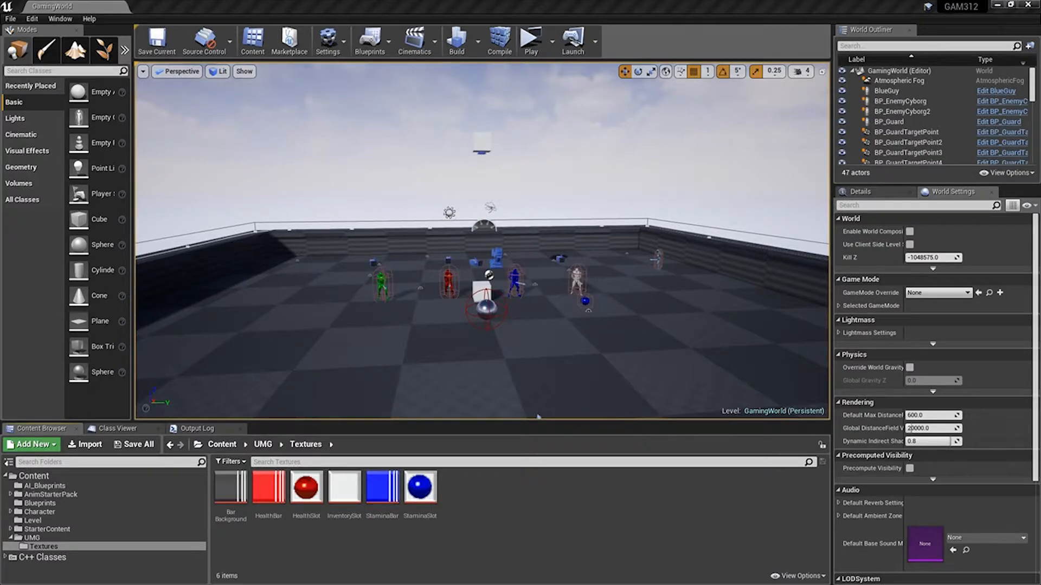
Create a Widget Blueprint named GameHUD in the UMG folder.
click(48, 539)
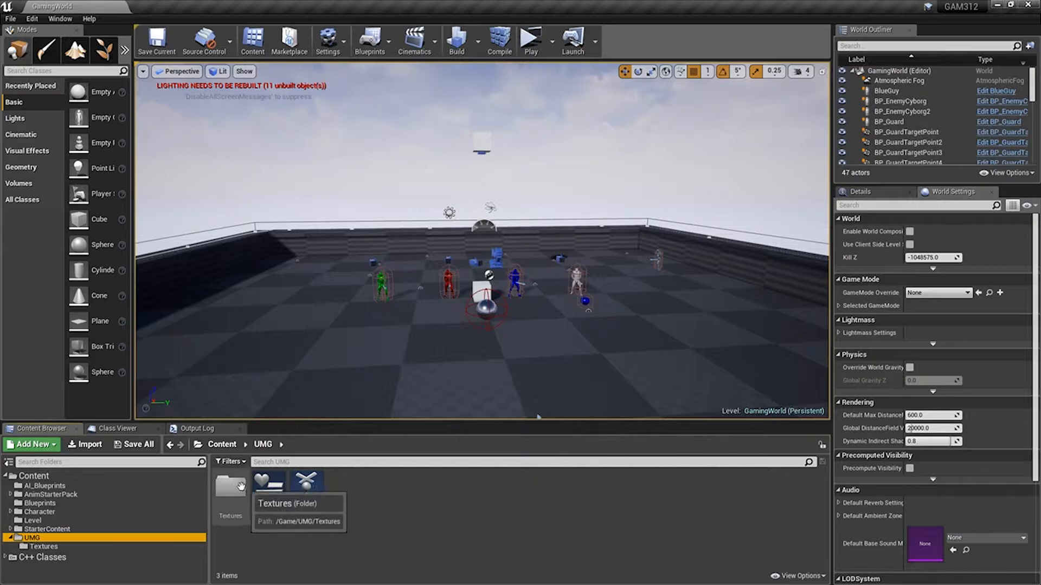
right_click(373, 496)
mouse_move(429, 490)
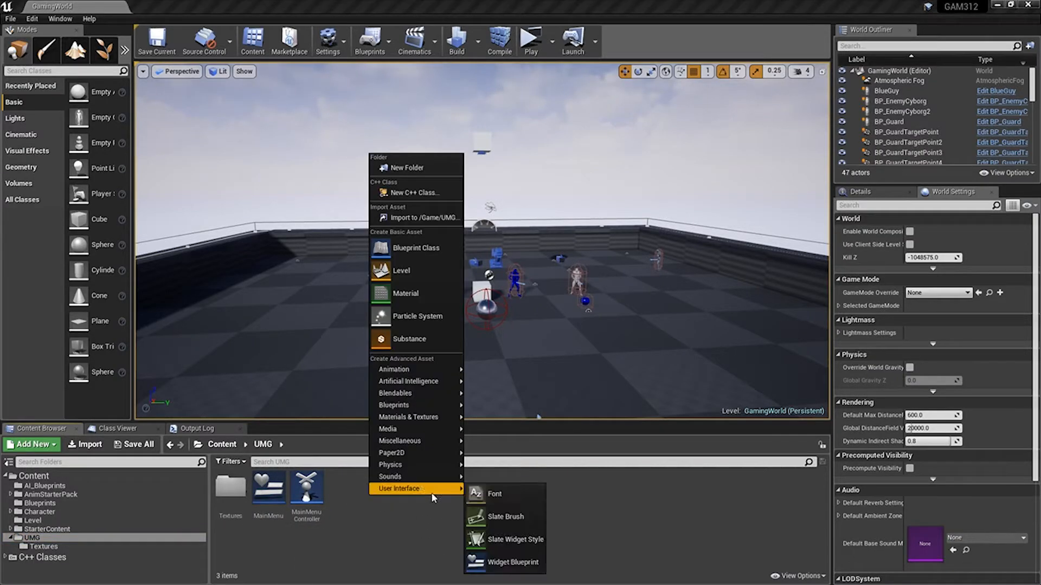
click(510, 564)
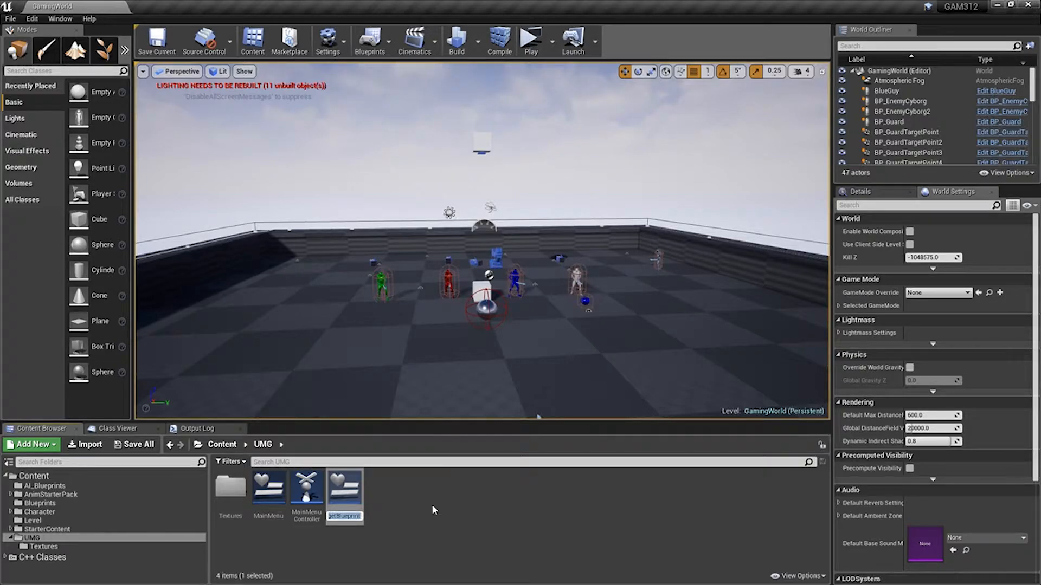
text(GameHUD)
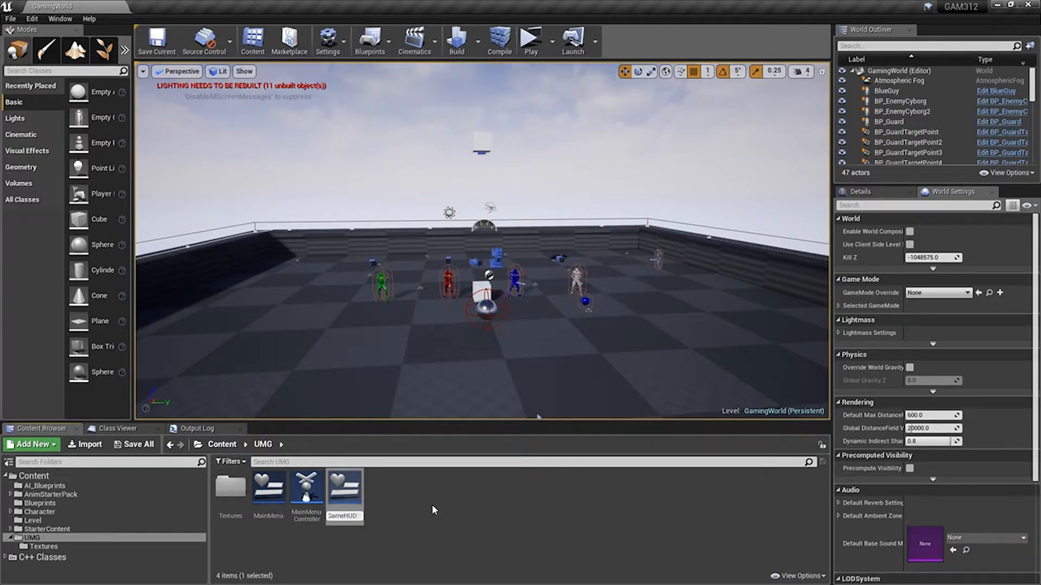
key(Return)
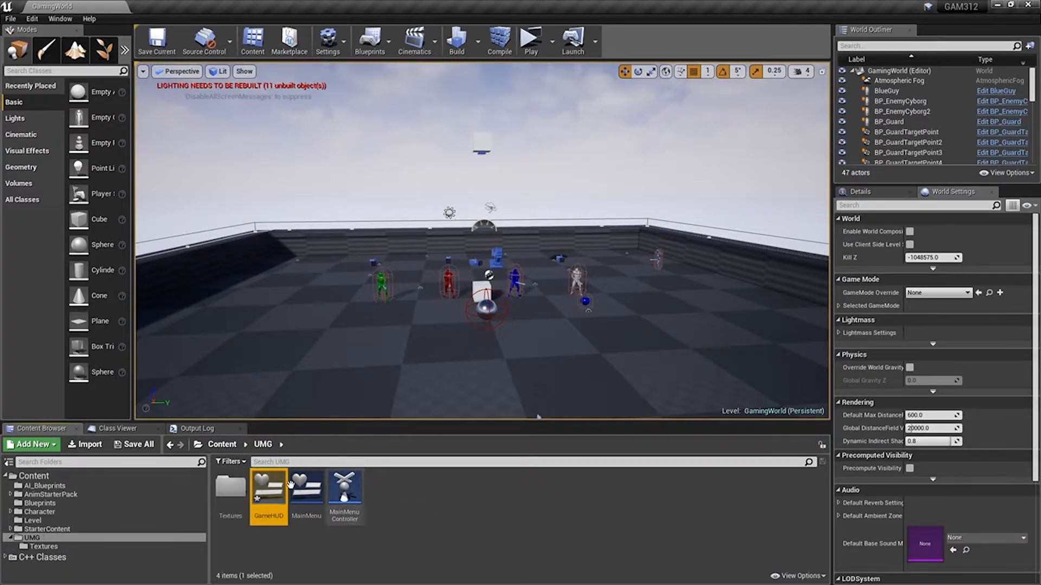
Save the GameHUD widget blueprint and open it in the widget designer.
click(133, 444)
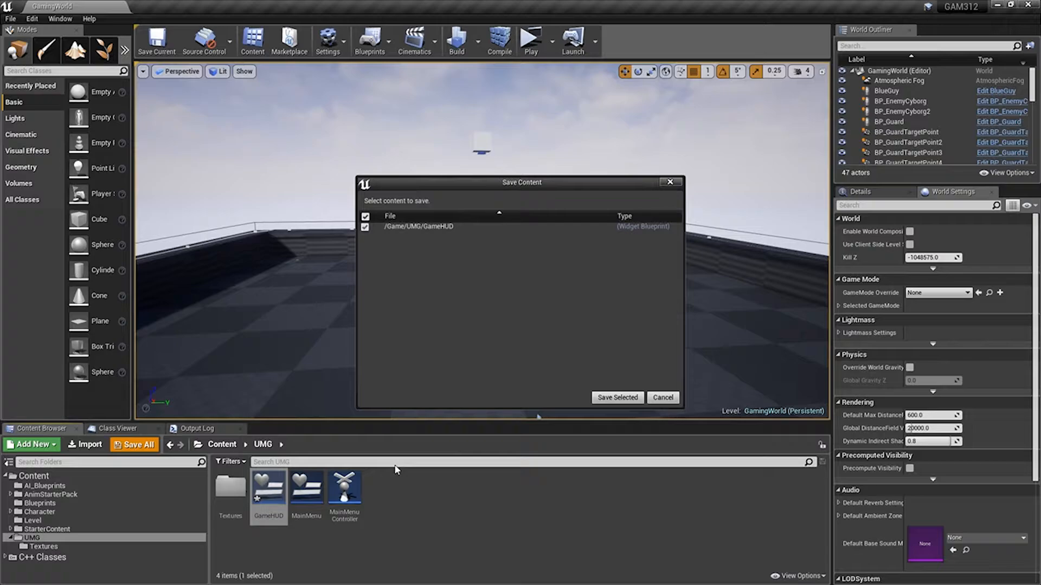
click(614, 400)
double_click(268, 490)
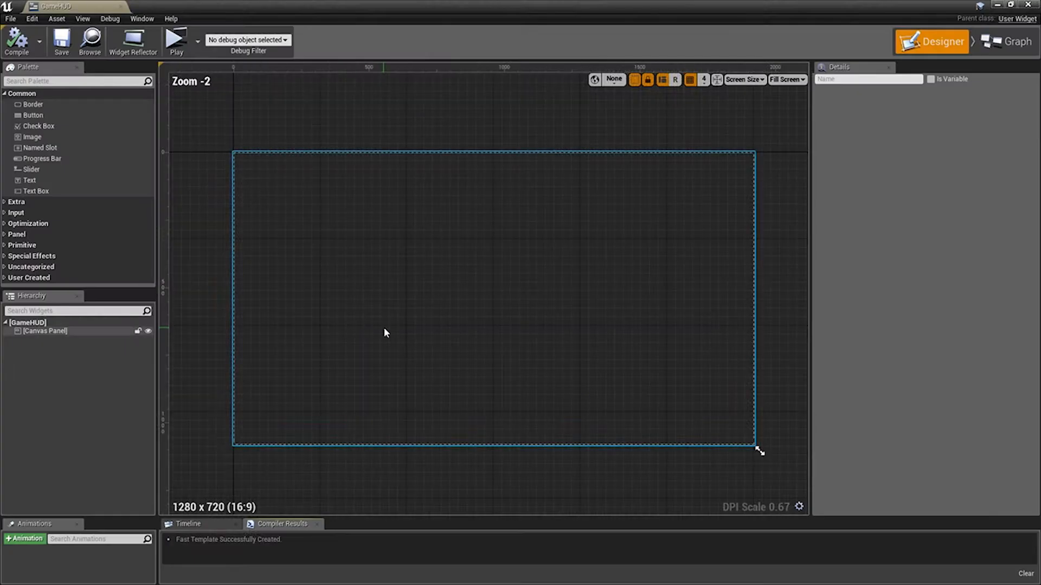
click(214, 262)
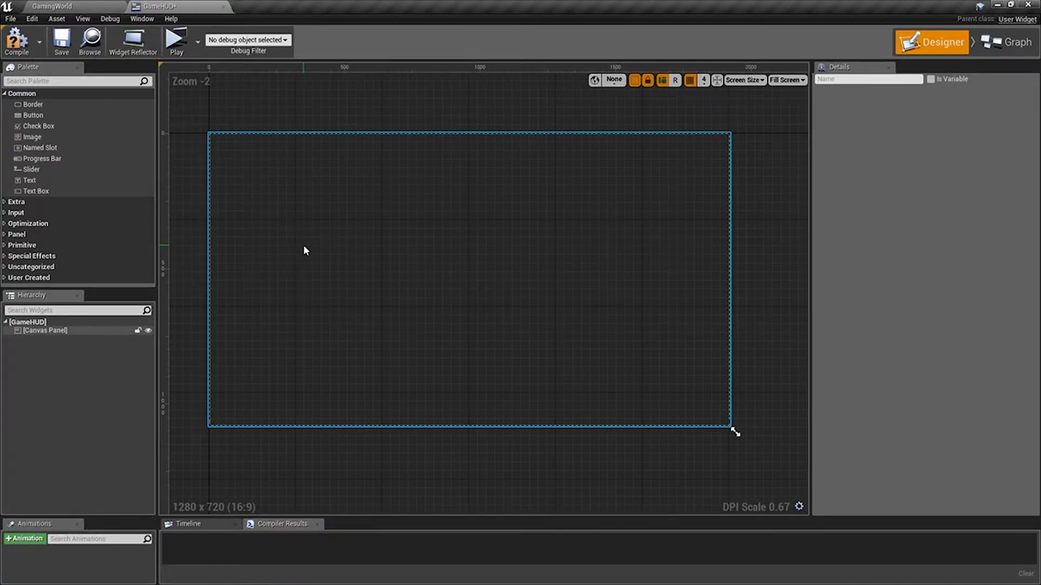
Find the Vertical Box widget and add it as a child of GameHUD's Canvas Panel.
click(56, 81)
text(ver)
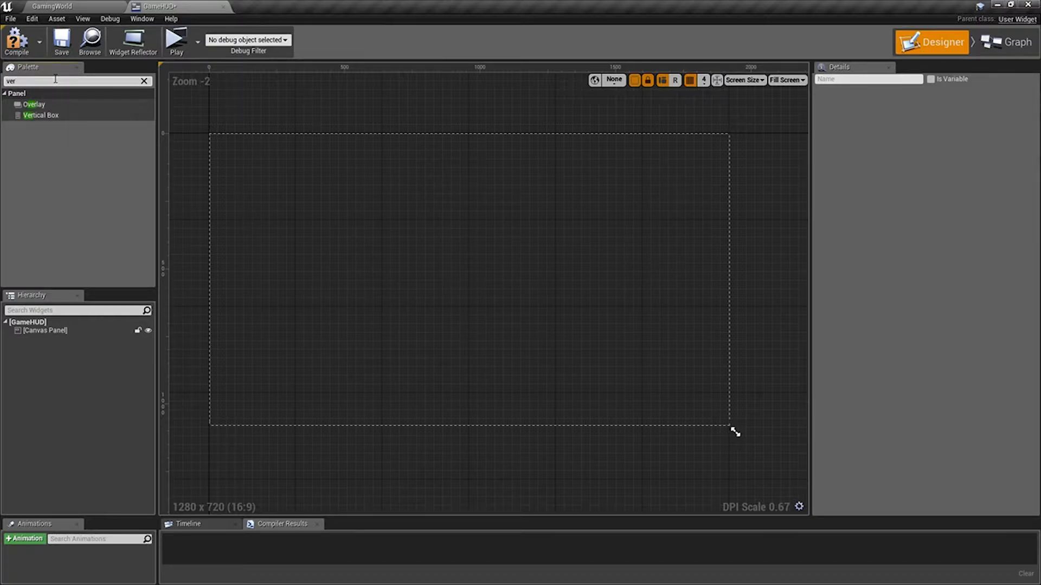
click(47, 117)
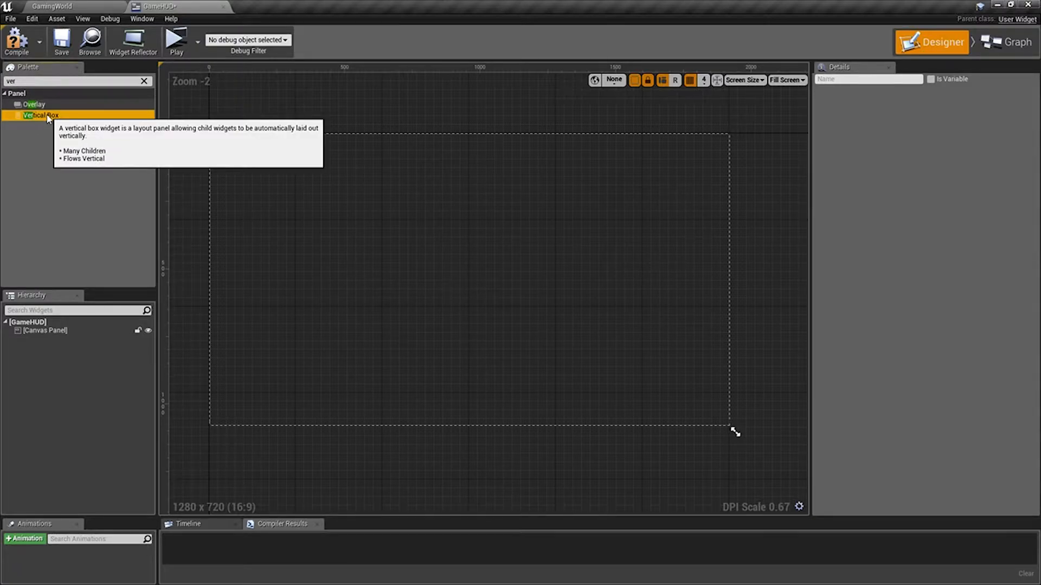
drag(48, 117, 50, 332)
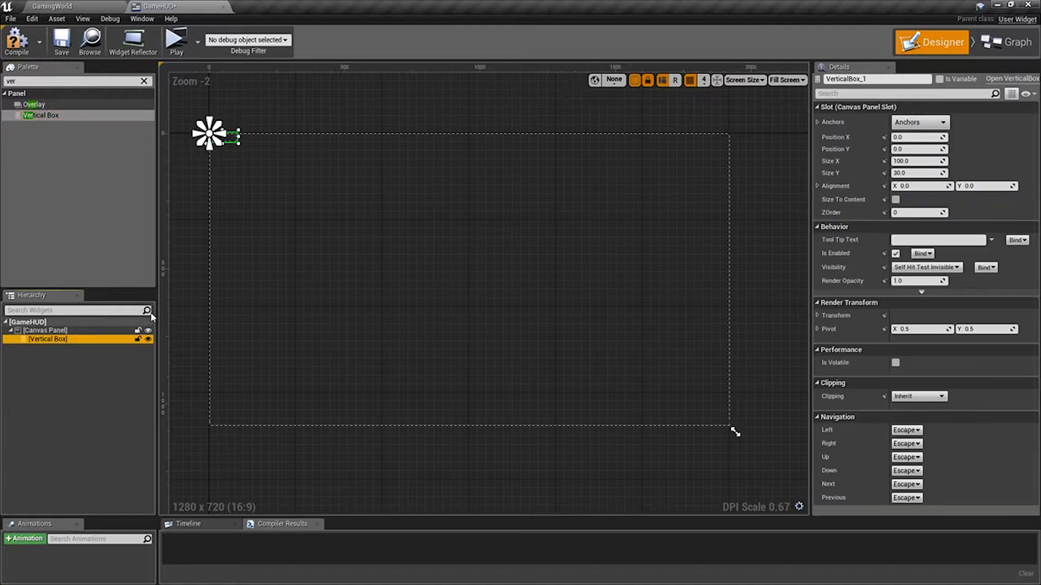
Rename the vertical box as CharacterVitals.
click(883, 79)
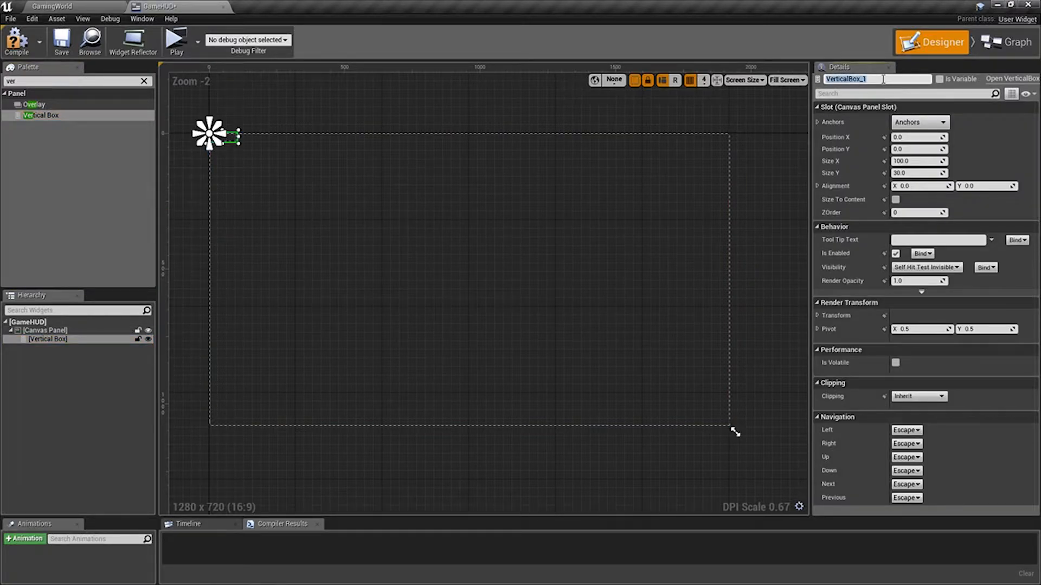
text(CharacterVitals)
key(Return)
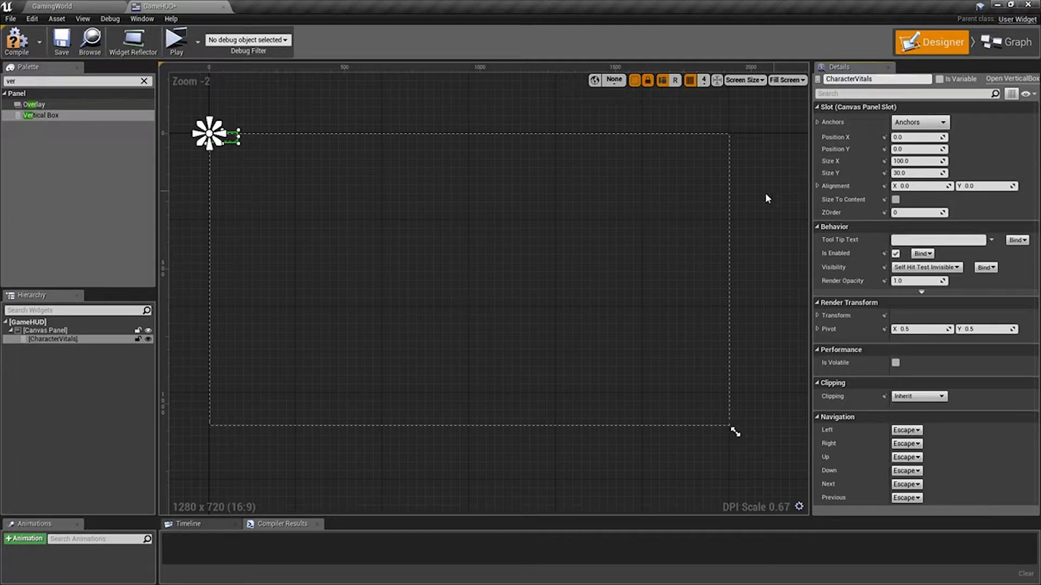
Anchor CharacterVitals to the canvas's top-left corner and set its position to X 100 and Y 100.
click(934, 122)
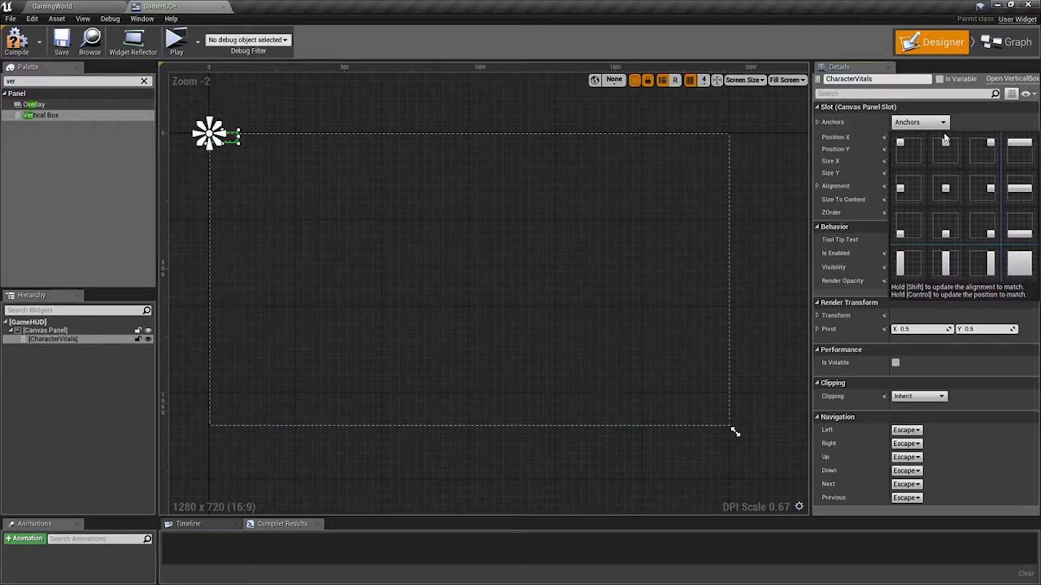
click(914, 149)
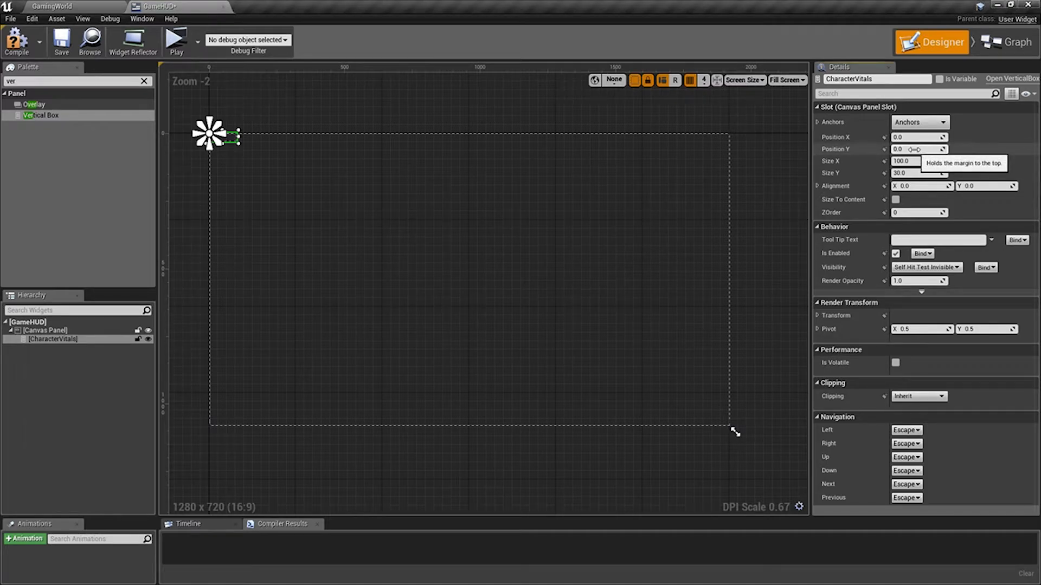
click(916, 137)
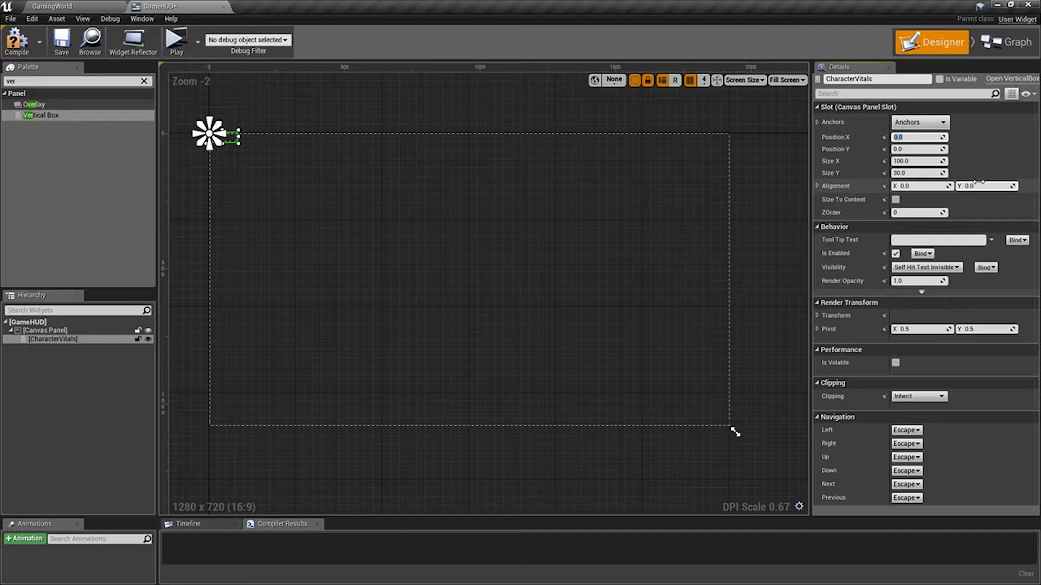
text(100)
key(Tab)
text(100)
key(Tab)
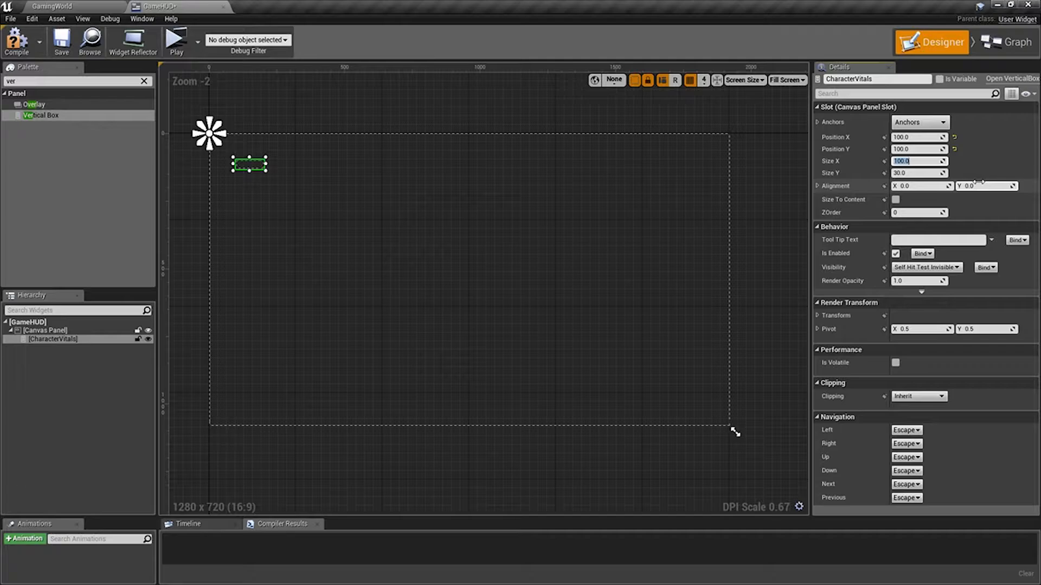
Set the CharacterVitals vertical box's size to 450 in X and 90 in Y.
text(450)
key(Tab)
text(90)
key(Tab)
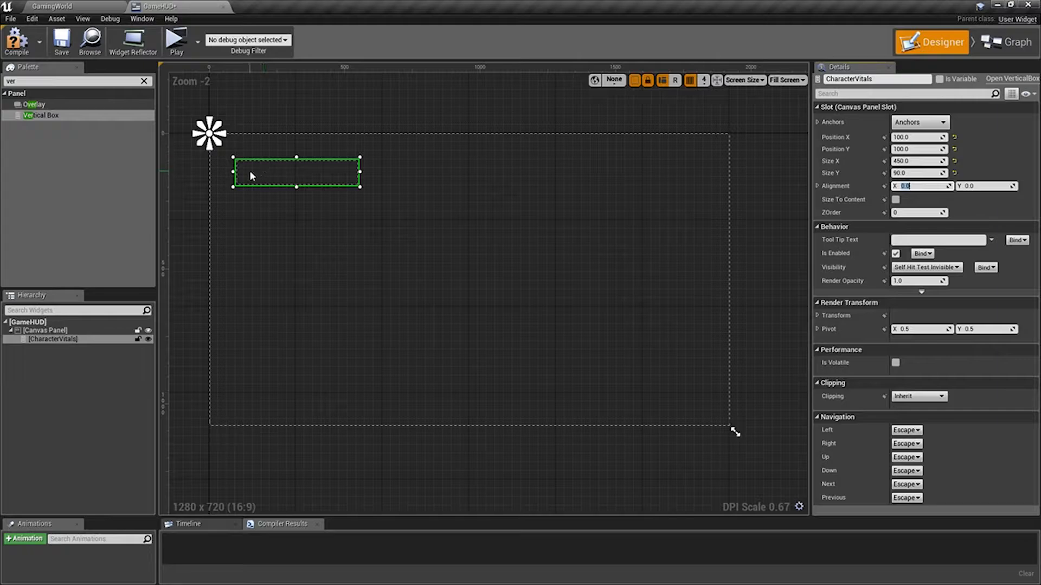
click(57, 7)
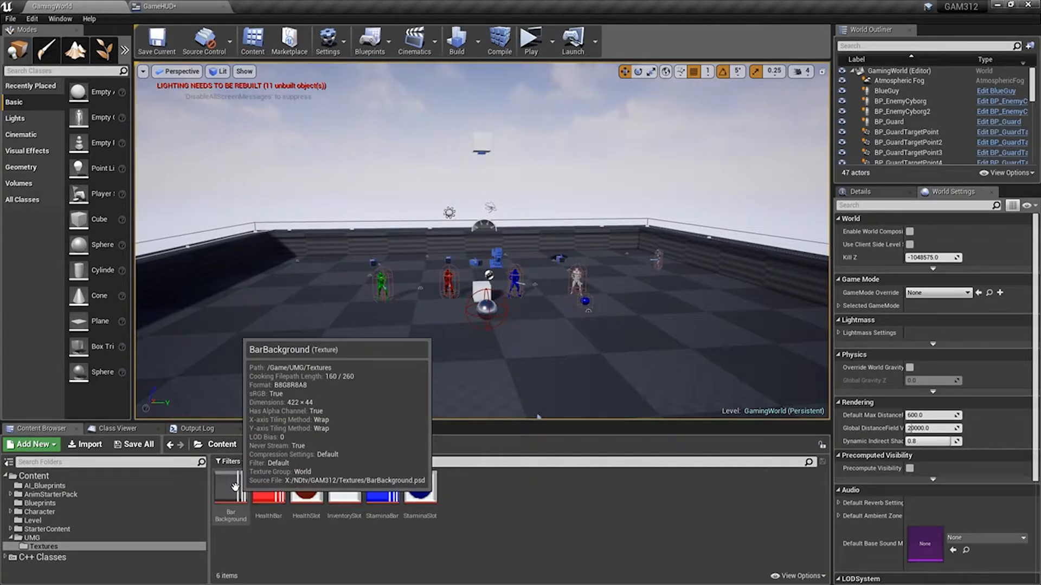
click(165, 7)
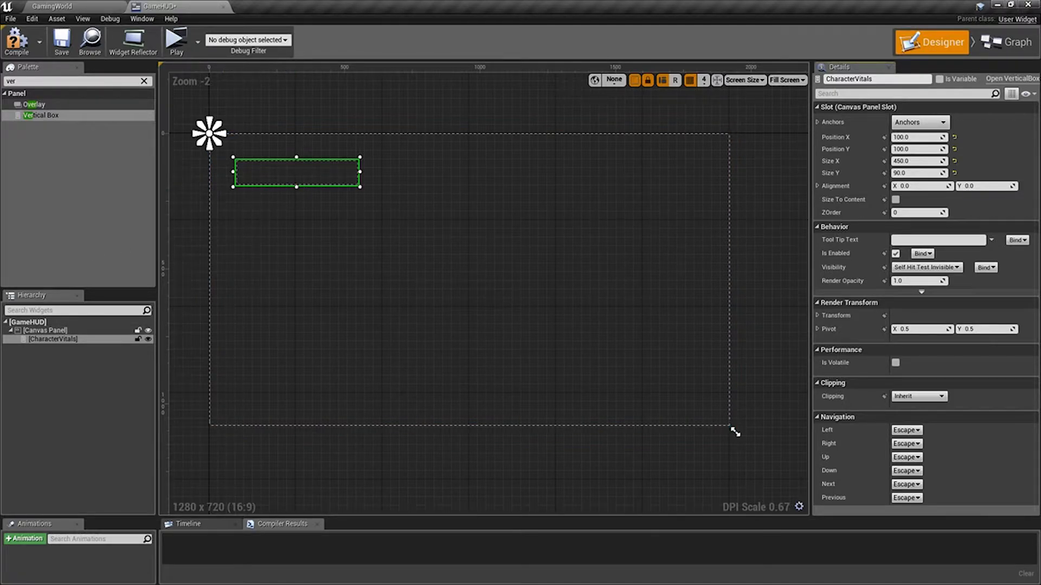
Find the Size Box widget and add two of them as children of CharacterVitals.
click(71, 82)
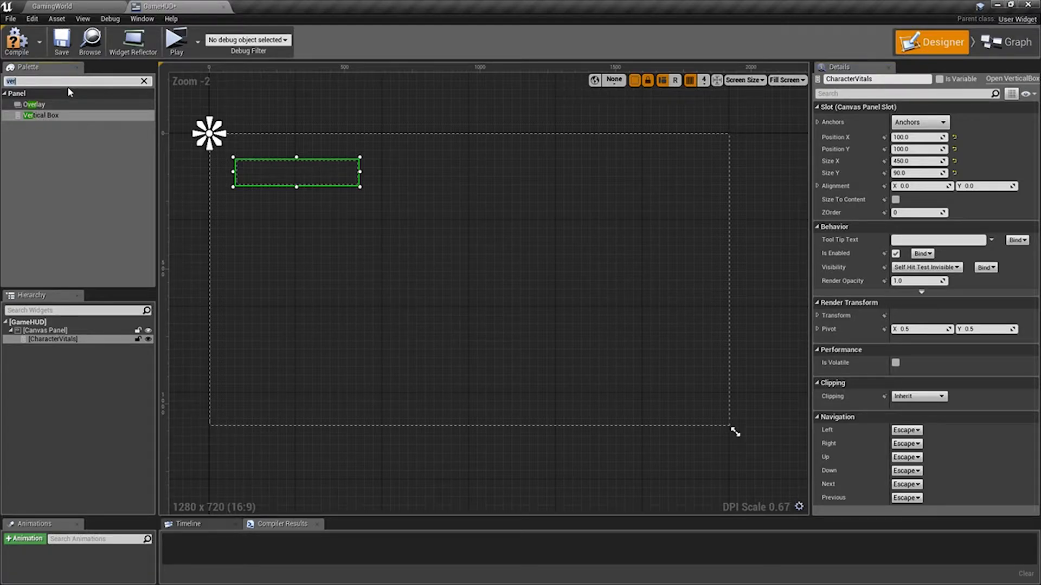
text(Size)
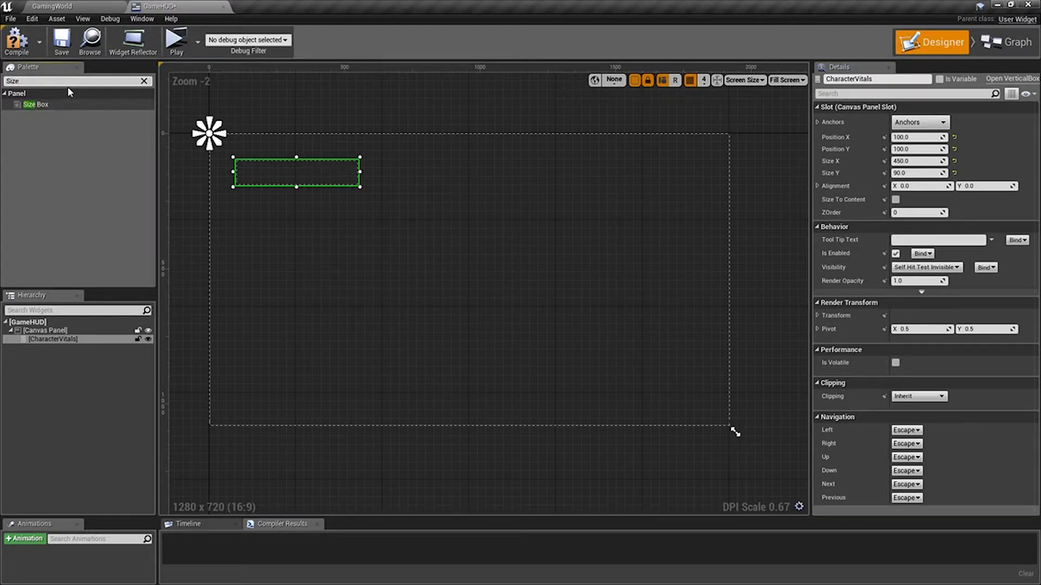
click(57, 106)
drag(56, 109, 59, 348)
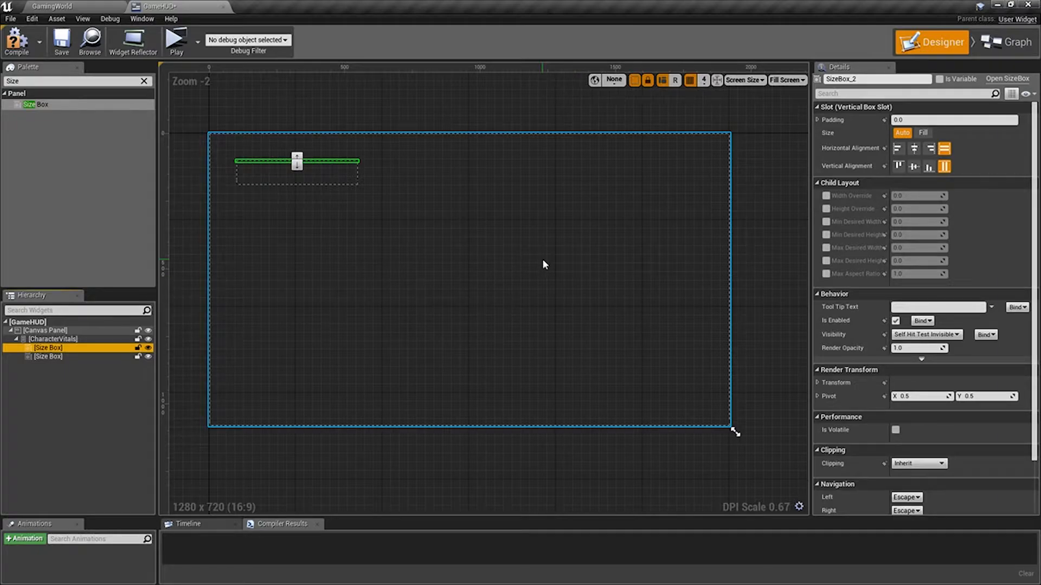
Enable the width and height overrides on the first size box and set them to 422 and 44.
click(826, 195)
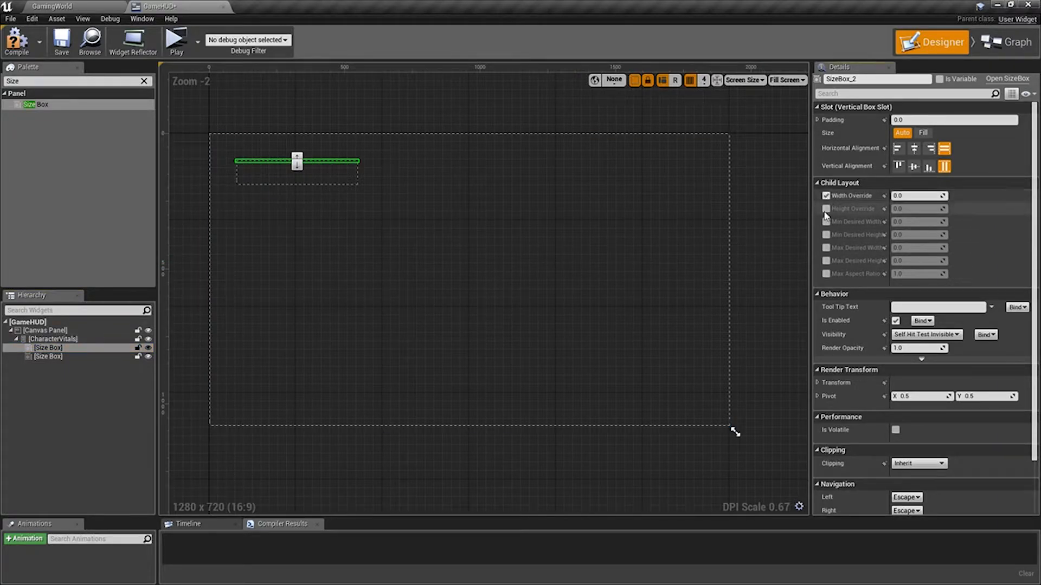
click(909, 196)
text(422)
click(913, 210)
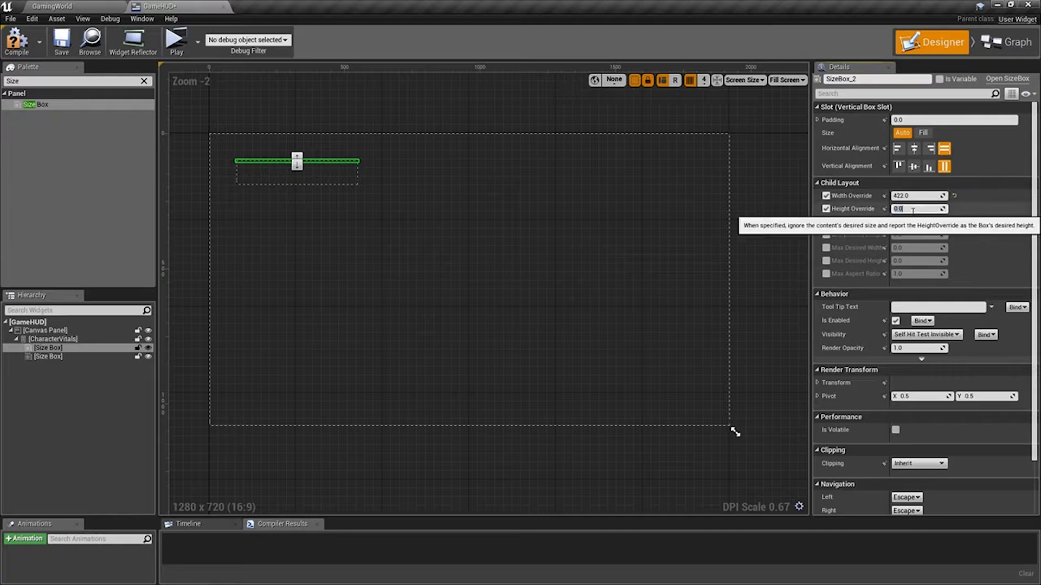
text(44)
click(764, 226)
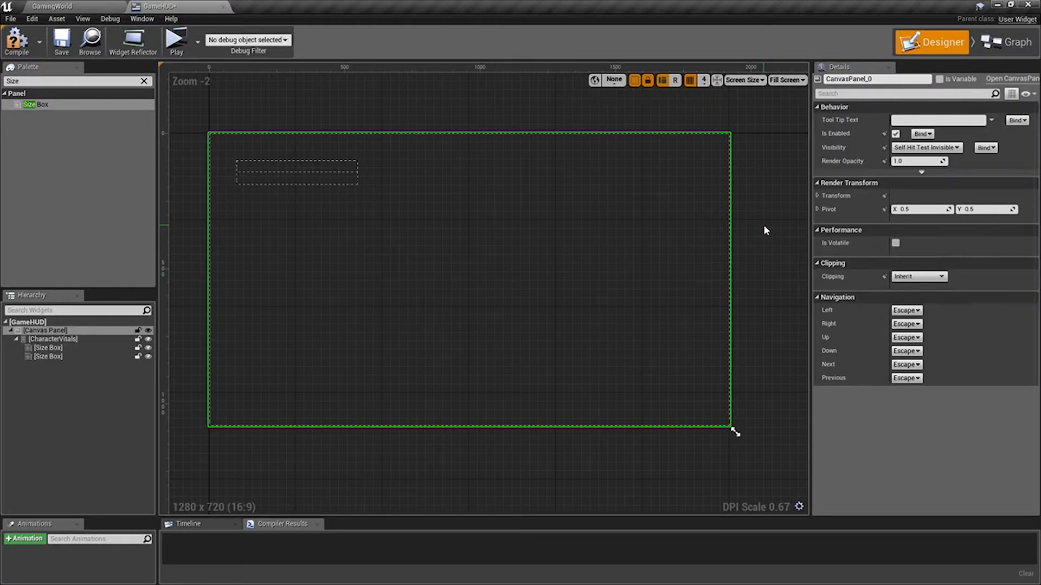
click(276, 165)
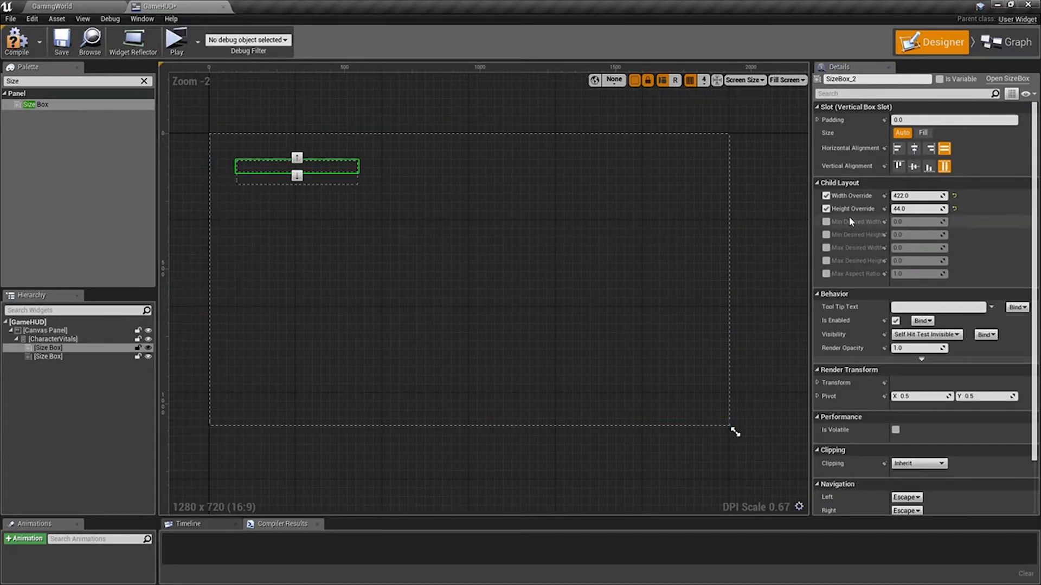
Override the second size box's width to 422 and its height to 44.
click(332, 180)
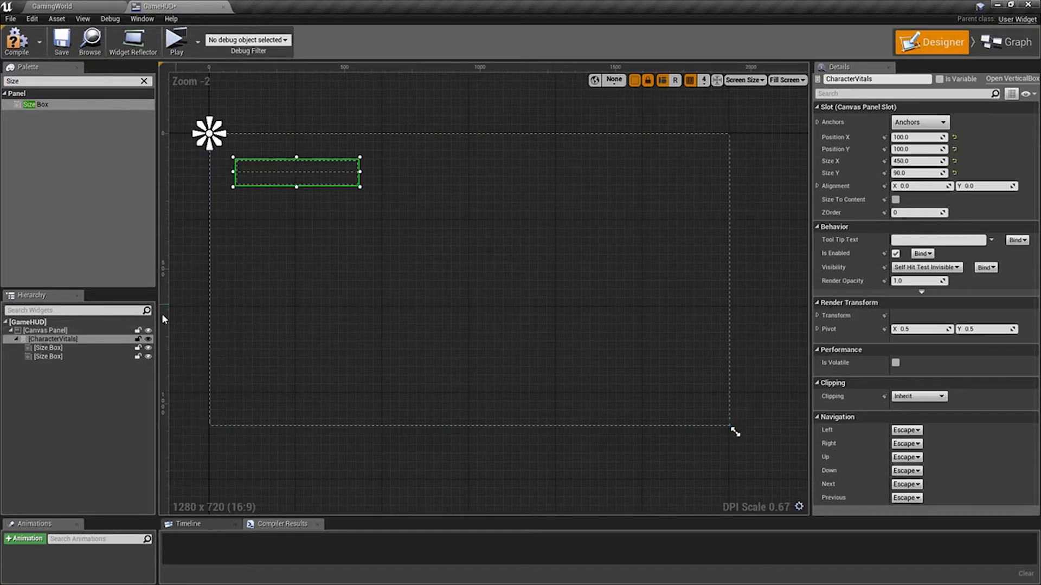
click(48, 356)
click(826, 195)
click(904, 196)
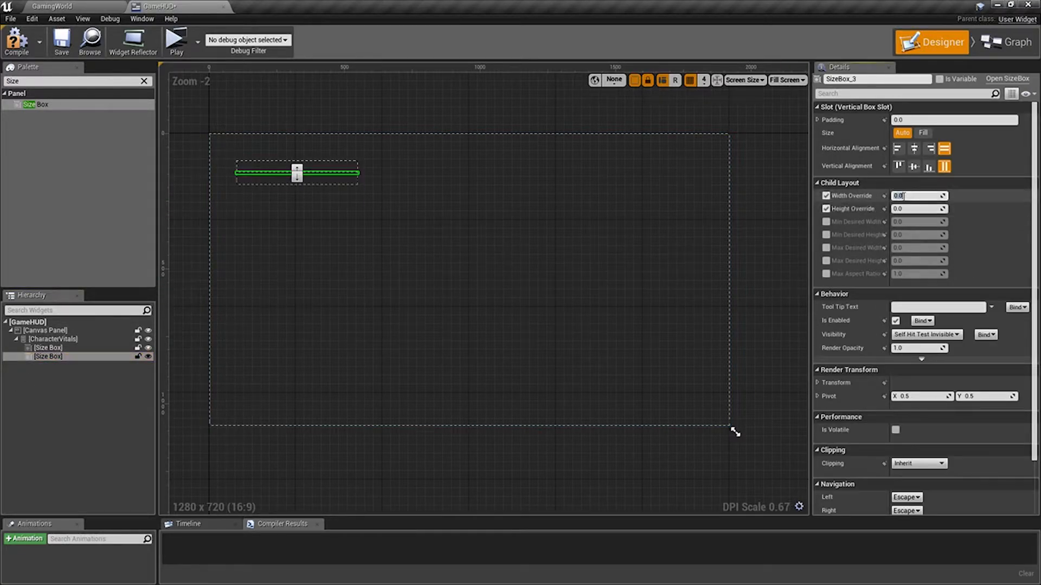
text(422)
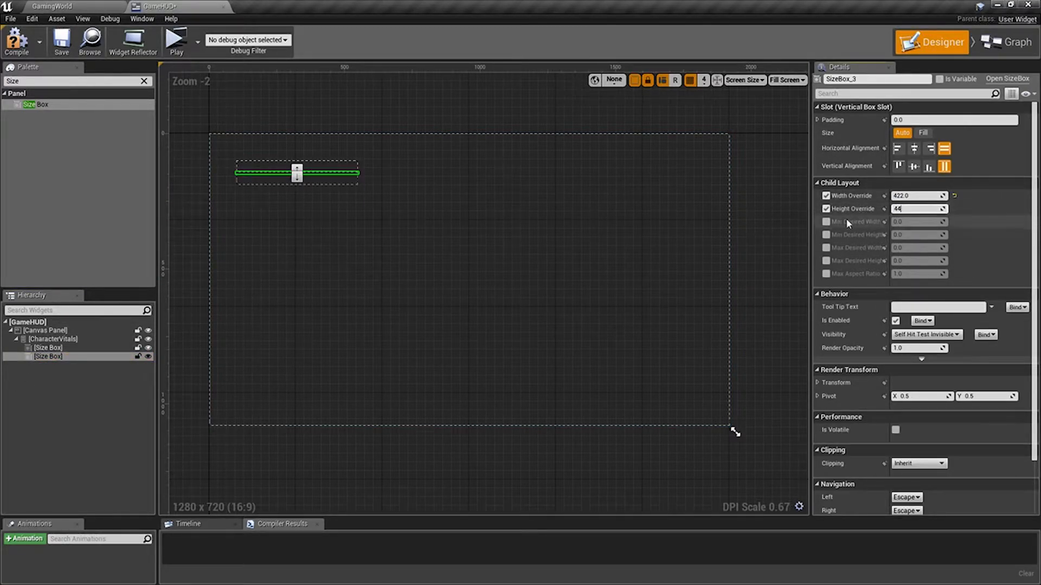
click(390, 185)
click(341, 180)
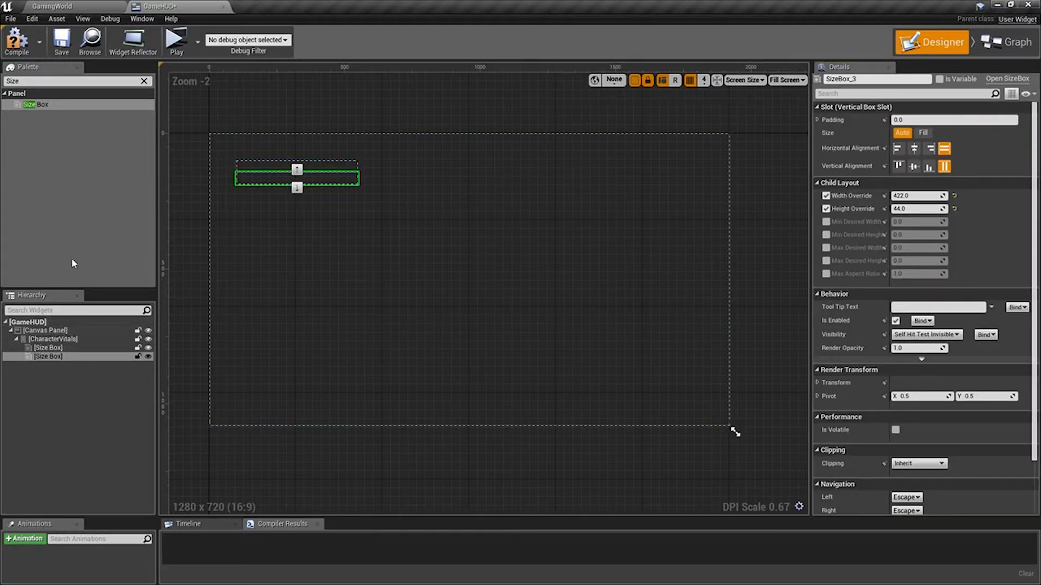
Clear the widget search and place one Progress Bar inside each of the two size boxes.
click(47, 83)
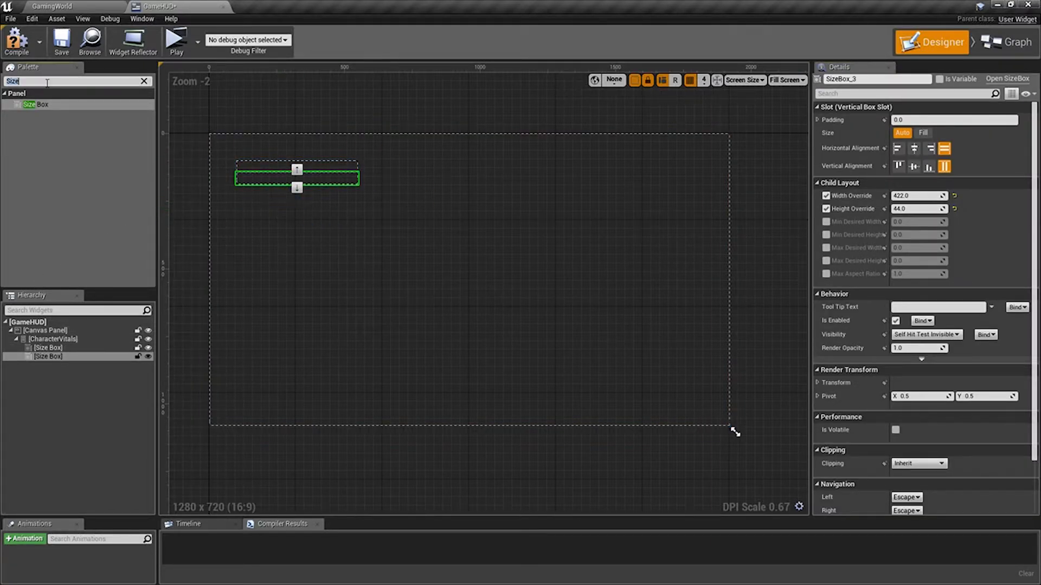
click(144, 81)
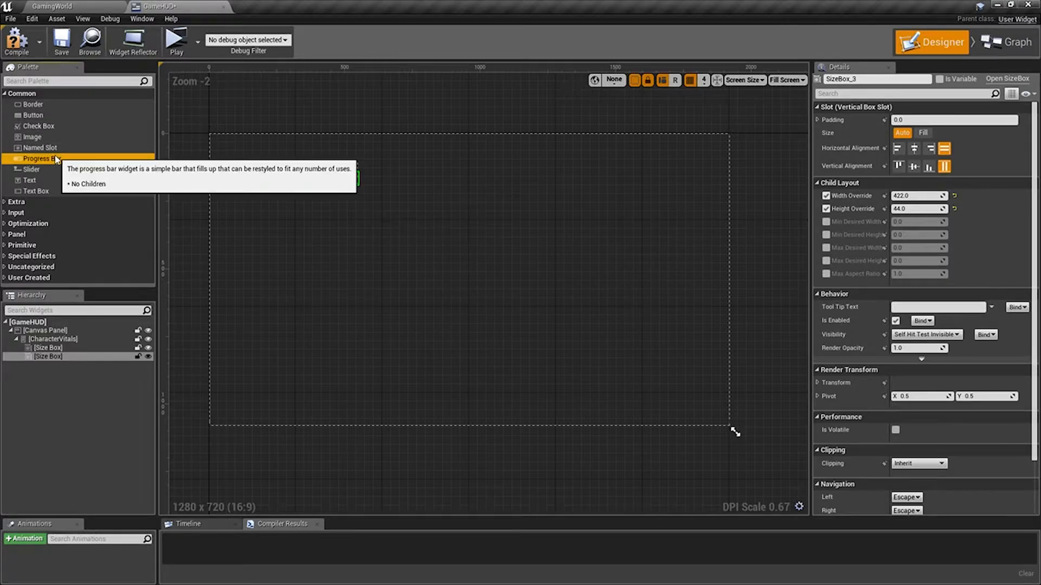
drag(54, 158, 51, 350)
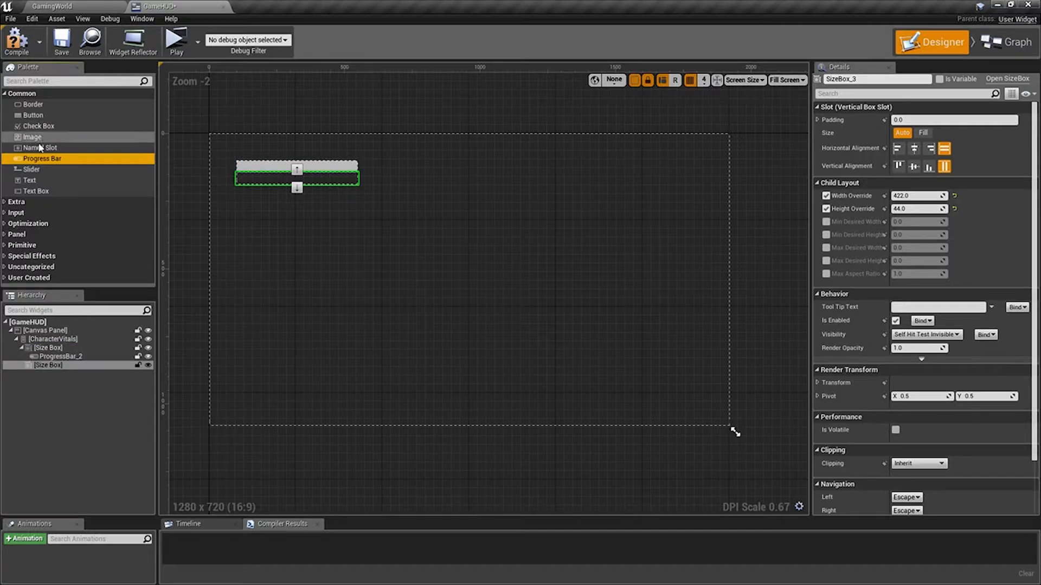
drag(46, 161, 49, 369)
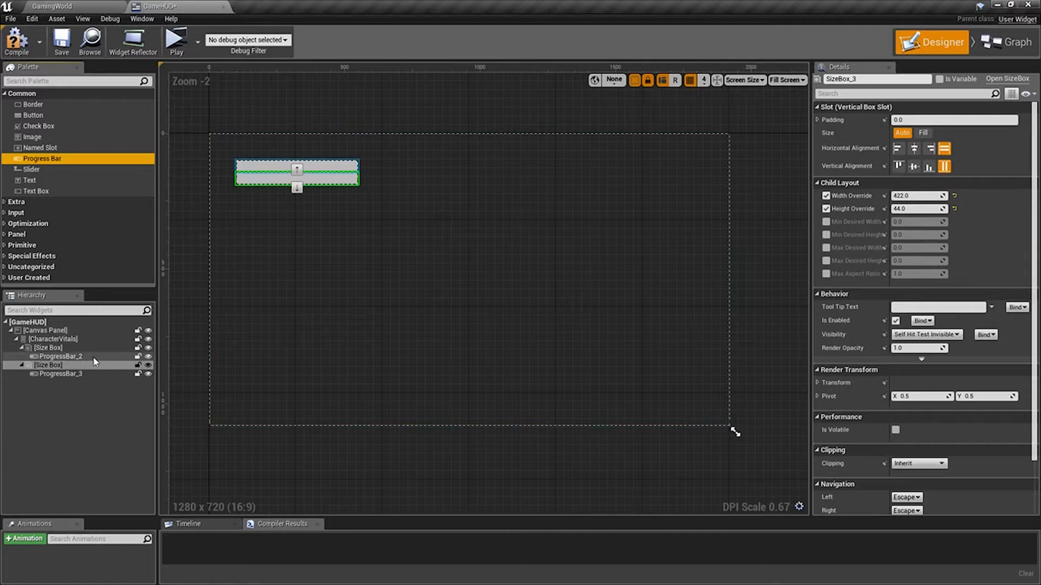
Rename the progress bar in the first size box as HealthBar.
click(297, 166)
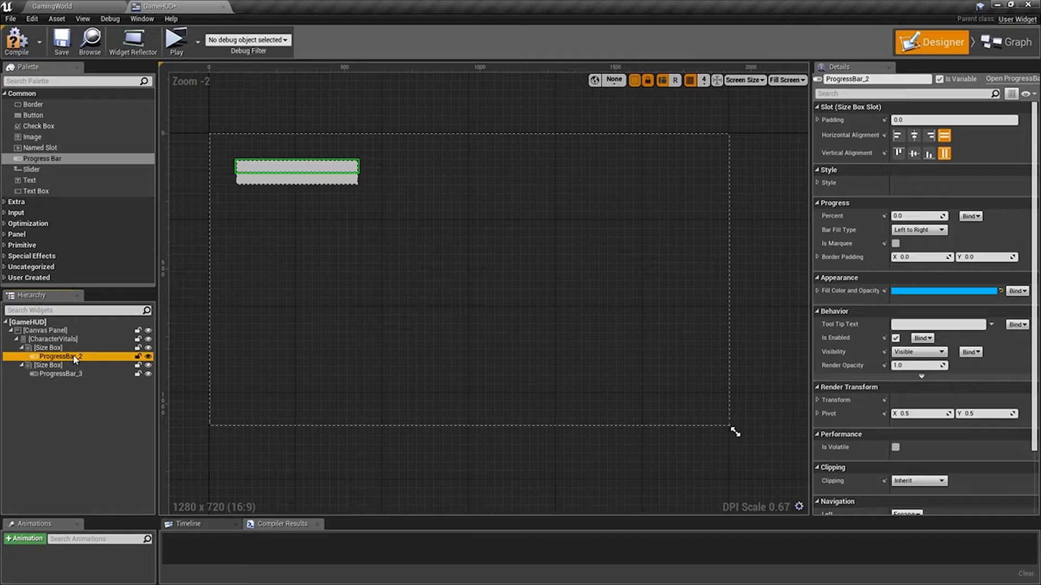
click(898, 79)
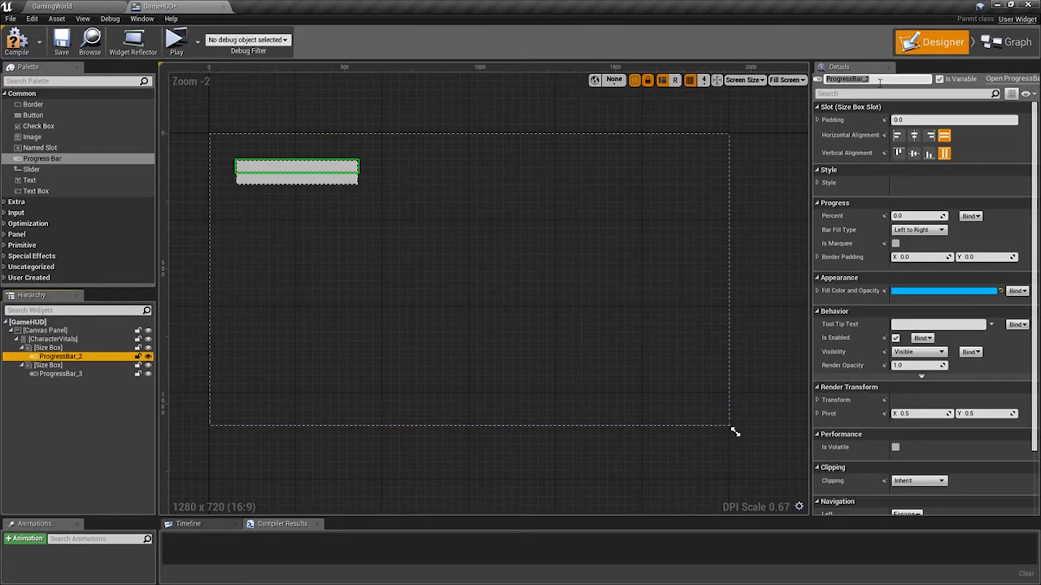
click(890, 79)
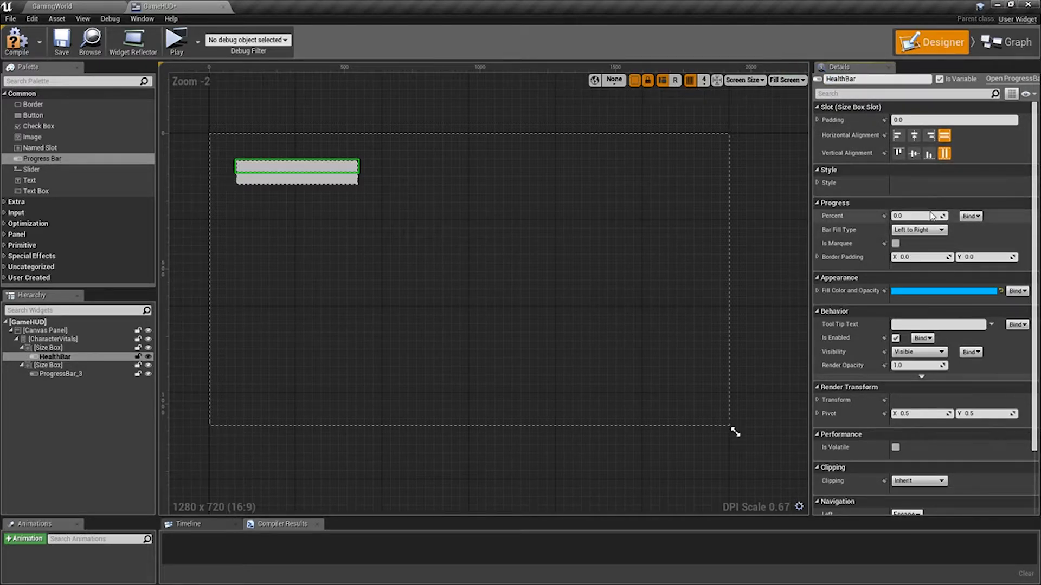
Assign the BarBackground texture from the UMG Textures folder as HealthBar's background image in its style settings.
click(818, 182)
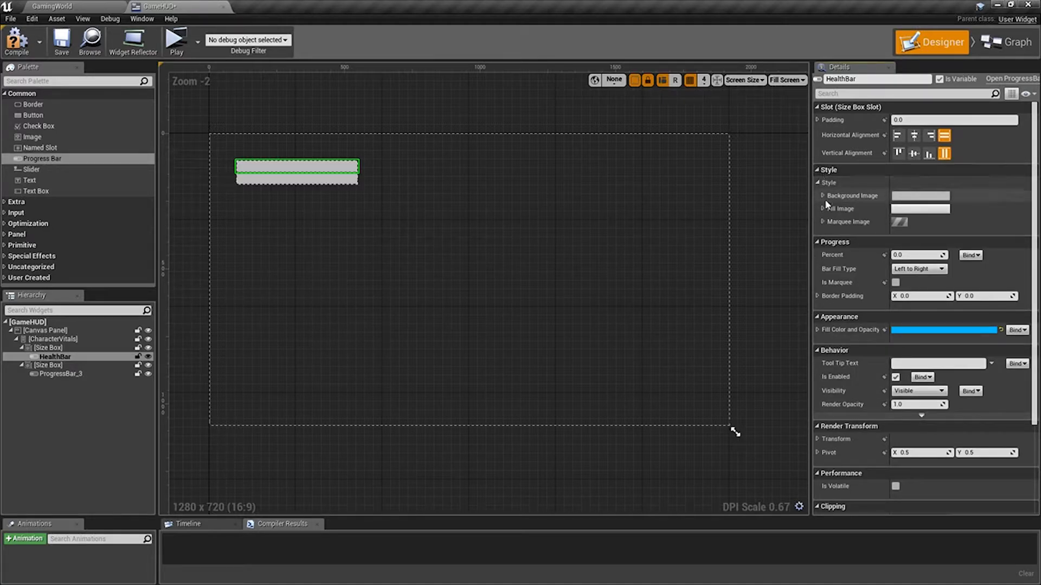
click(820, 195)
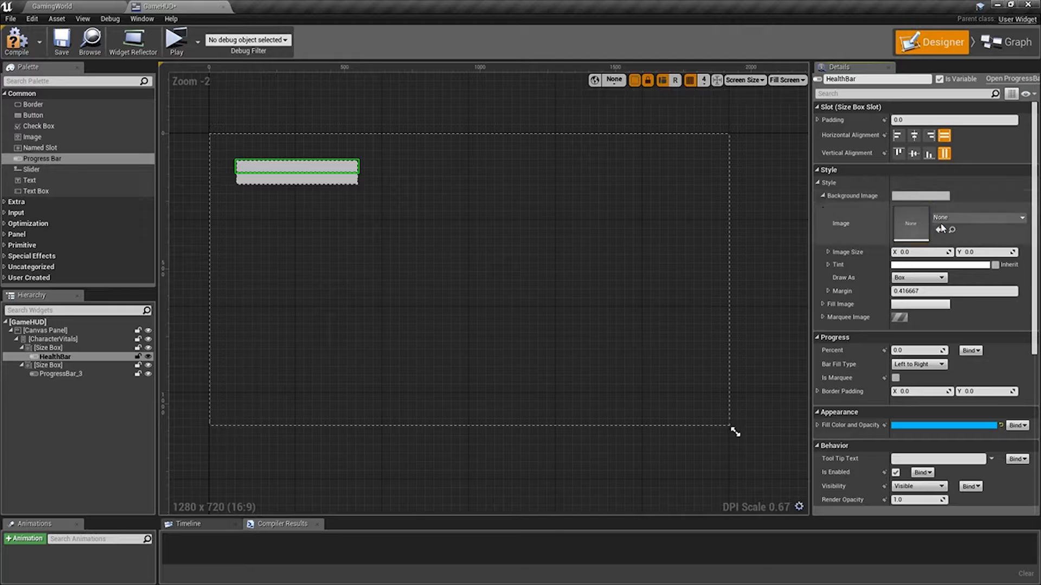
click(76, 7)
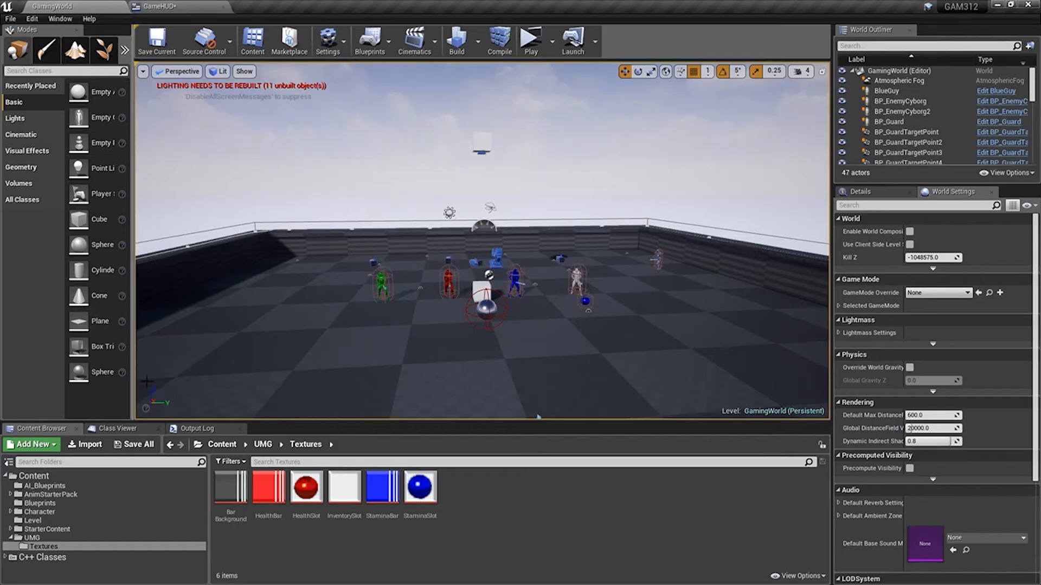
click(245, 471)
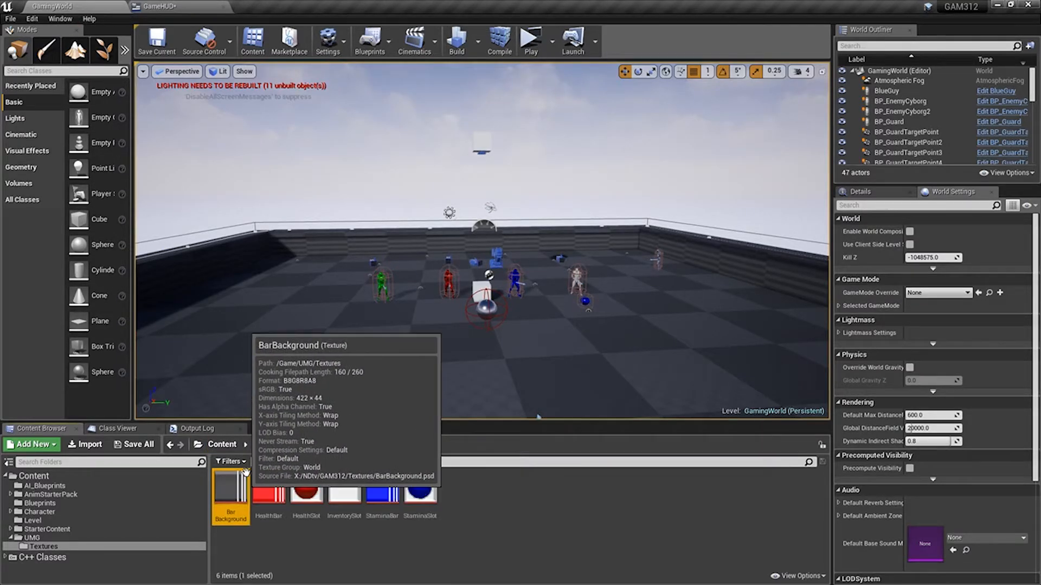
click(160, 7)
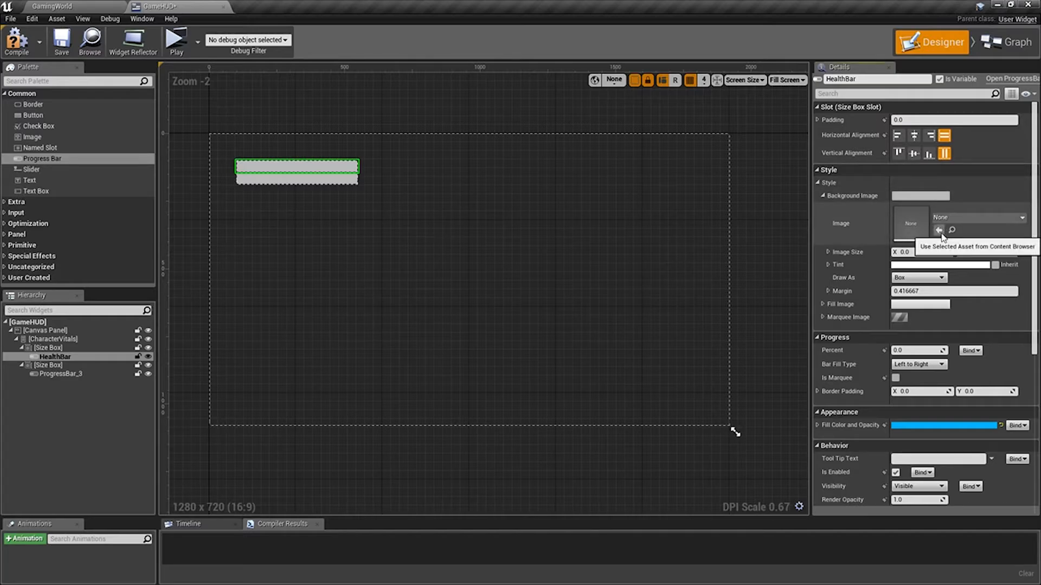
click(939, 232)
Assign the HealthBar texture as the fill image of the HealthBar progress bar.
scroll(859, 295, down, 3)
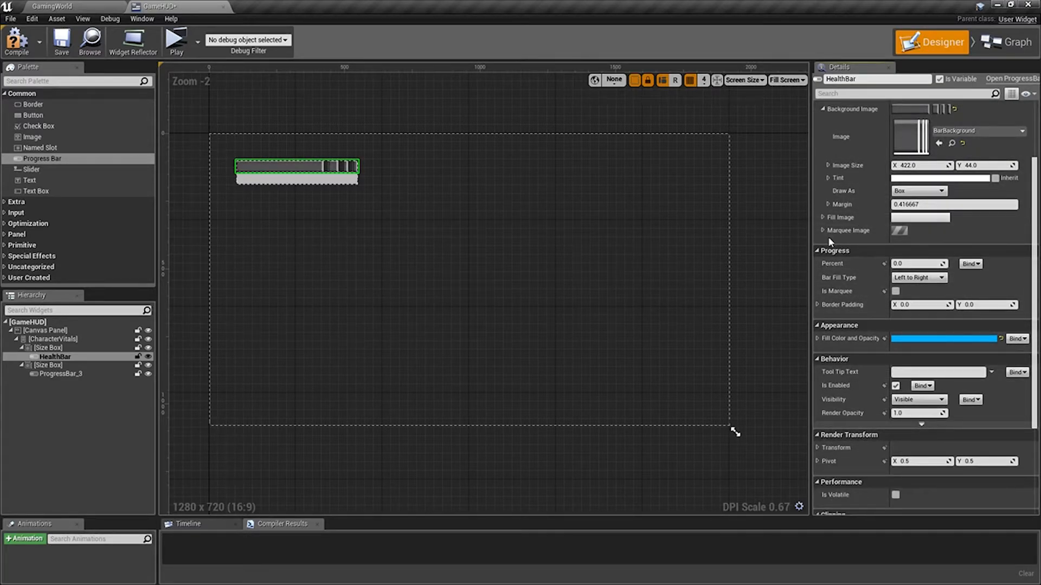
click(823, 218)
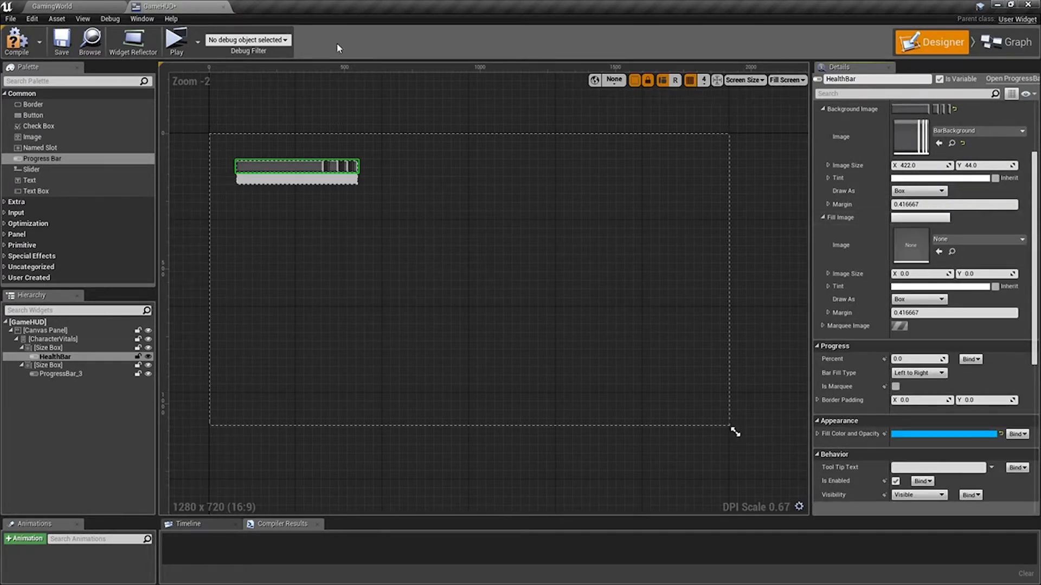
click(81, 7)
click(270, 484)
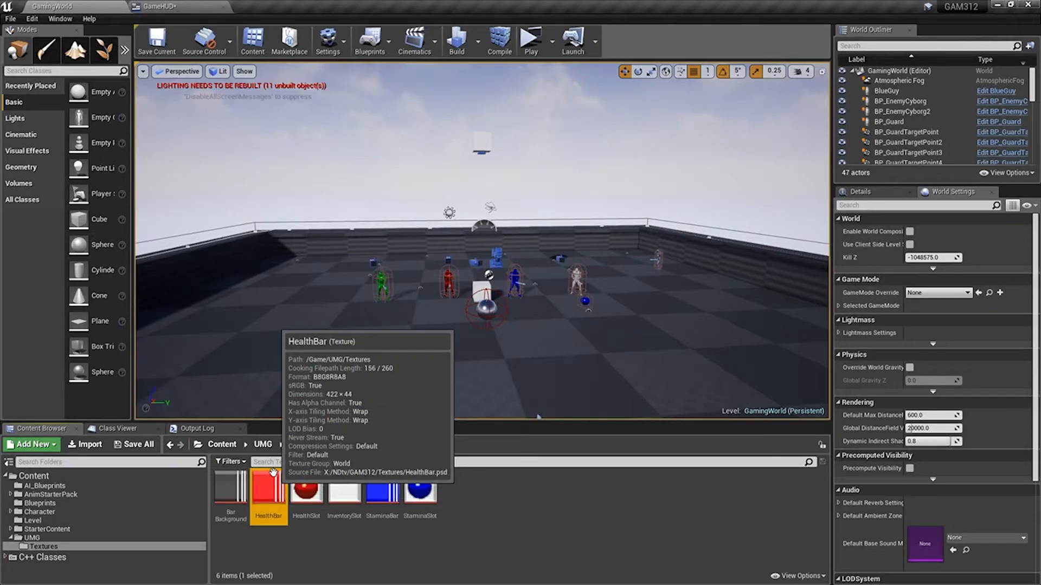
click(163, 6)
click(1023, 242)
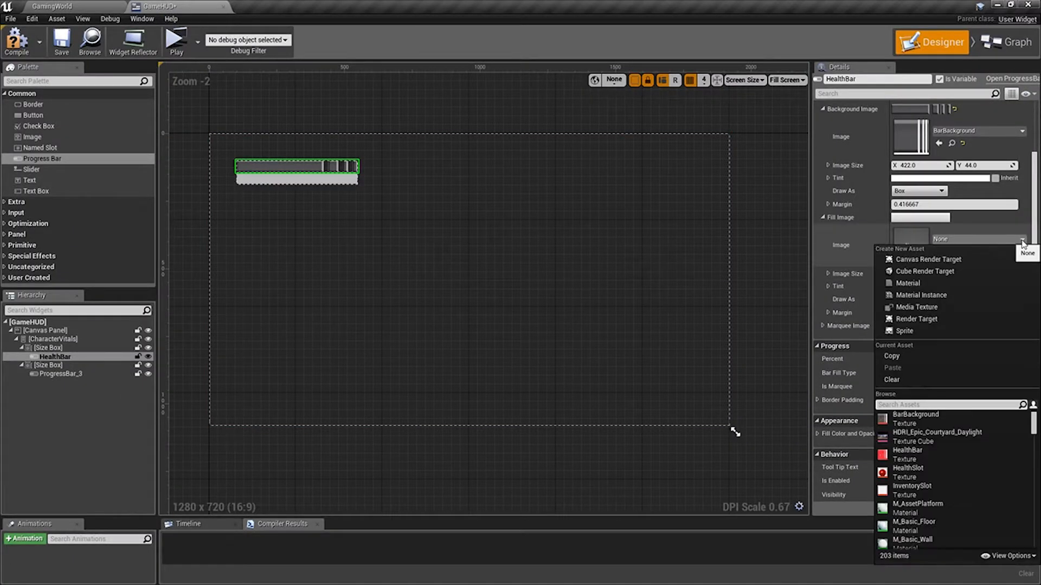
click(933, 459)
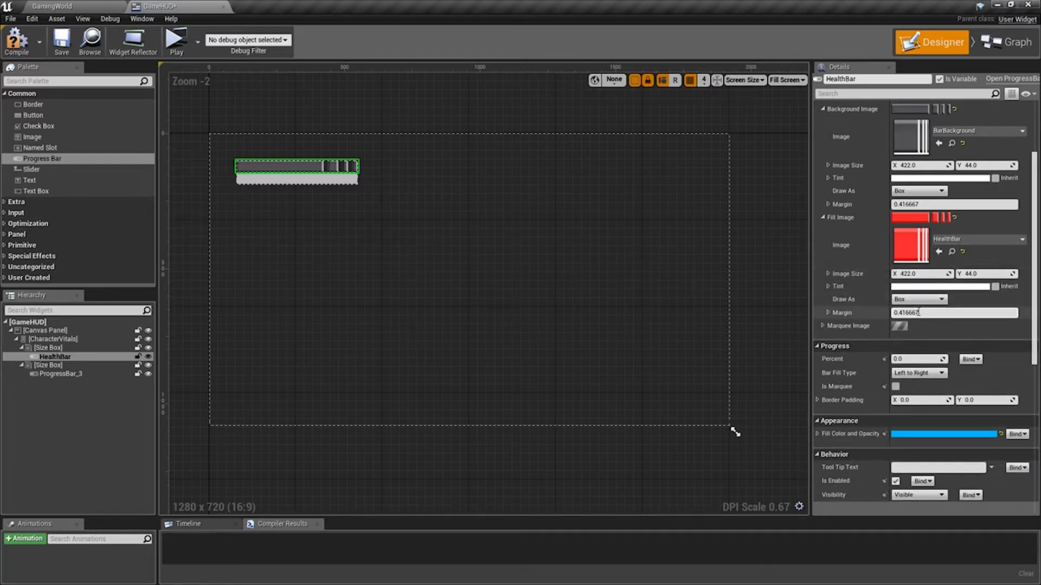
Set HealthBar's fill color to white with R, G and A at 1, and vary its Percent to test the fill.
scroll(857, 295, down, 3)
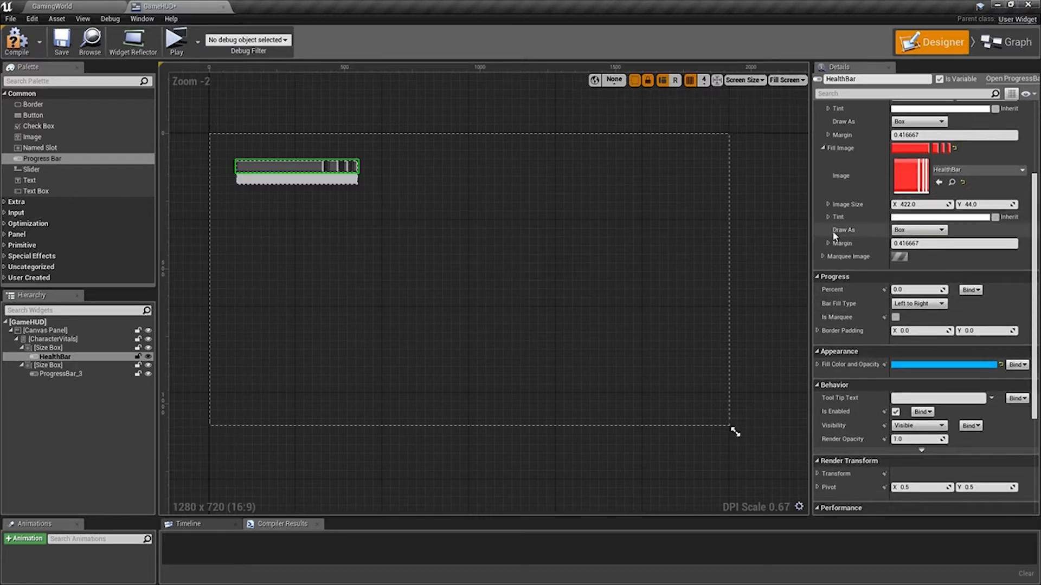
scroll(846, 241, down, 4)
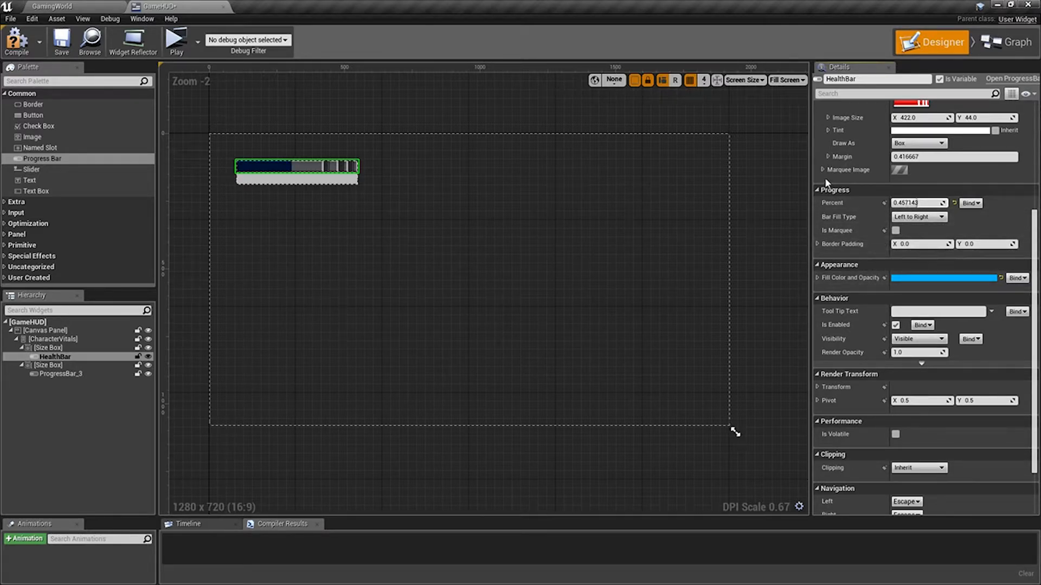
click(818, 278)
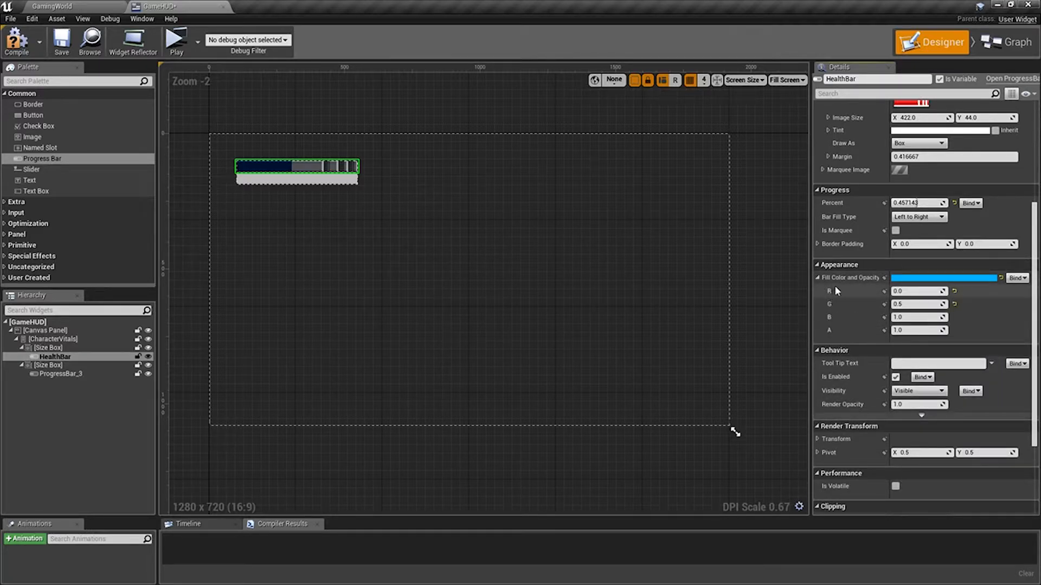
click(924, 293)
text(1)
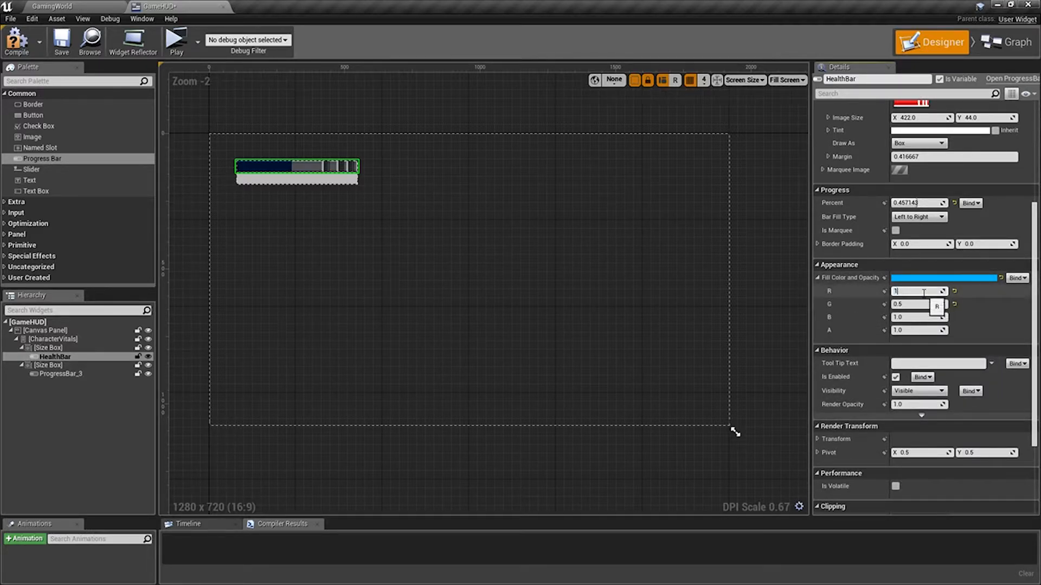
key(Tab)
text(1)
key(Tab)
key(Tab)
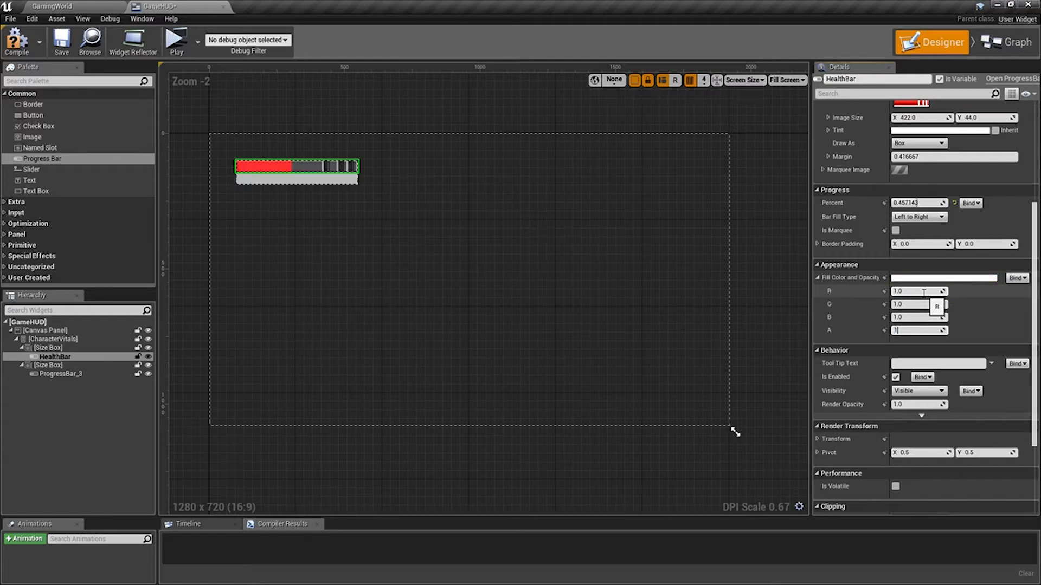
text(1)
key(Tab)
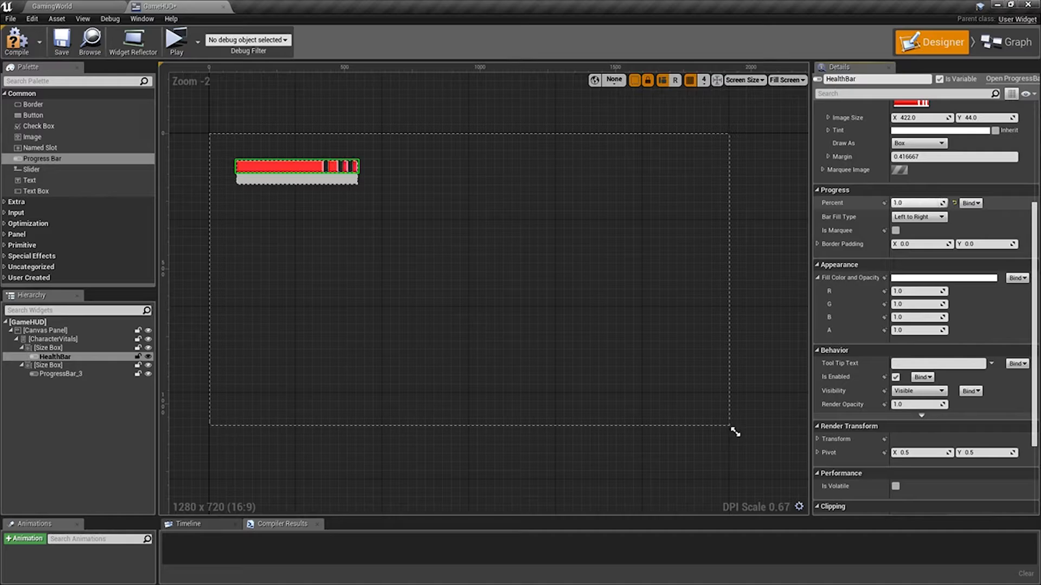
mouse_move(918, 203)
mouse_down()
mouse_move(970, 202)
mouse_move(916, 203)
mouse_up()
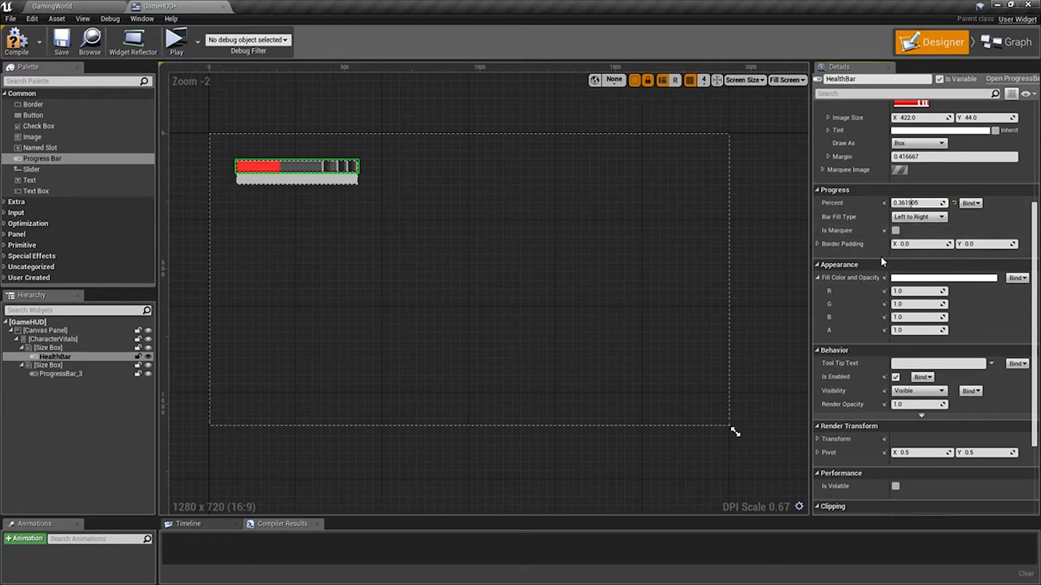
Set the X shear of HealthBar's render transform to 45.
scroll(872, 277, down, 5)
scroll(872, 280, down, 3)
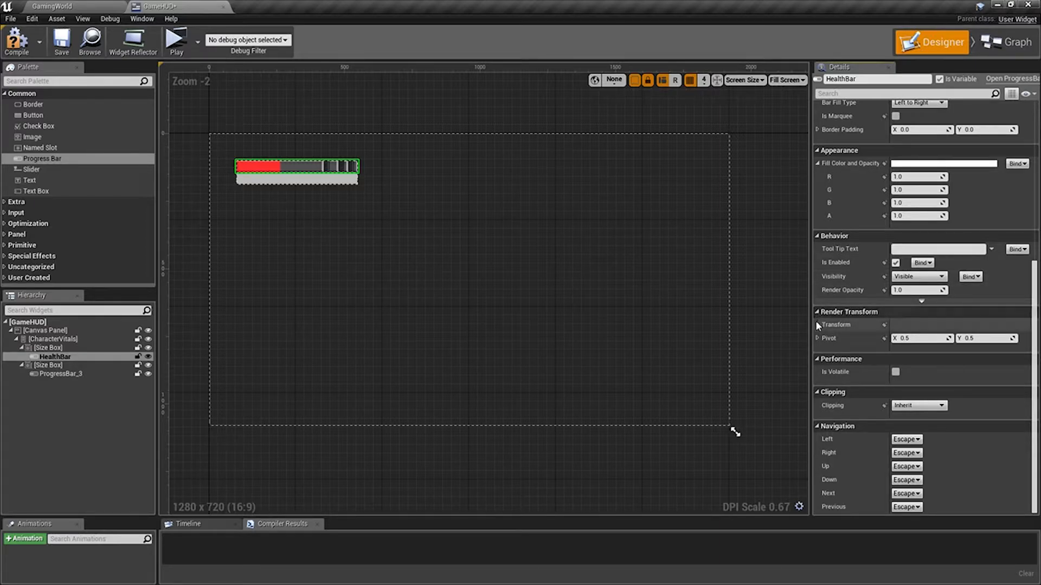
click(817, 323)
scroll(889, 304, down, 1)
scroll(889, 304, down, 1)
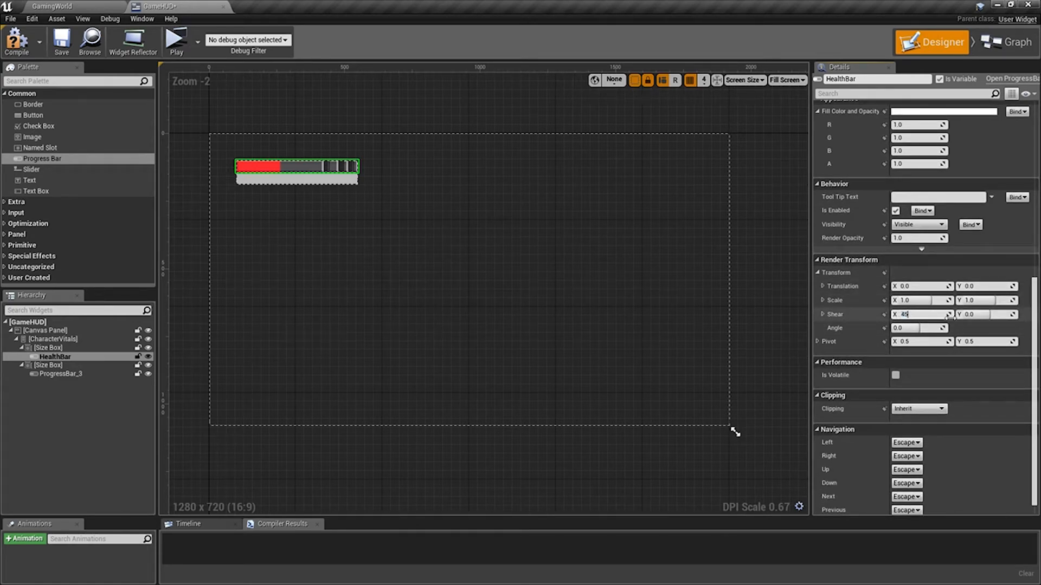
key(Return)
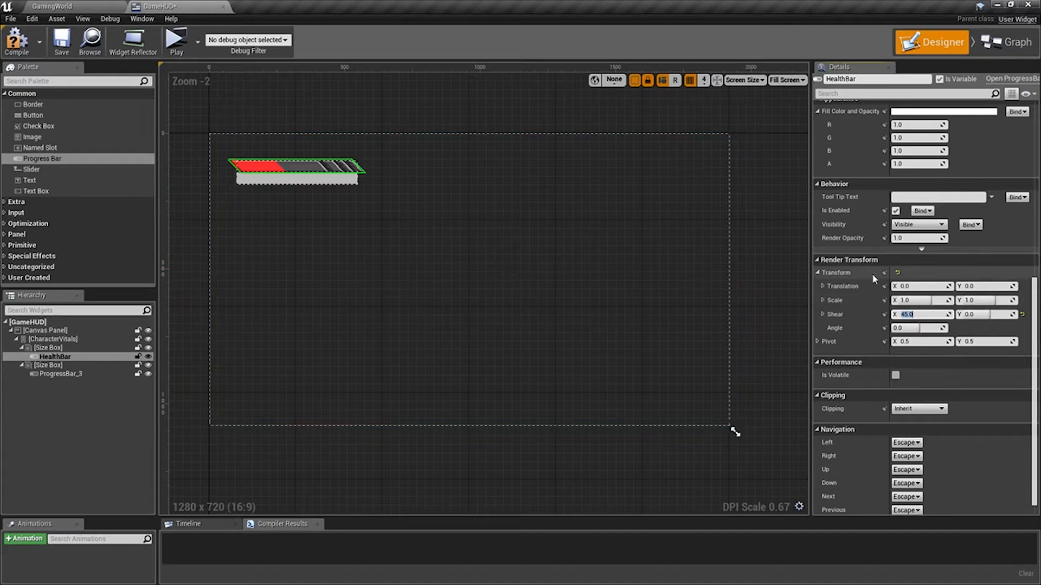
Inspect the slanted HealthBar up close on the canvas and set its Percent to 0.
click(399, 218)
scroll(298, 182, up, 3)
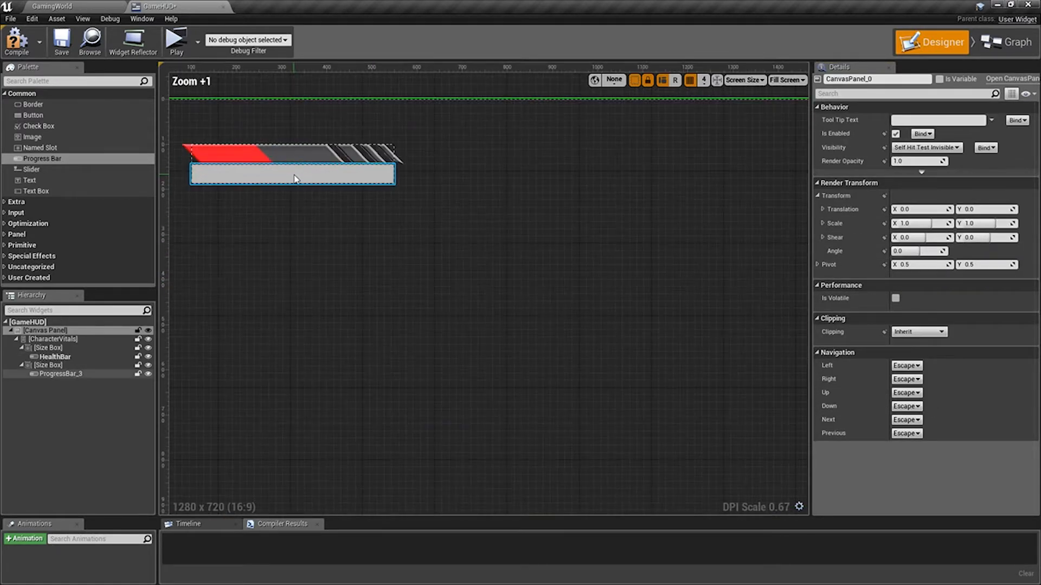
scroll(325, 185, up, 1)
right_drag(346, 235, 423, 280)
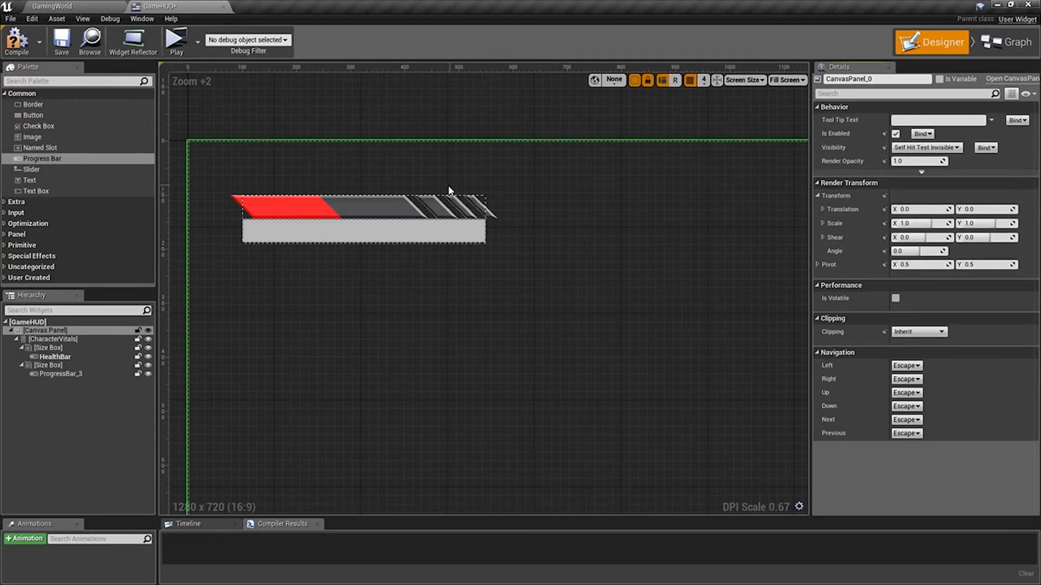
click(436, 209)
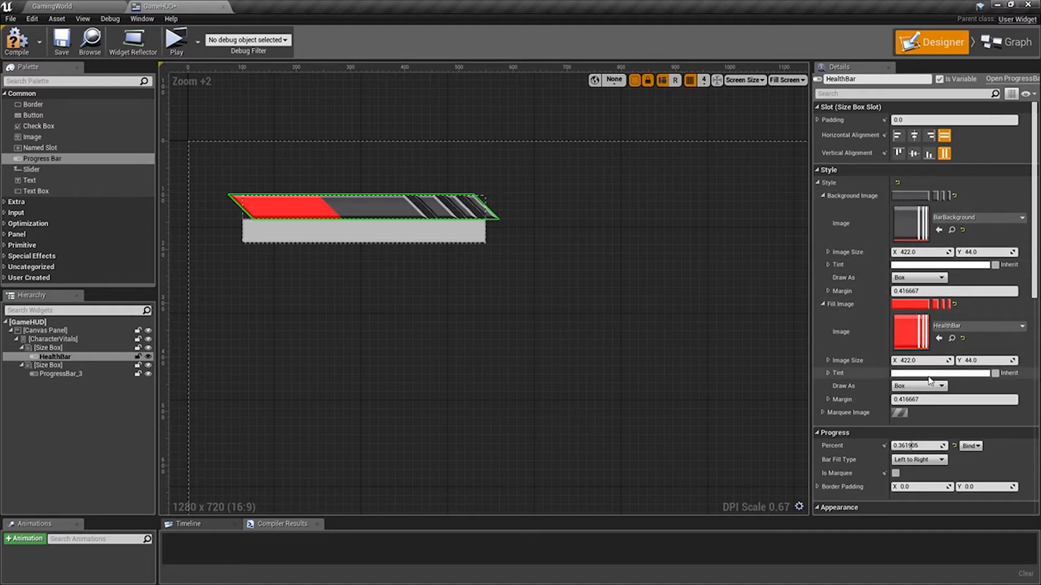
scroll(867, 362, down, 5)
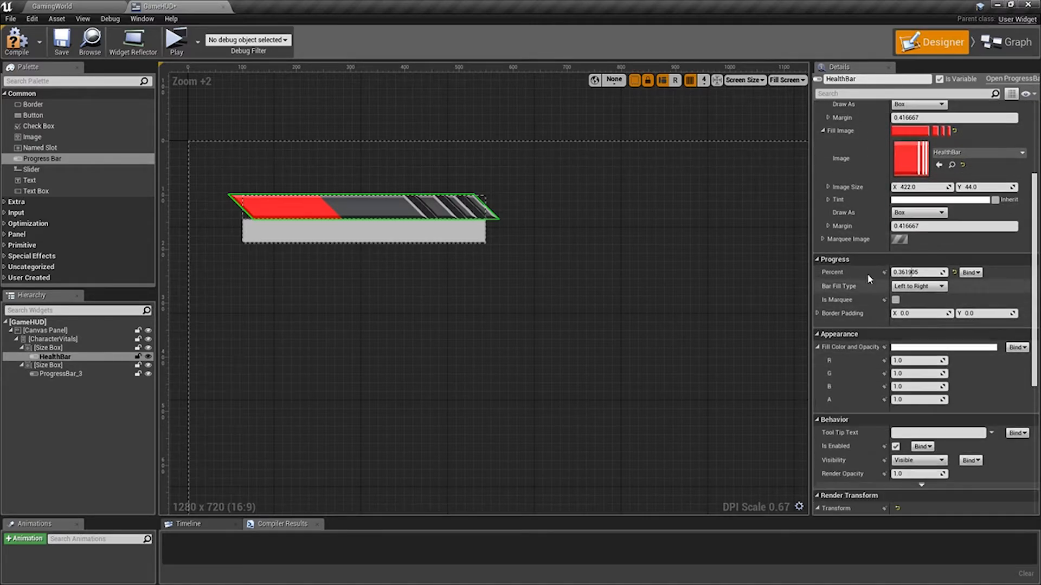
mouse_move(909, 273)
mouse_down()
mouse_move(950, 272)
mouse_move(894, 273)
mouse_move(980, 273)
mouse_move(891, 273)
mouse_up()
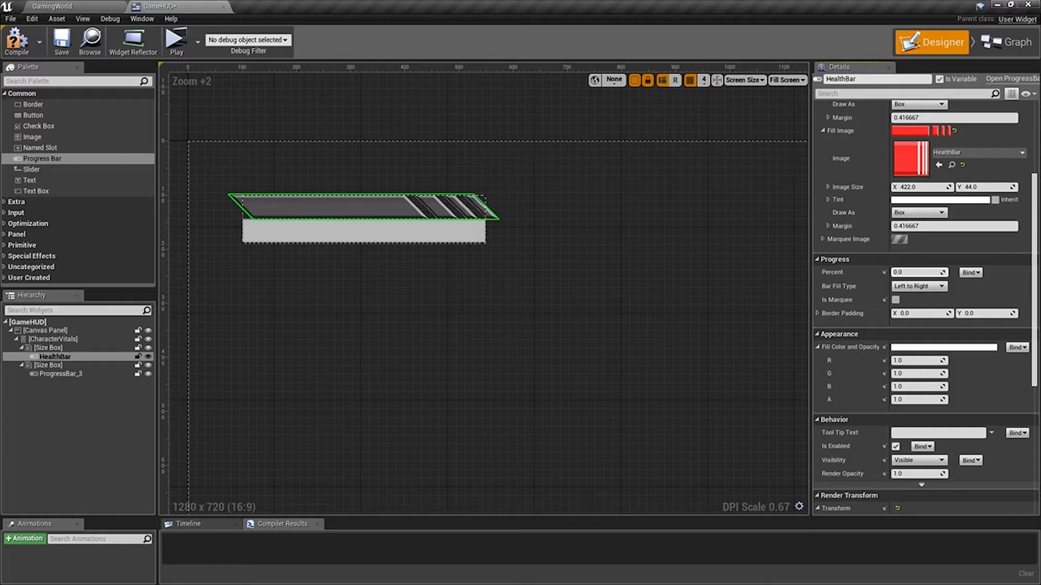
Rename the progress bar in the second size box as StaminaBar.
click(414, 232)
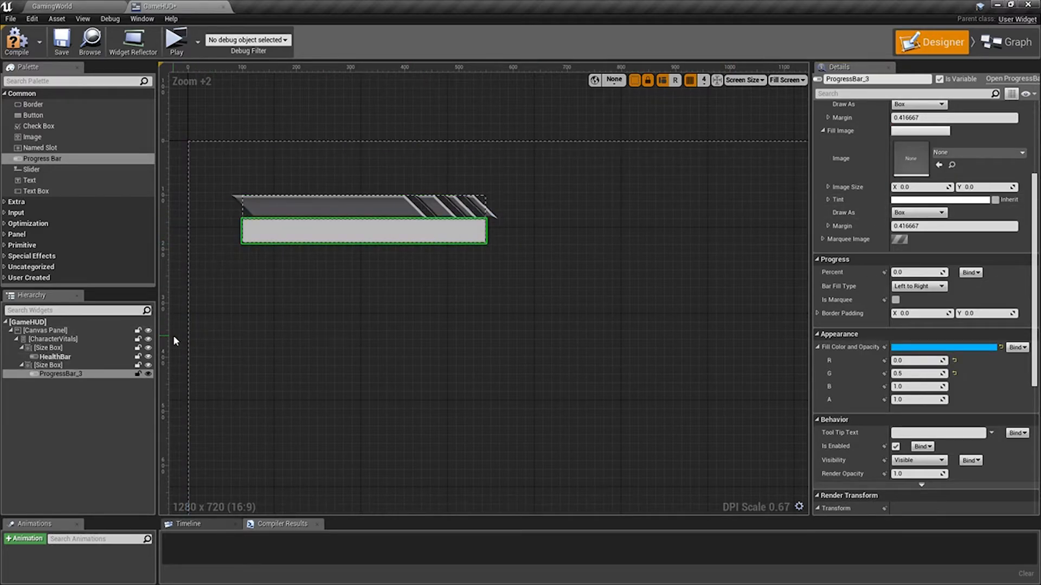
click(874, 81)
text(StaminaBar)
key(Return)
Assign the BarBackground texture as StaminaBar's background image and the StaminaBar texture as its fill image.
scroll(911, 168, up, 4)
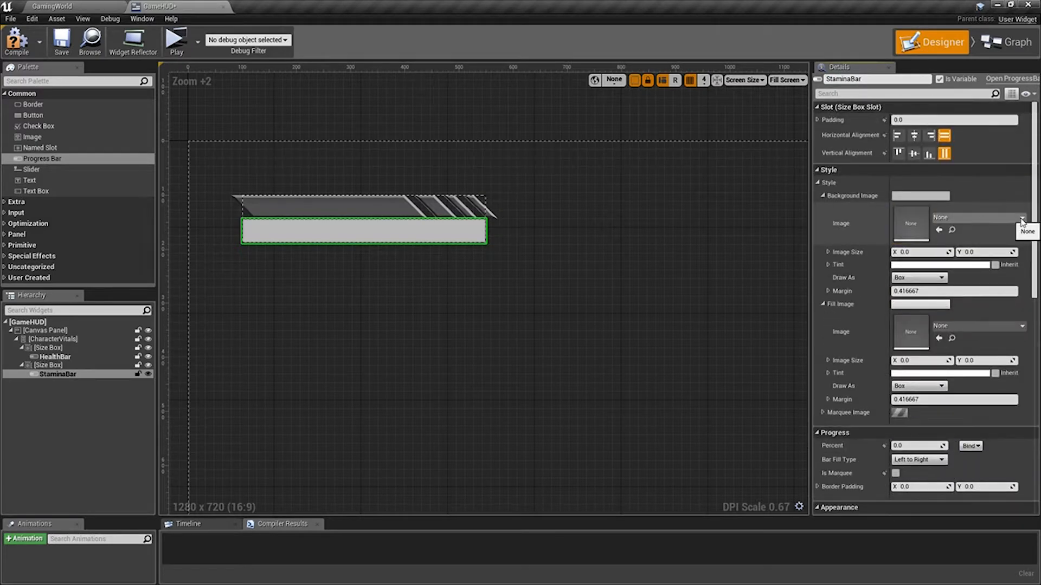
click(1022, 218)
click(900, 397)
click(993, 326)
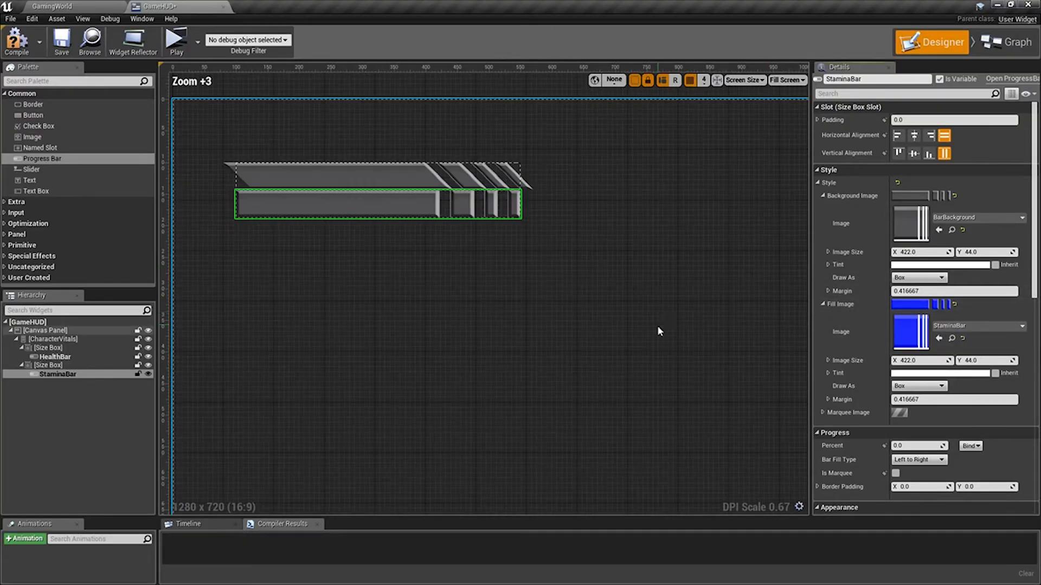
Set StaminaBar's fill color to white with R and G at 1.
scroll(876, 287, down, 5)
click(909, 291)
key(Tab)
text(1)
key(Tab)
key(Tab)
Raise StaminaBar's Percent to partly fill it and shear it horizontally in the opposite direction to HealthBar.
scroll(904, 157, up, 2)
scroll(904, 217, down, 1)
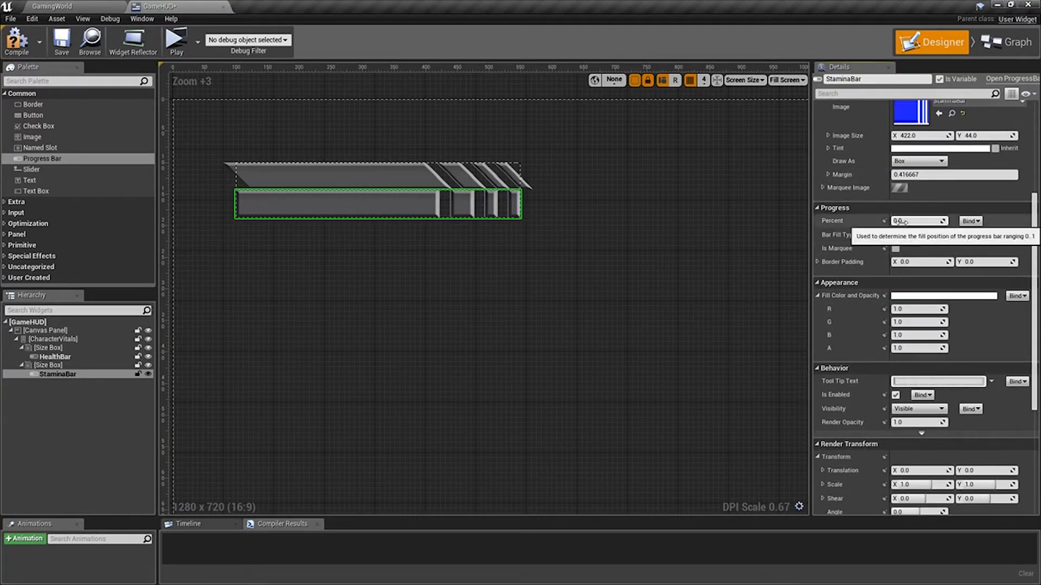
drag(902, 219, 934, 219)
scroll(901, 324, down, 11)
drag(921, 311, 900, 311)
click(696, 309)
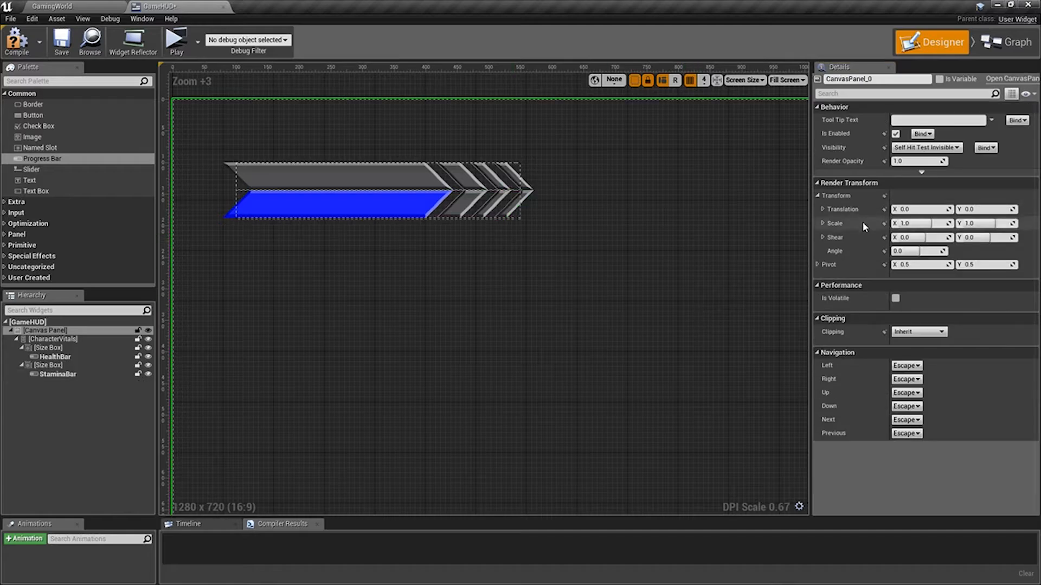
Compile and save the GameHUD widget, with the whole canvas in view.
click(16, 41)
click(63, 43)
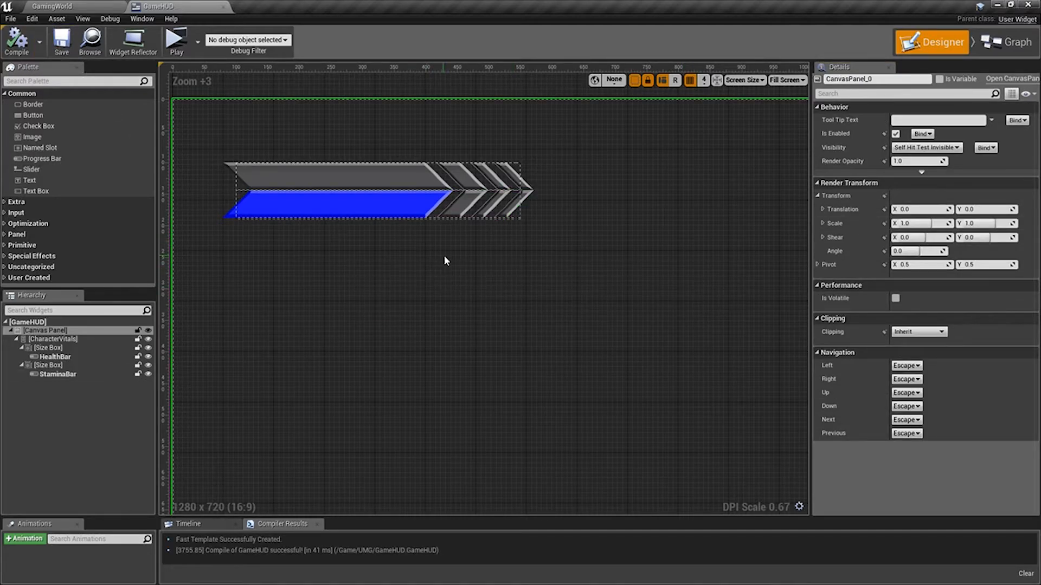
scroll(444, 255, down, 2)
scroll(476, 284, down, 4)
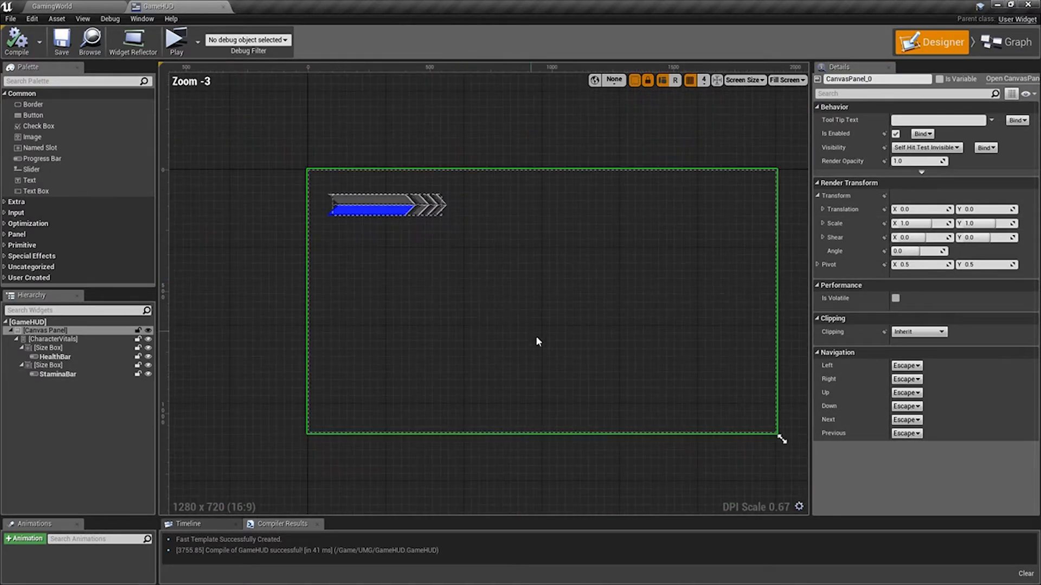
right_drag(538, 341, 448, 327)
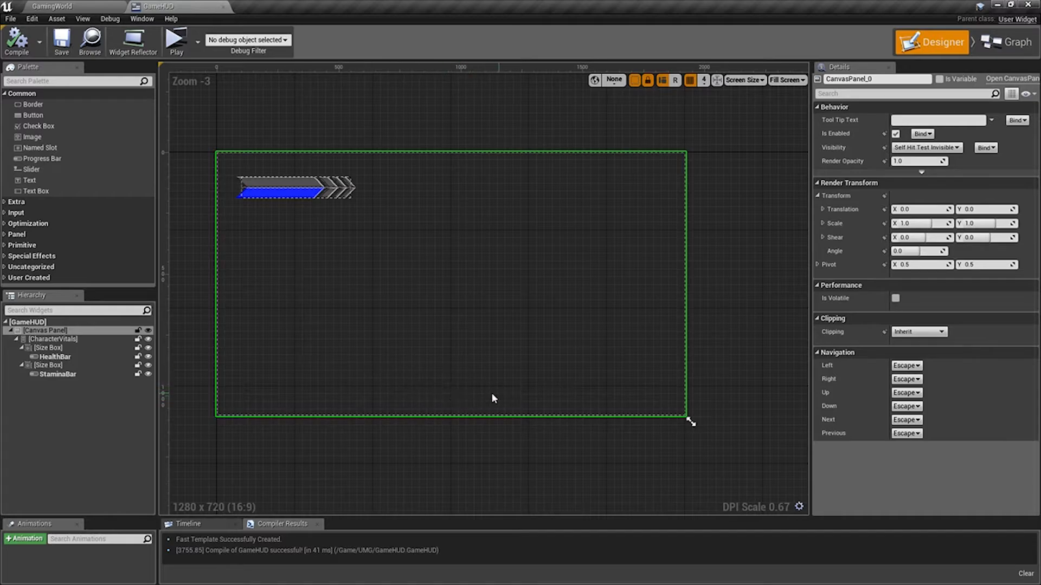
Find the Horizontal Box widget, add it to the Canvas Panel and collapse CharacterVitals in the hierarchy.
click(88, 81)
text(Ho)
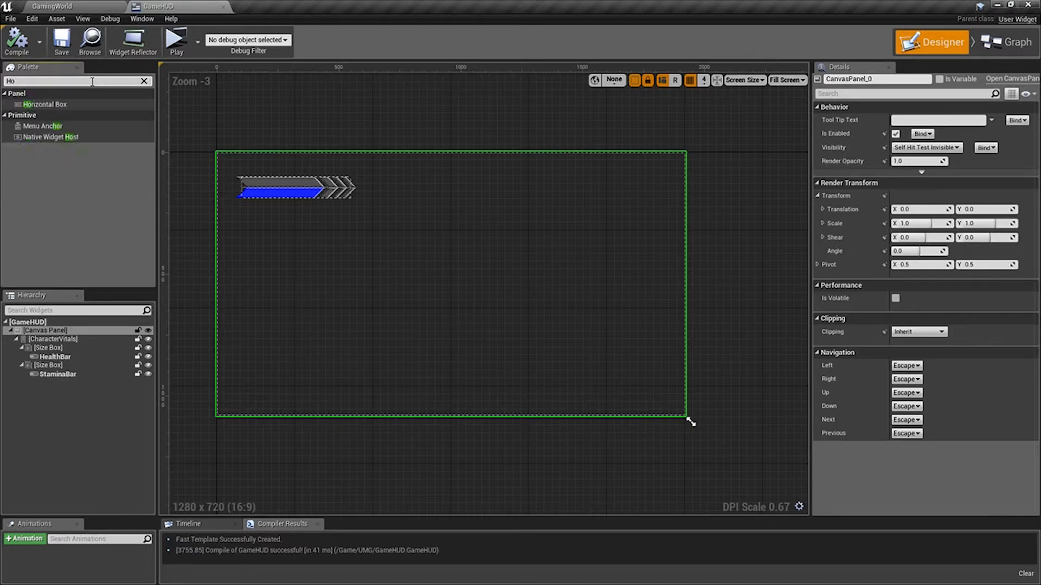
drag(48, 104, 44, 332)
click(15, 339)
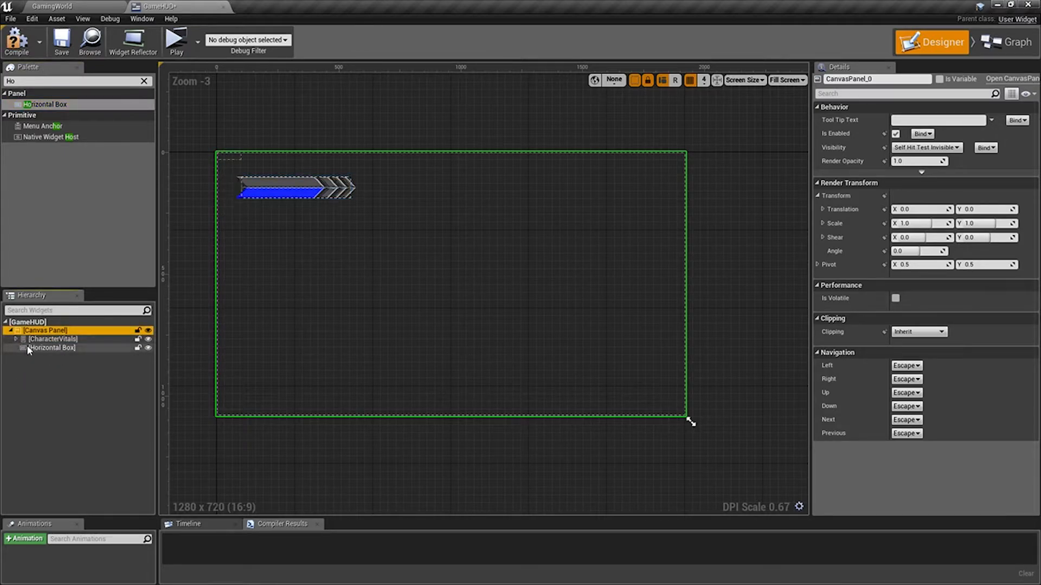
Rename the new horizontal box as PickupSlots.
click(76, 346)
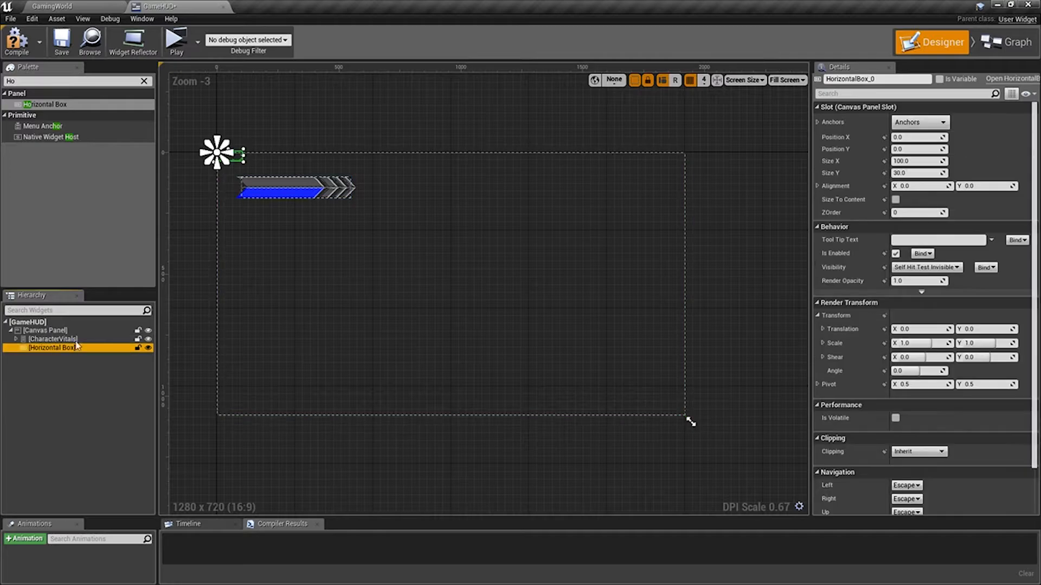
click(894, 79)
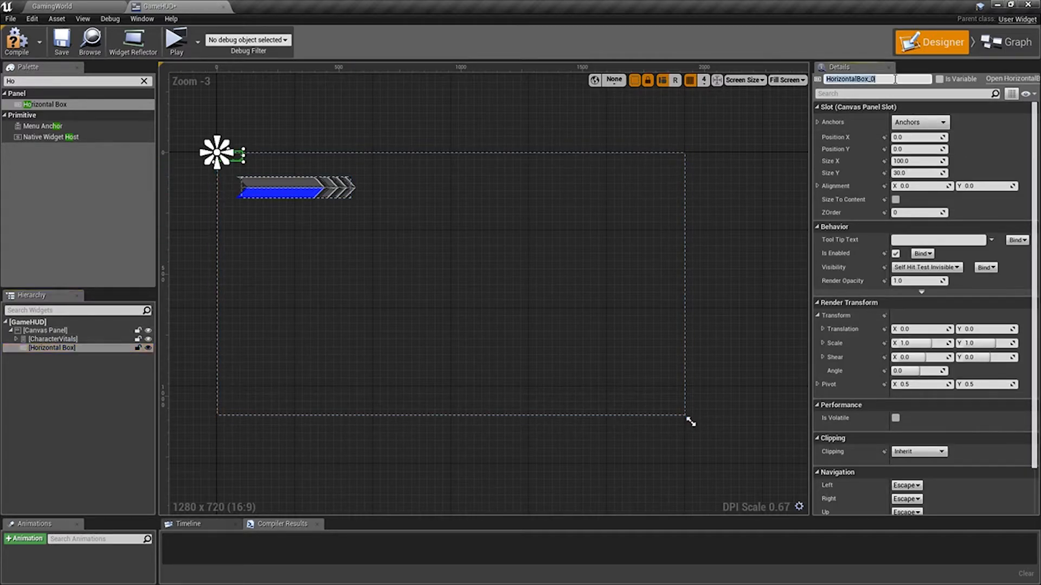
text(PickupSlots)
key(Return)
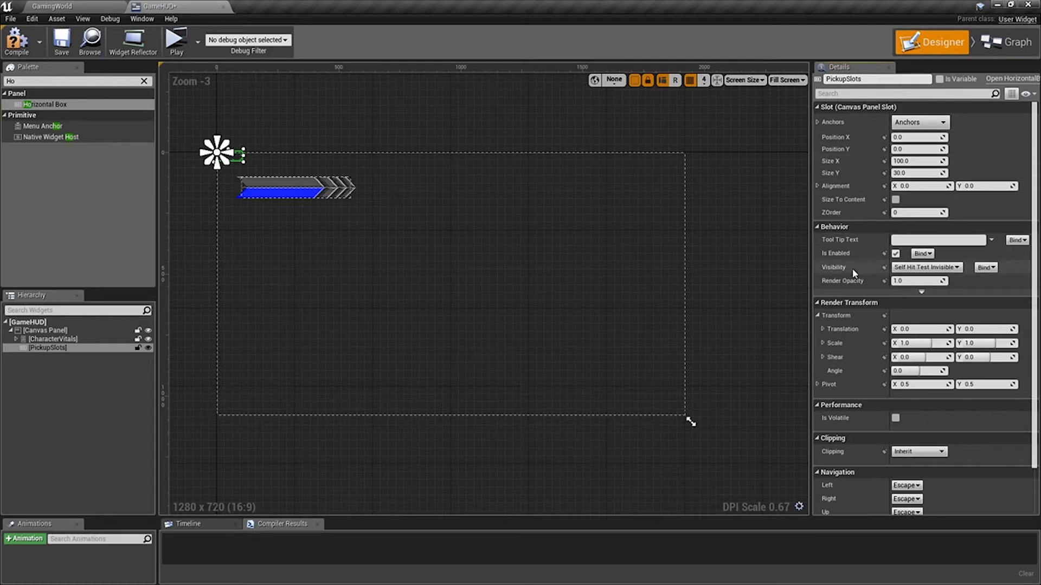
Anchor PickupSlots to the bottom centre of the canvas and check the HealthSlot texture's details in the GamingWorld editor.
click(941, 121)
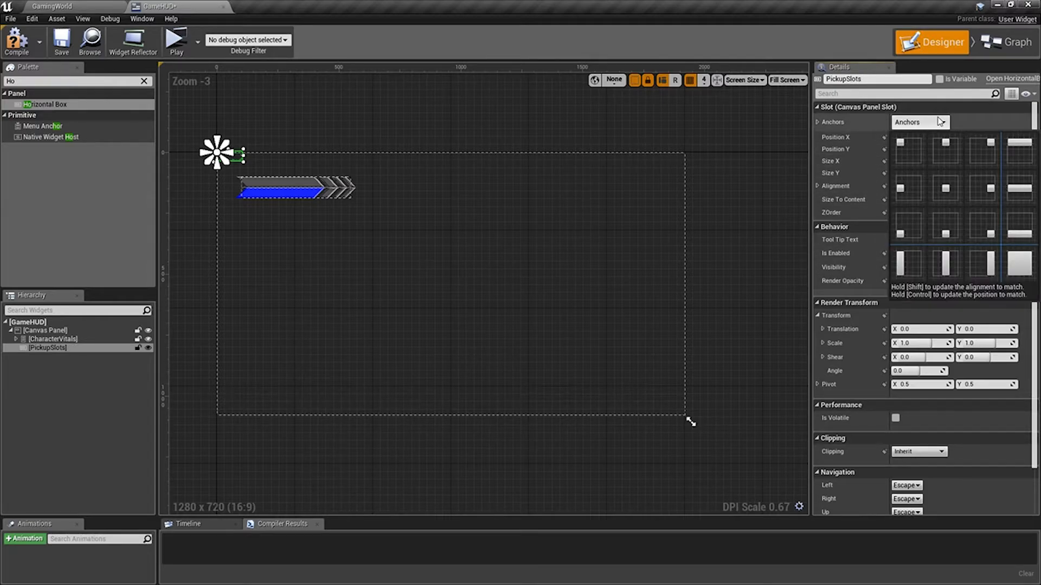
click(947, 229)
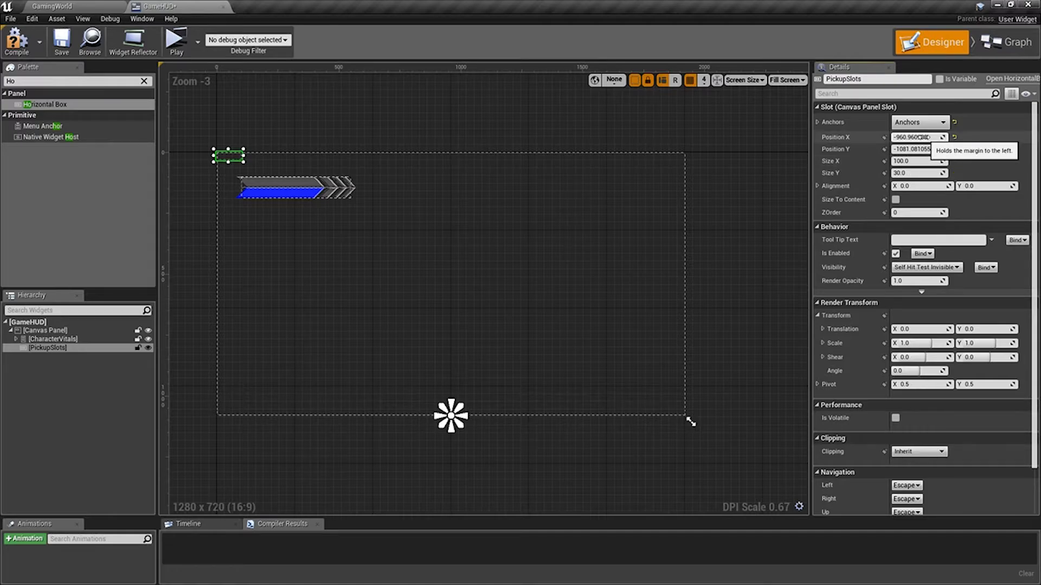
click(85, 8)
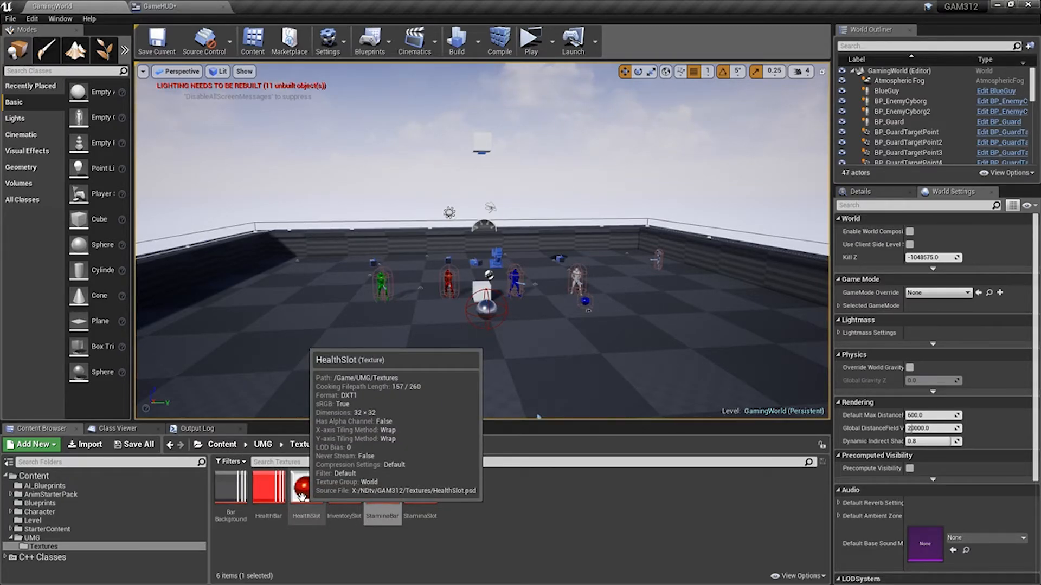
click(179, 8)
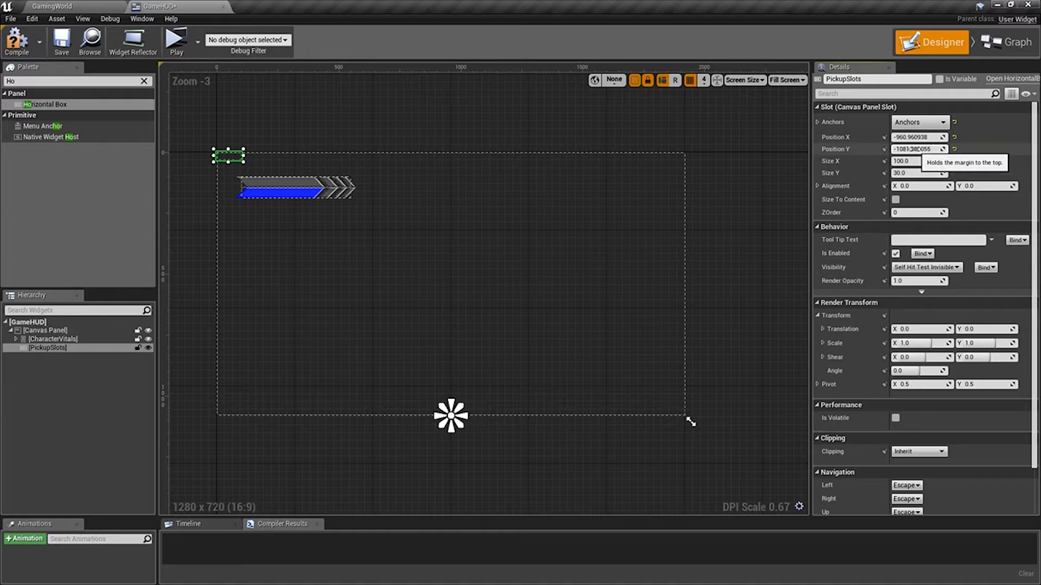
Set PickupSlots' Position Y to -160 so it sits near the canvas's lower edge.
drag(915, 150, 1019, 150)
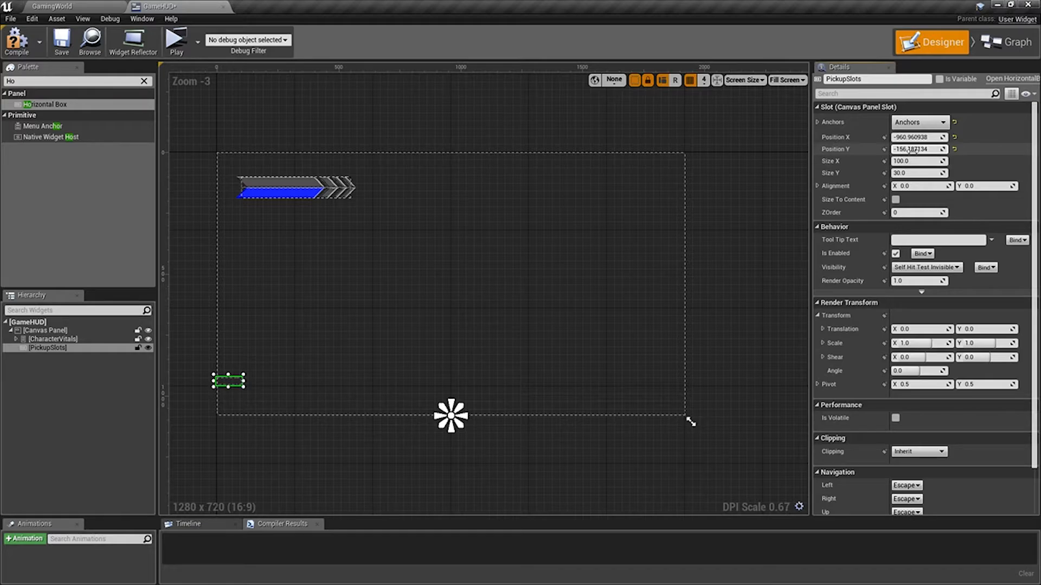
click(933, 149)
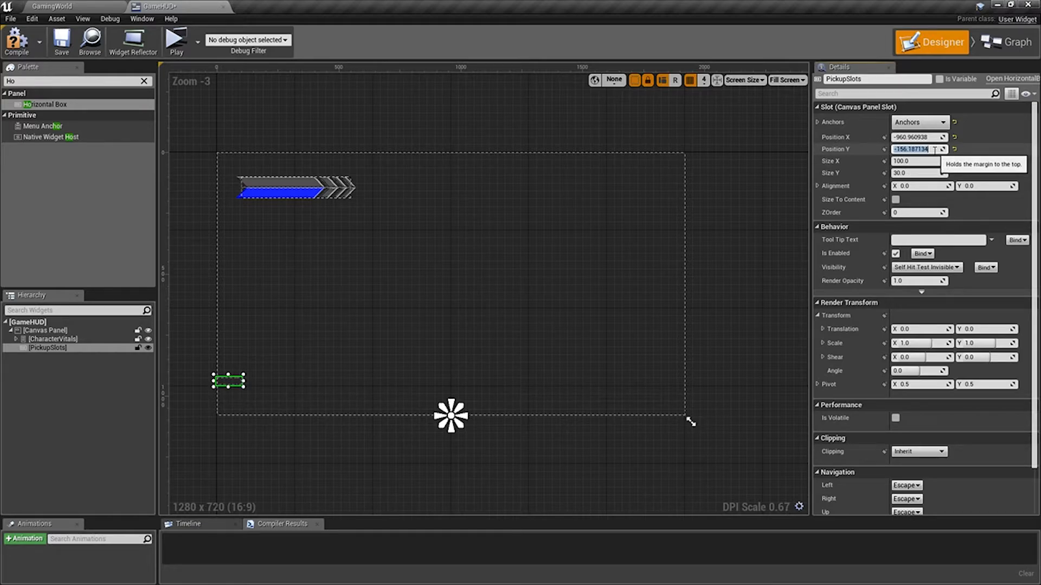
text(-160)
key(Return)
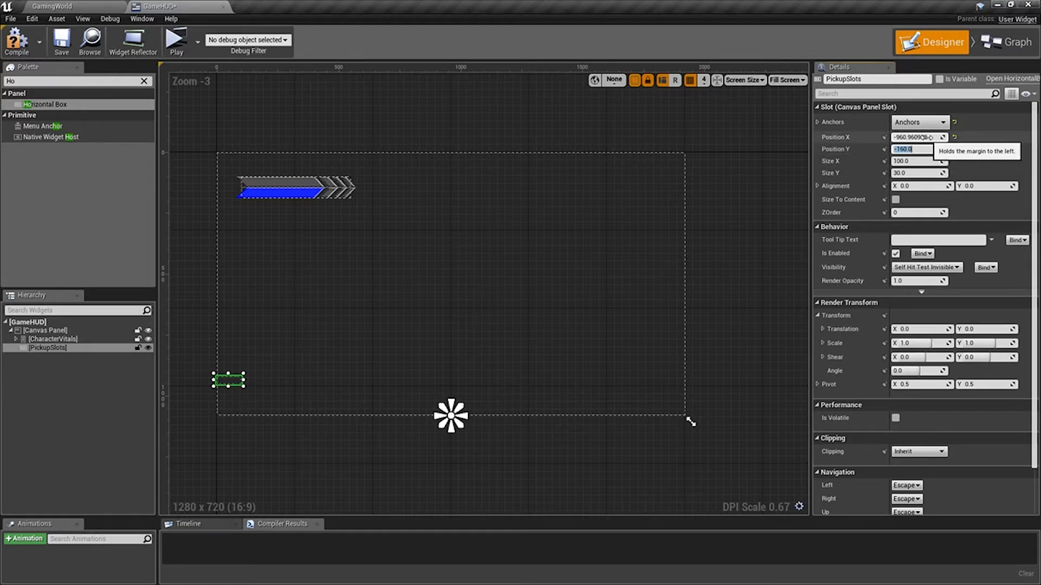
Set PickupSlots' Position X to -32.
key(shift+Tab)
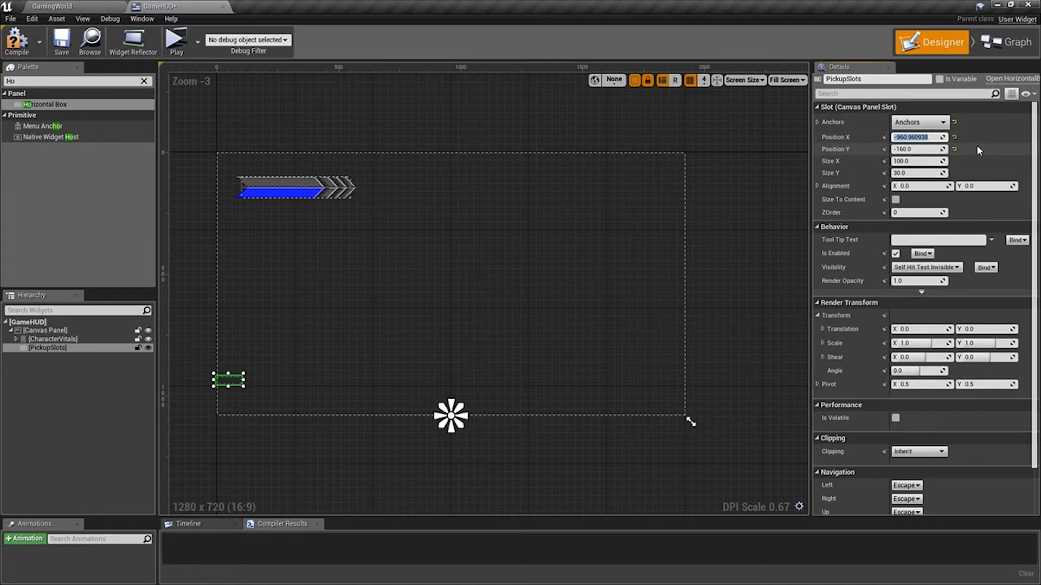
text(-32)
key(Return)
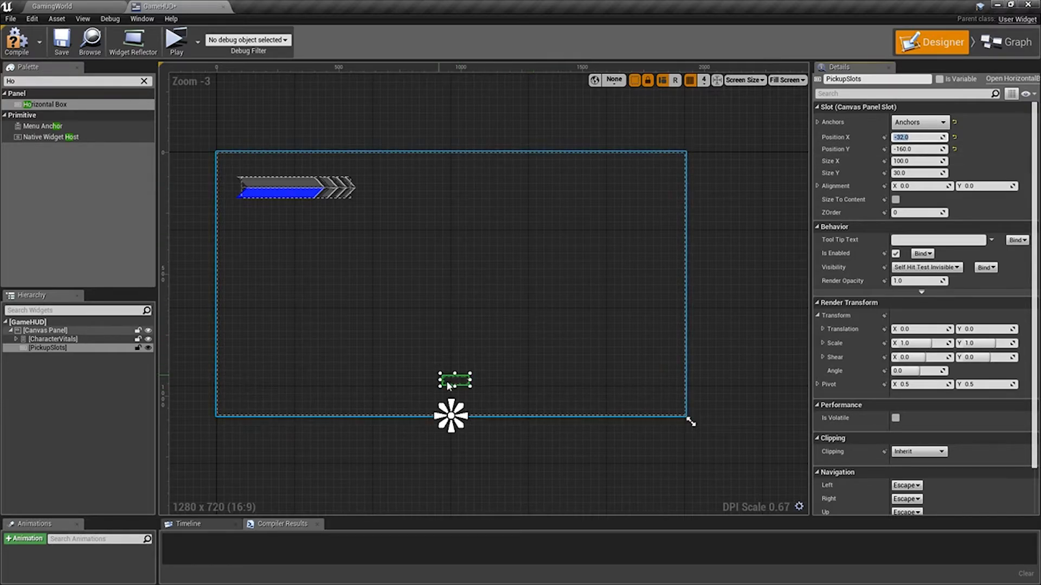
Set PickupSlots' Size X to 64 and Size Y to 32, and check how it sits on the canvas.
click(931, 161)
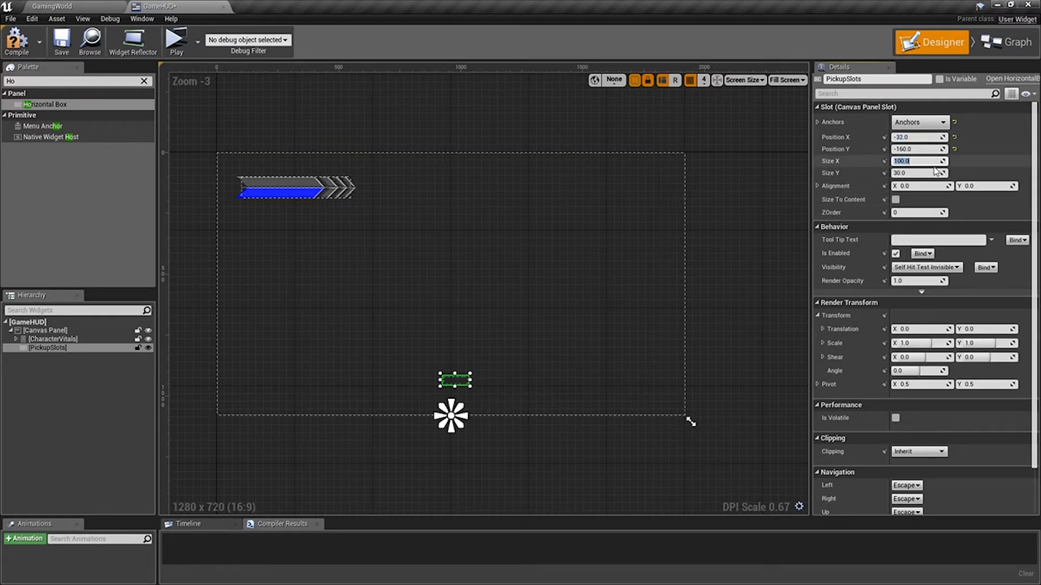
text(64)
key(Tab)
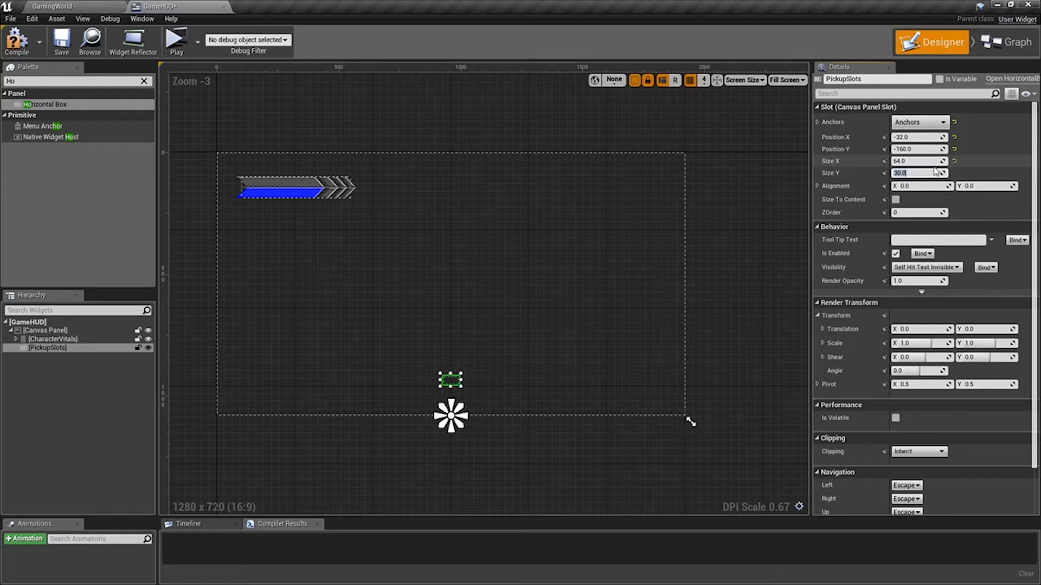
text(32)
key(Tab)
scroll(566, 307, up, 5)
right_drag(439, 427, 528, 312)
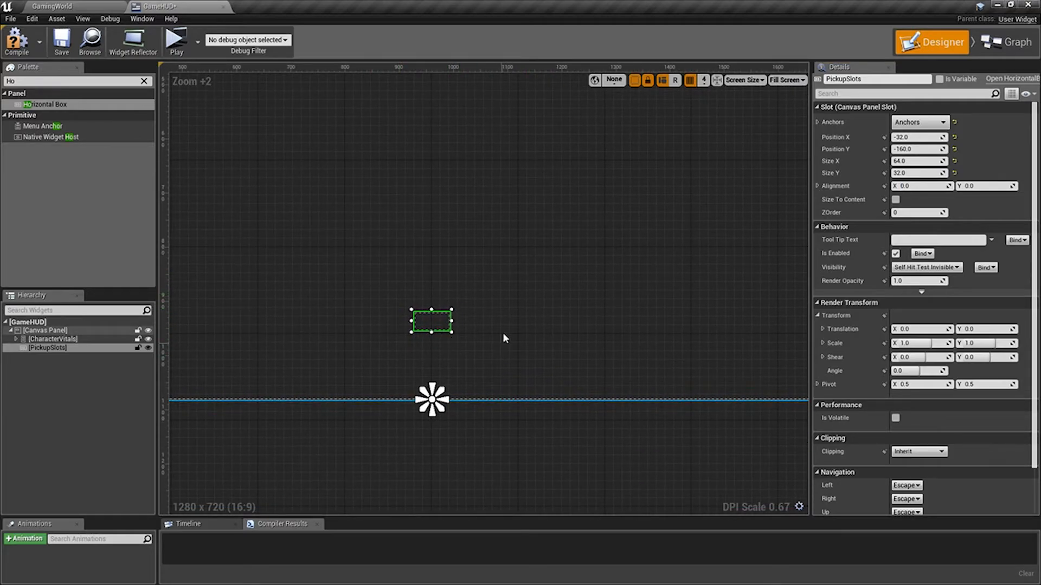
scroll(479, 309, down, 5)
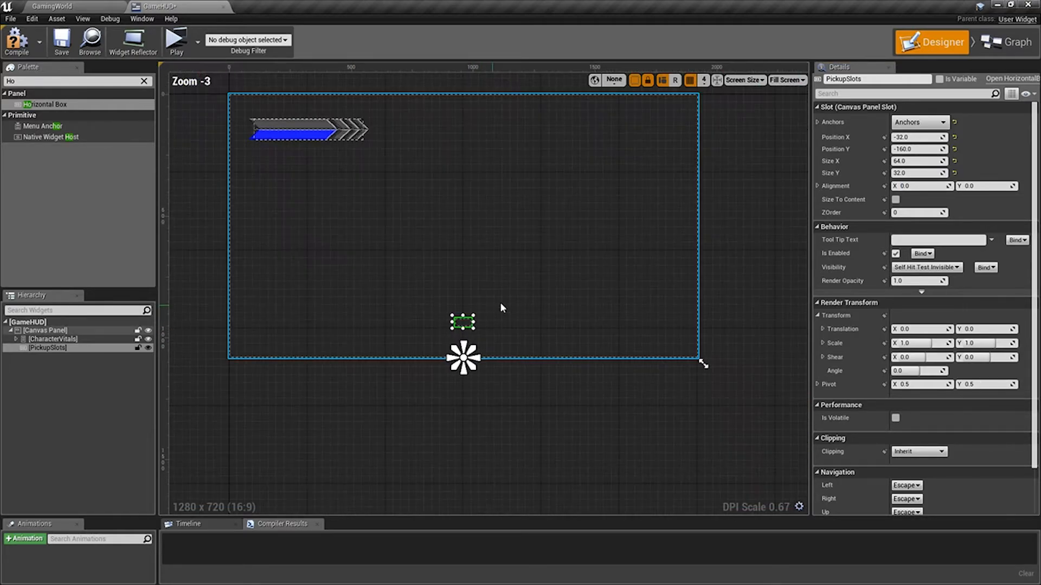
scroll(460, 358, up, 6)
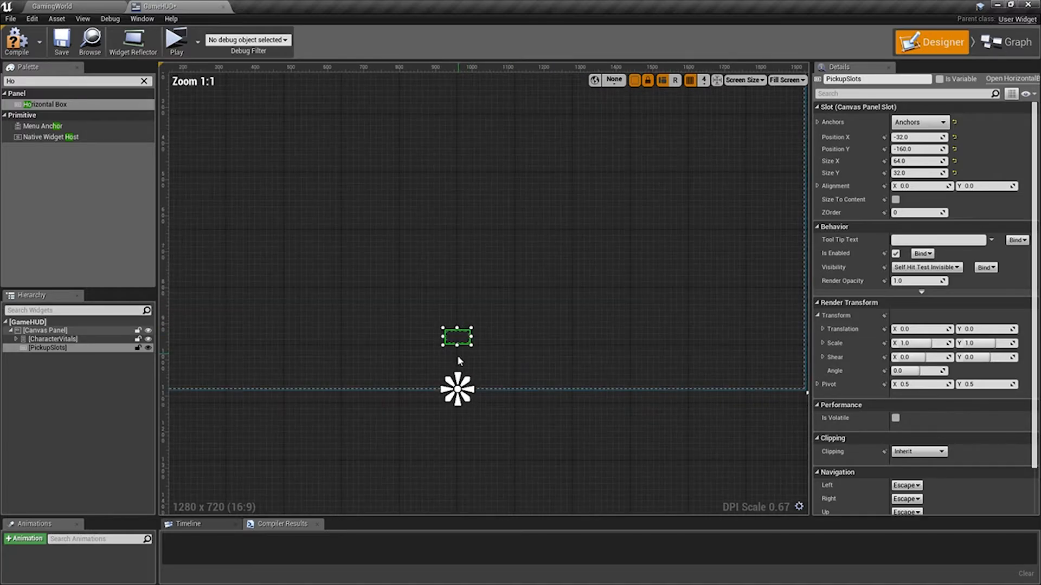
scroll(518, 389, down, 5)
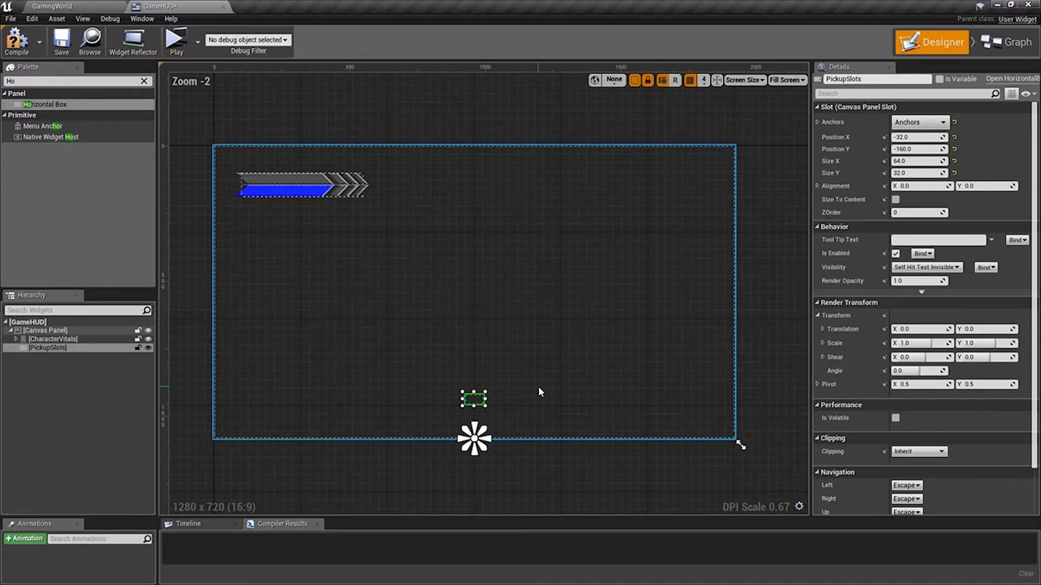
Set PickupSlots' Position X to -64.
scroll(506, 393, up, 2)
right_drag(506, 392, 508, 363)
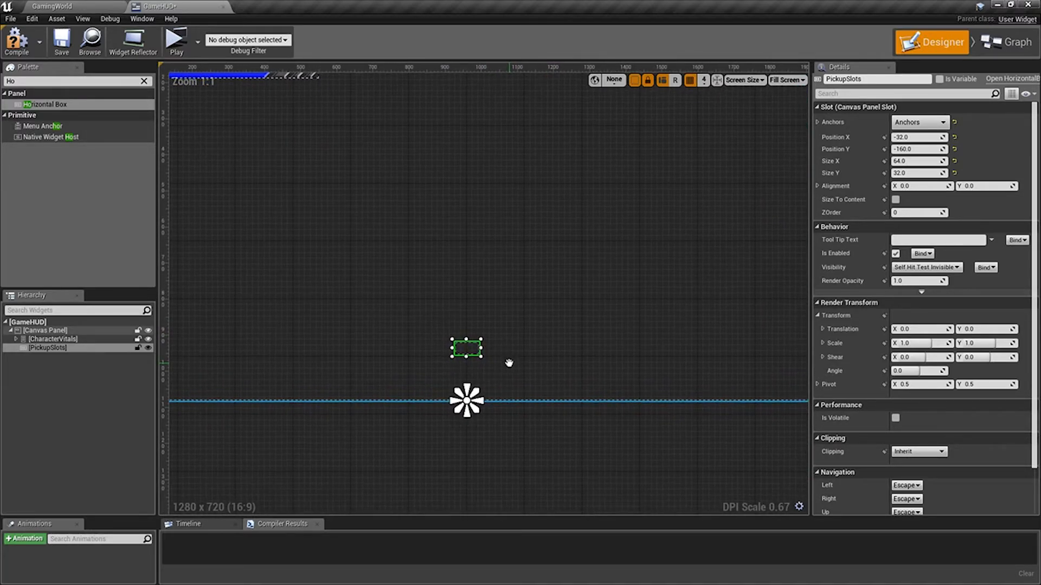
click(922, 138)
text(-)
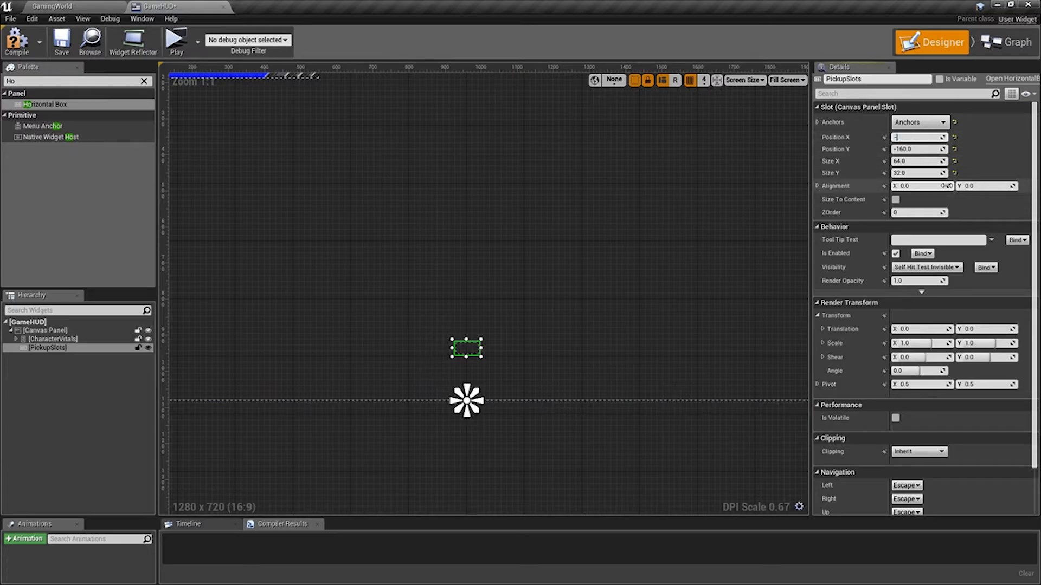
text(64)
key(Tab)
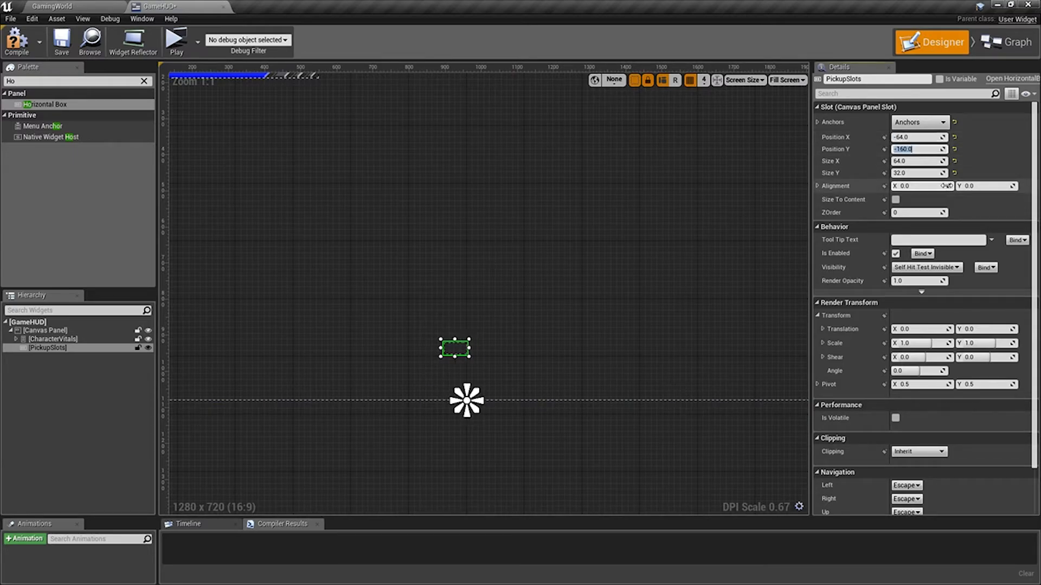
Resize PickupSlots to a Size X of 128 and a Size Y of 64.
key(Tab)
text(28)
key(Tab)
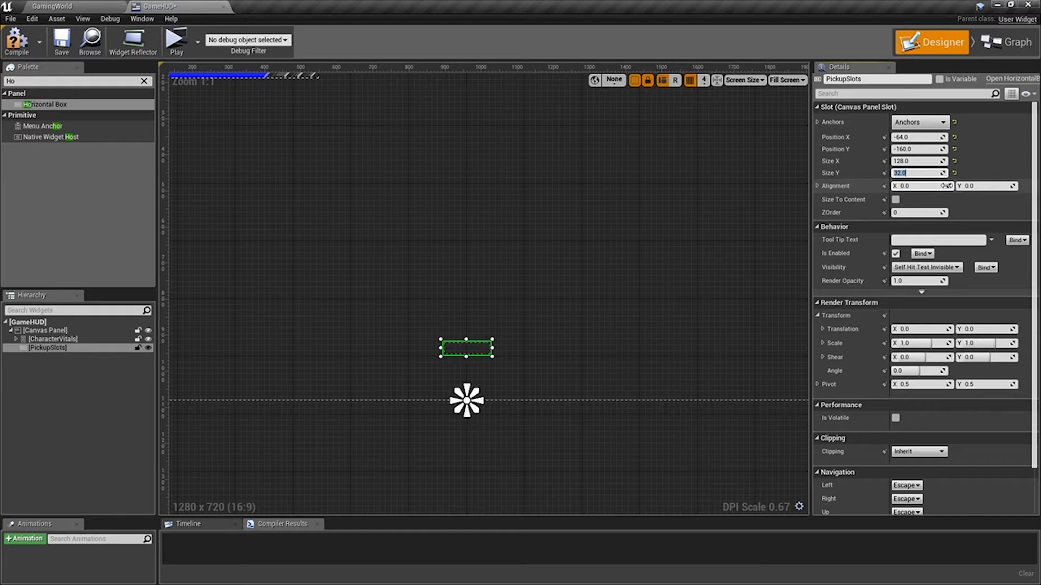
text(64)
key(Tab)
scroll(535, 300, down, 4)
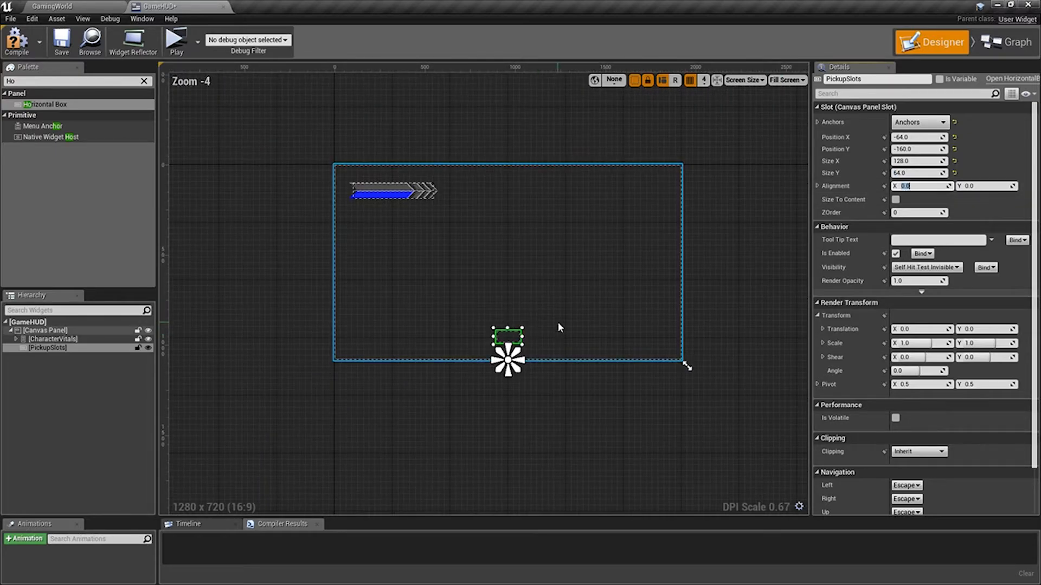
scroll(544, 351, up, 5)
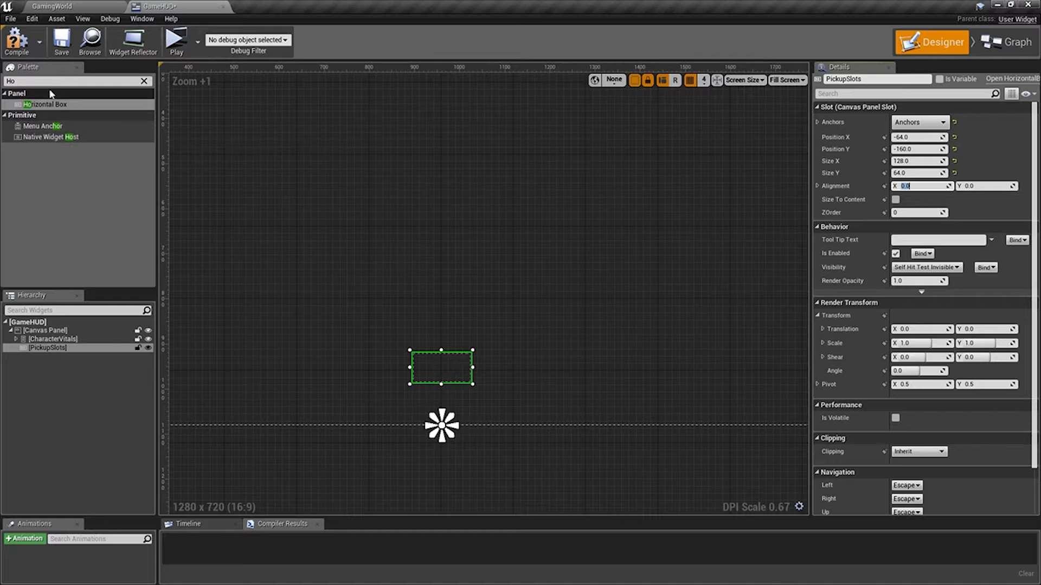
Find the Button widget and add one inside PickupSlots.
key(BackSpace)
key(BackSpace)
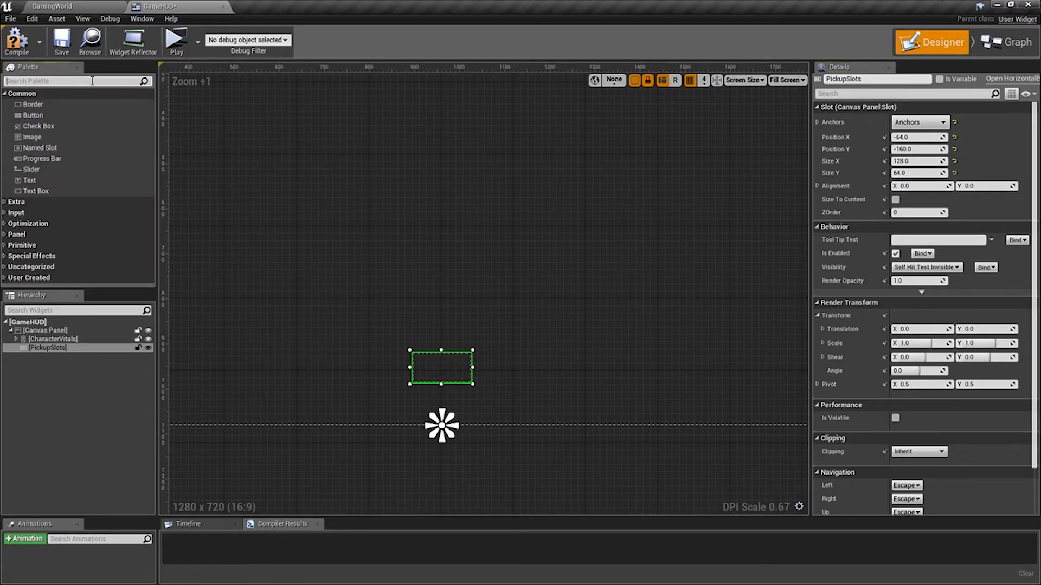
text(Button)
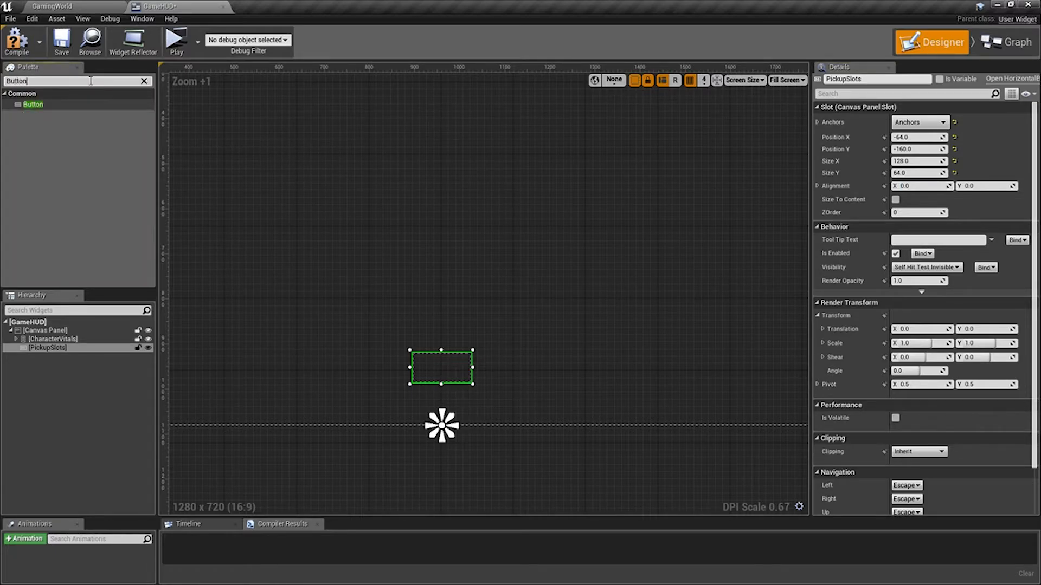
drag(32, 105, 42, 347)
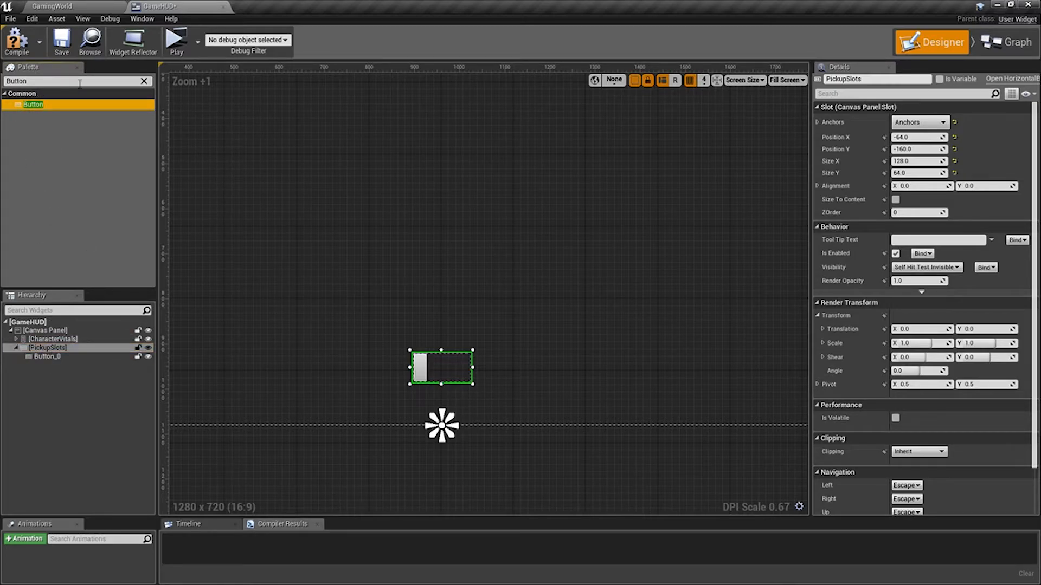
Find the Text widget and add one inside the new button.
click(144, 81)
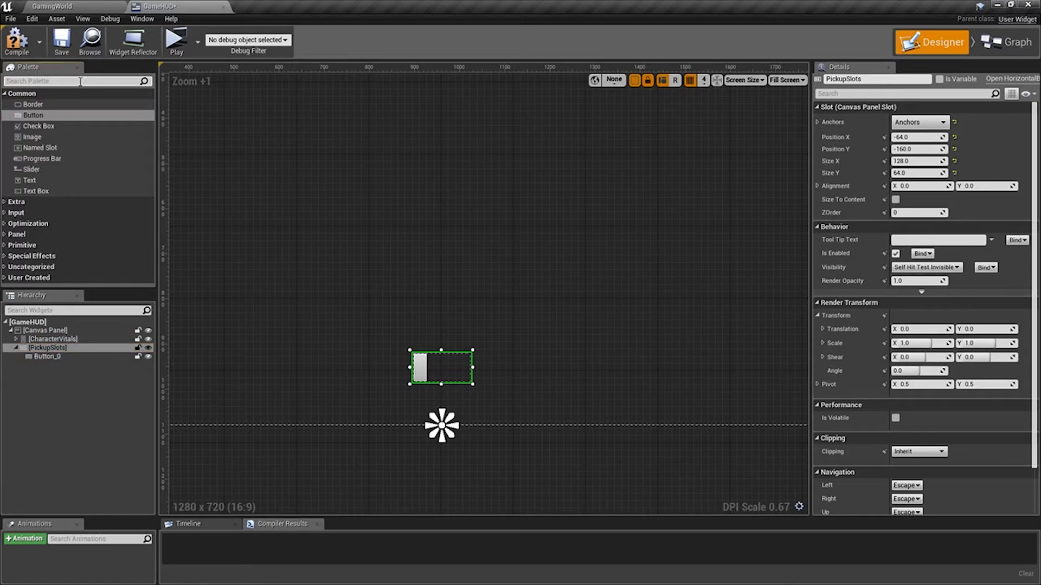
text(text)
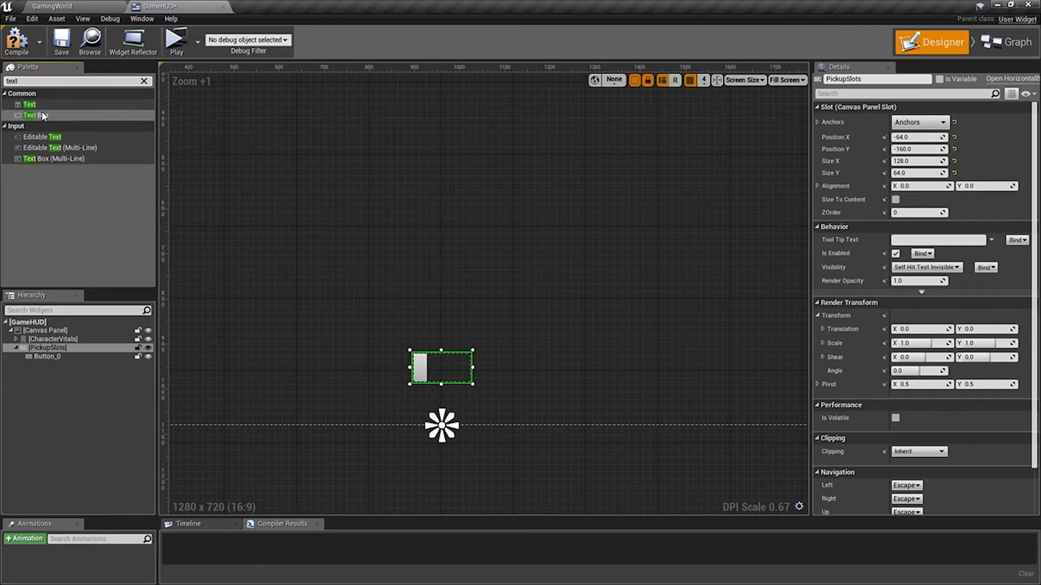
drag(30, 105, 56, 356)
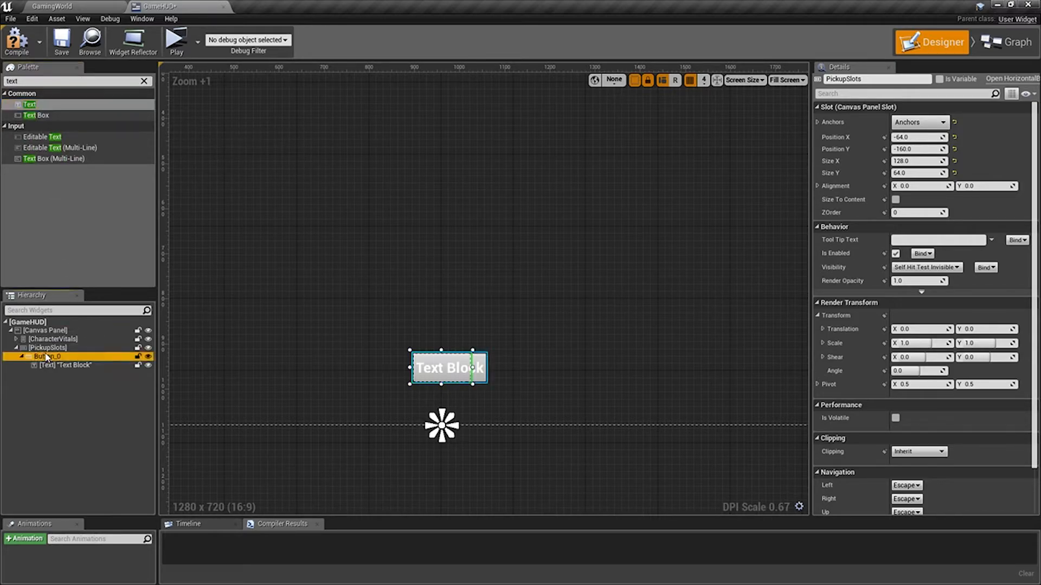
Copy the button with its text block into PickupSlots and expand the copy in the hierarchy.
click(54, 357)
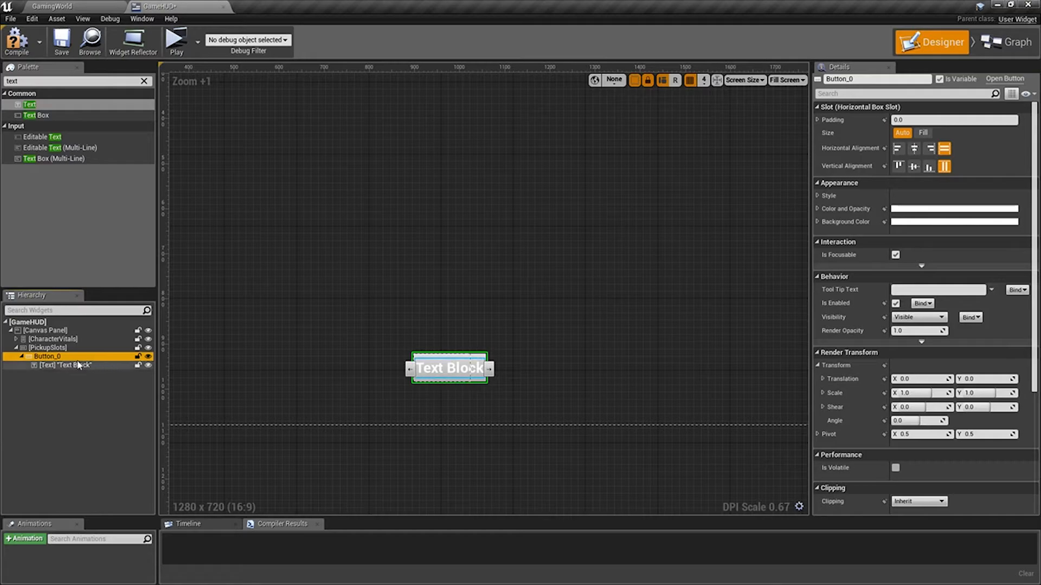
click(86, 348)
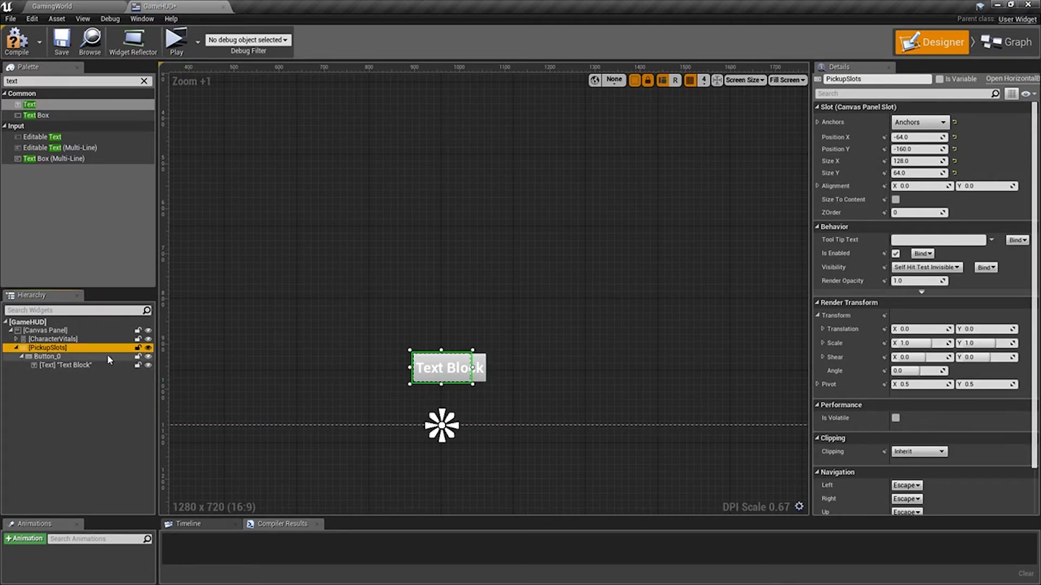
key(ctrl+v)
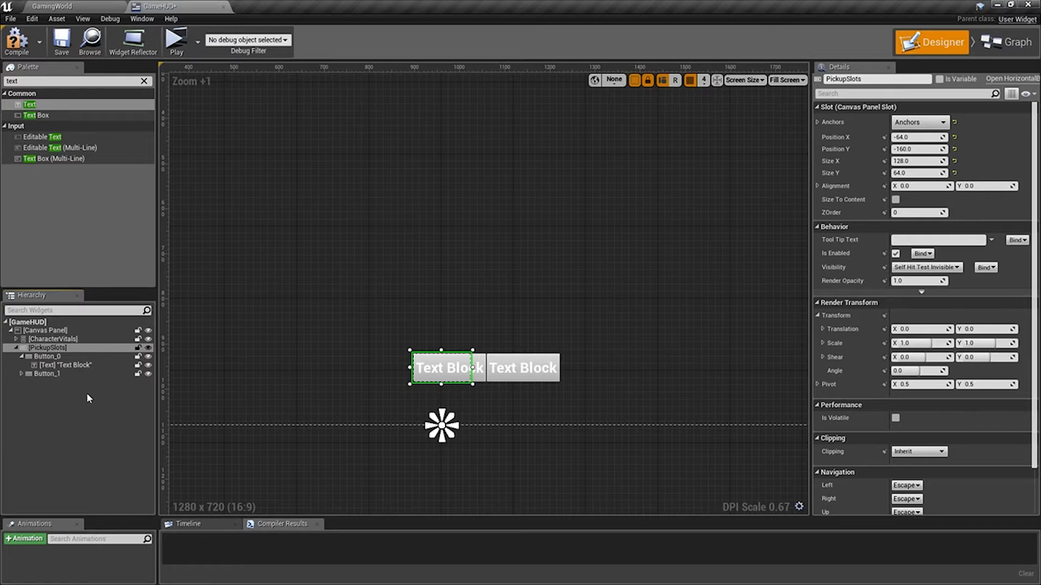
click(23, 374)
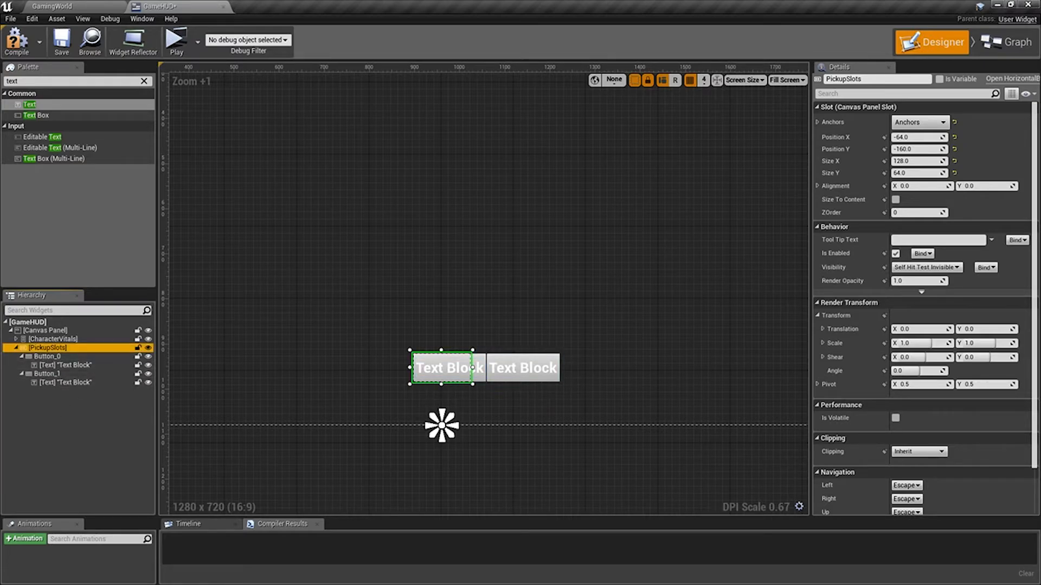
Rename the first button in PickupSlots as HealthPickups.
click(48, 356)
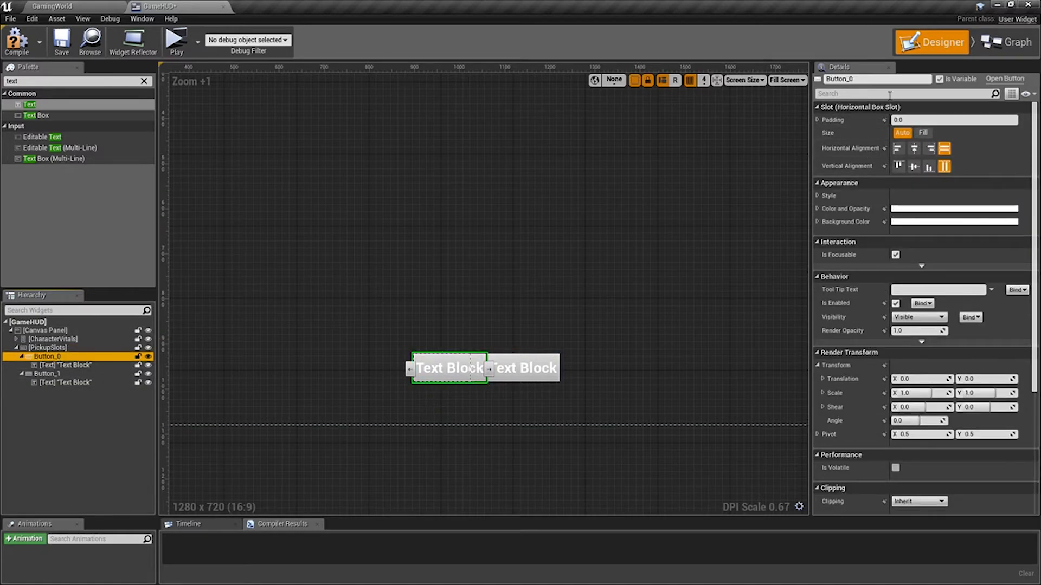
click(880, 79)
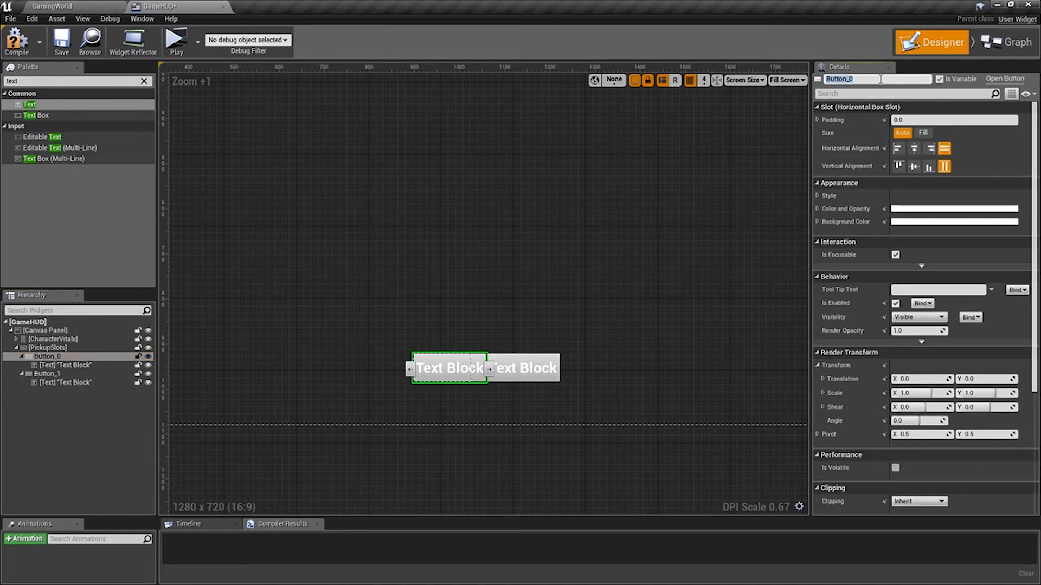
text(HealthPickups)
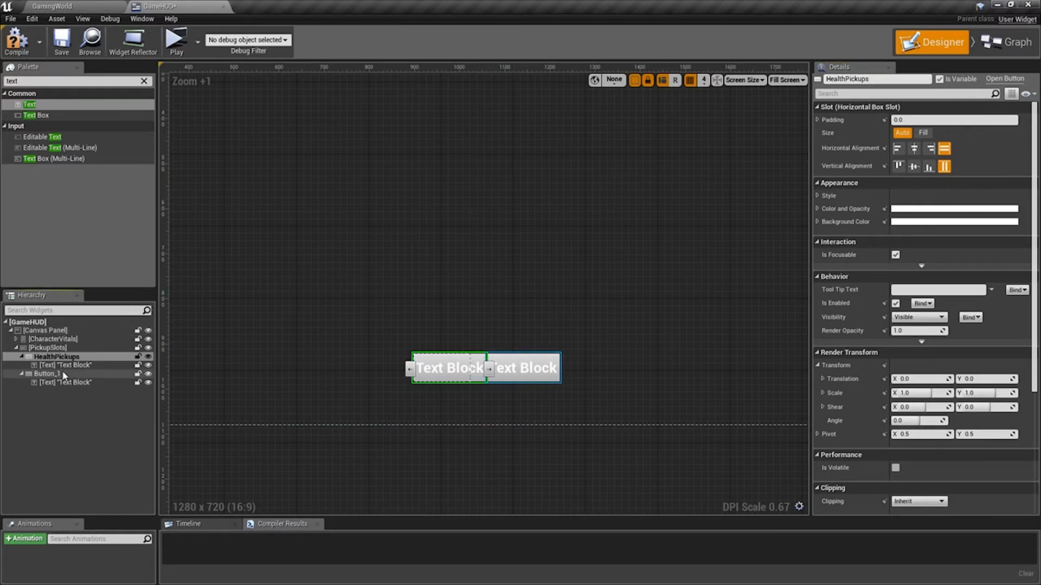
Rename the text block inside HealthPickups as HealthPickupText.
click(449, 368)
click(883, 78)
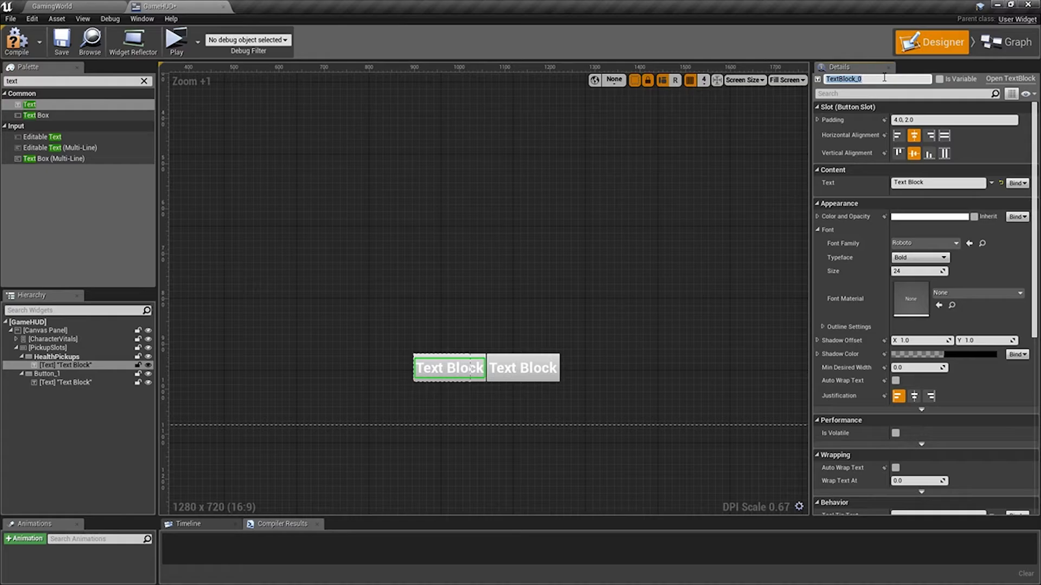
text(PickupText)
key(Return)
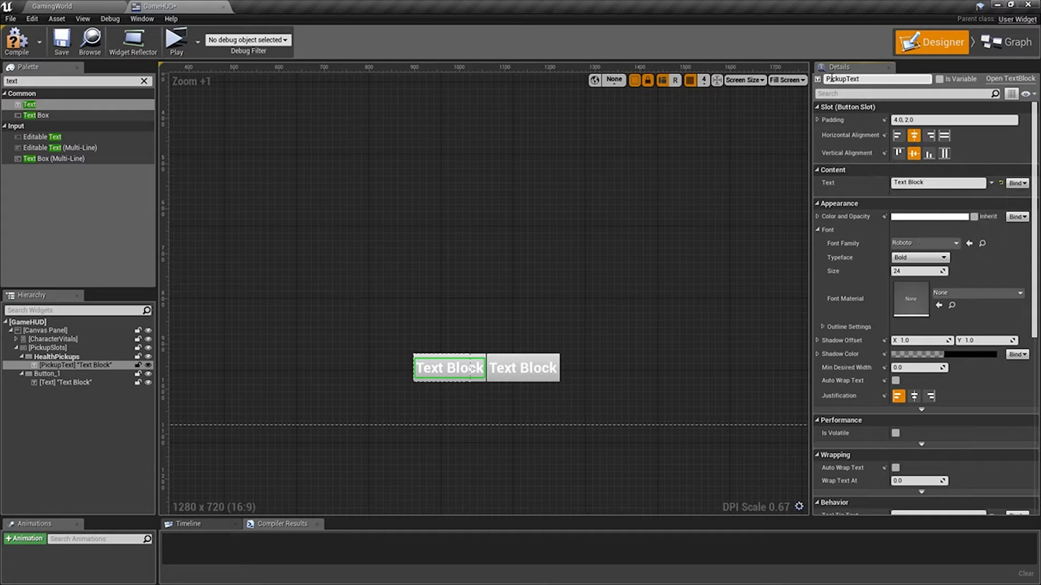
click(827, 78)
text(Health)
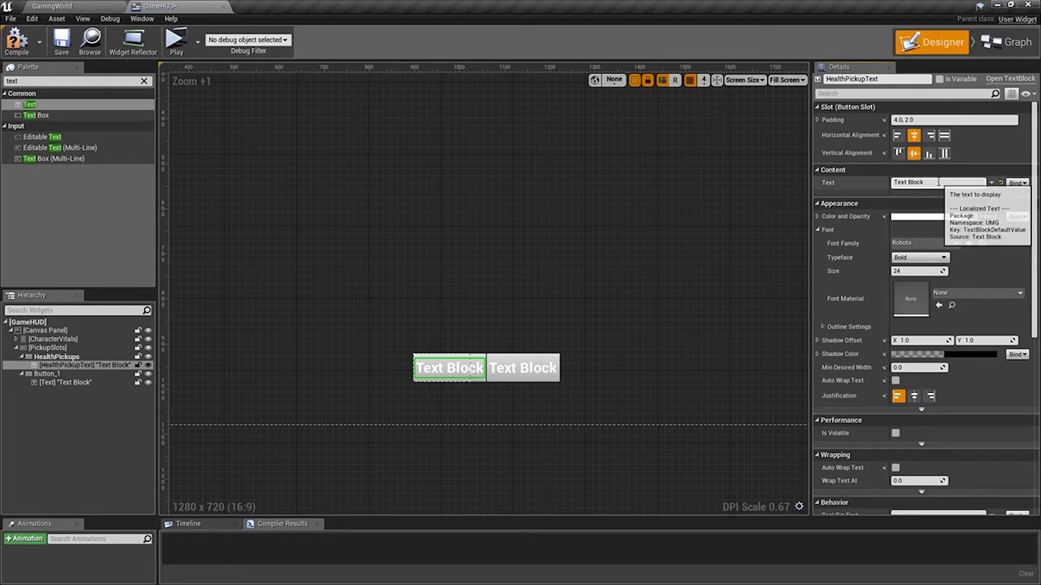
Set HealthPickupText's content to 00 and align it right horizontally and bottom vertically within the button.
click(905, 183)
text(00)
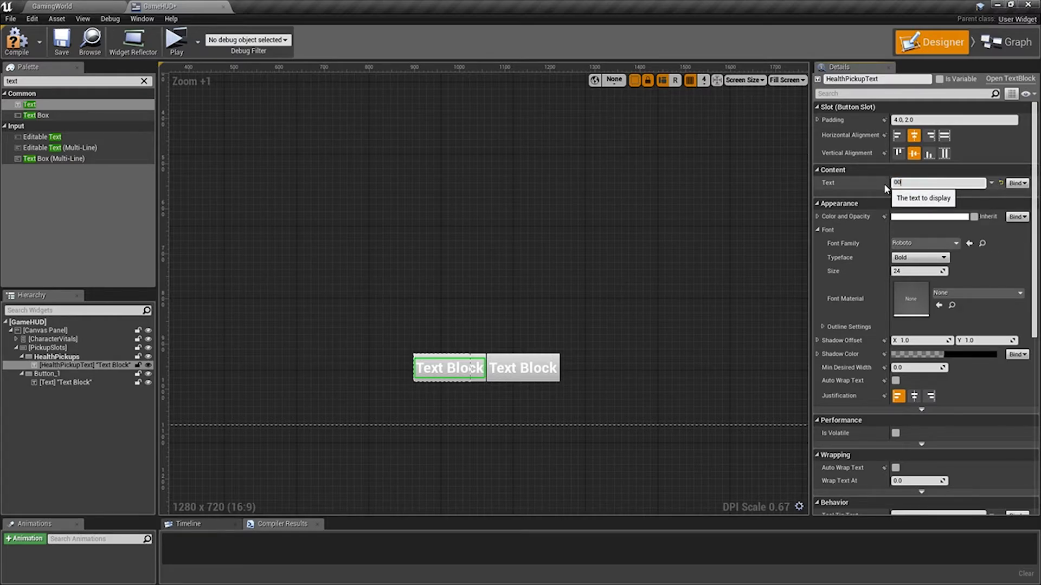
key(Return)
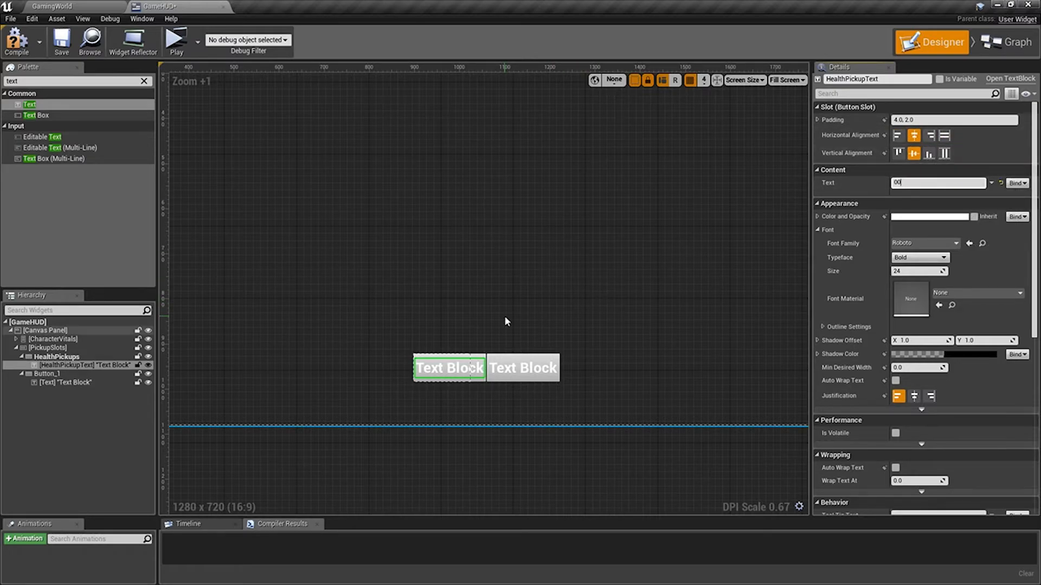
click(930, 155)
click(930, 137)
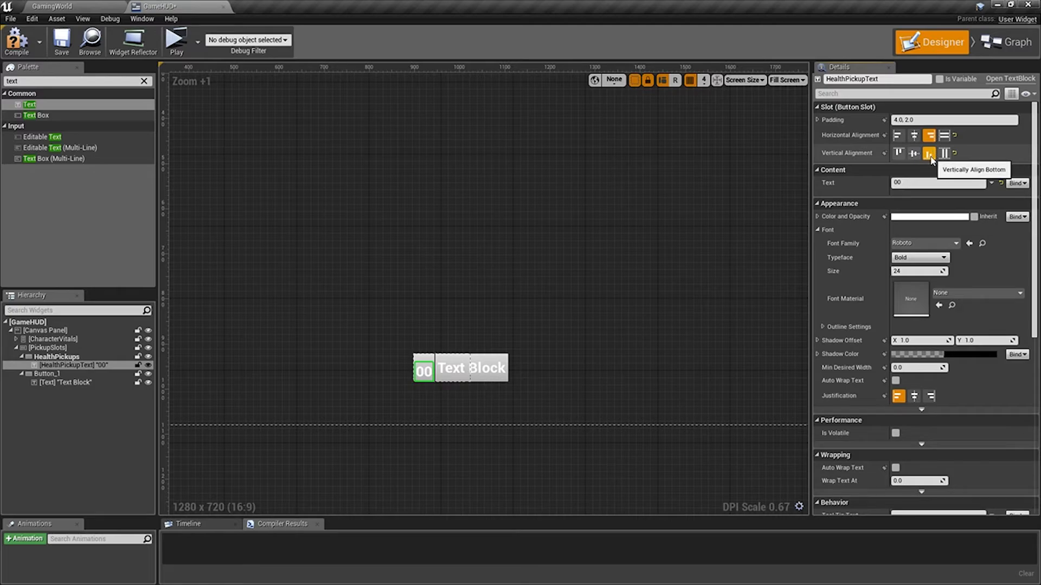
Set the HealthPickups button's slot size to Fill and select the second button, Button_1.
click(57, 356)
click(924, 133)
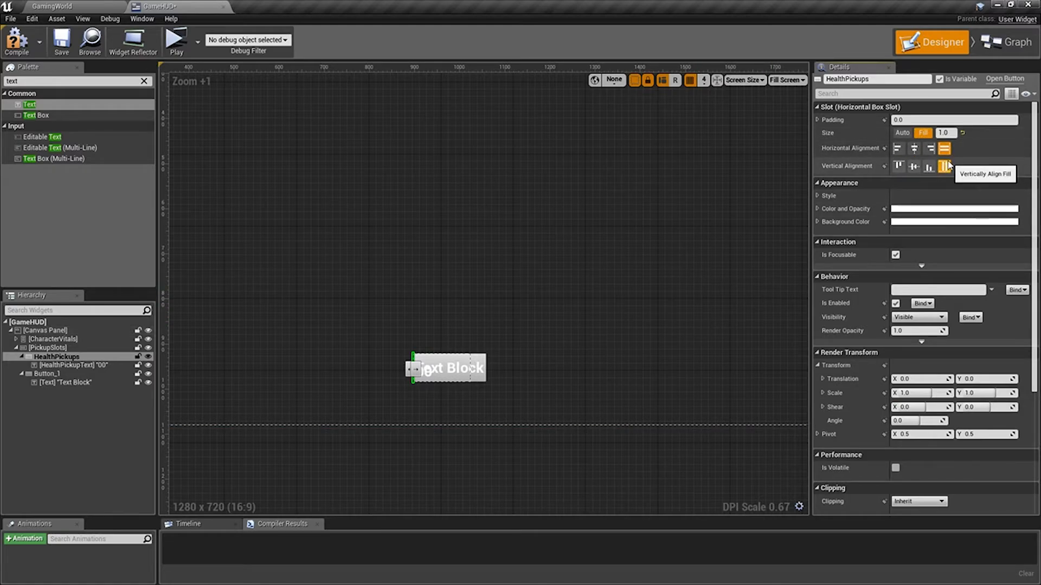
click(47, 373)
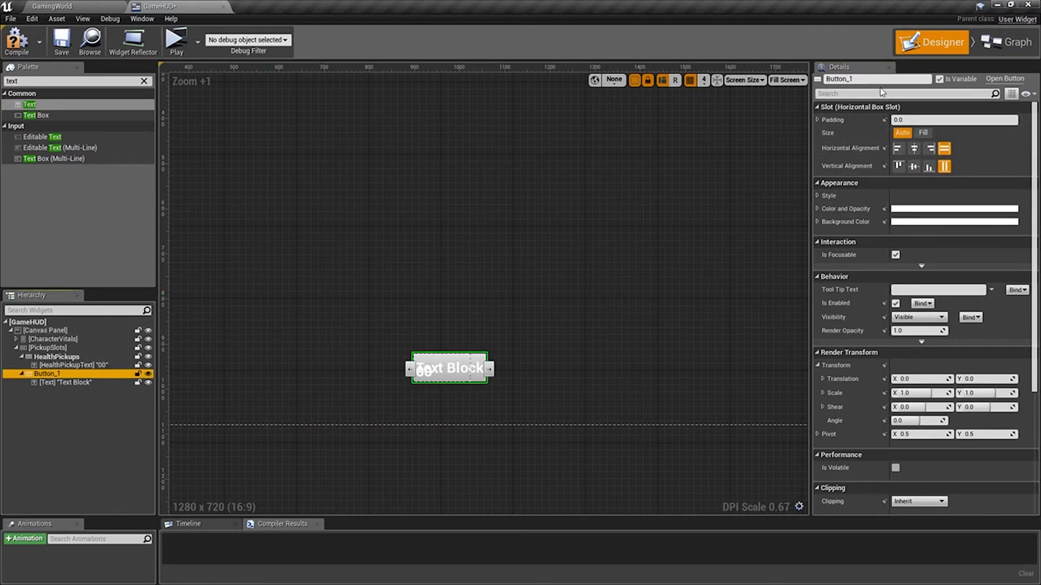
Rename the second button in PickupSlots, Button_1, as StaminaPickups.
scroll(564, 351, up, 5)
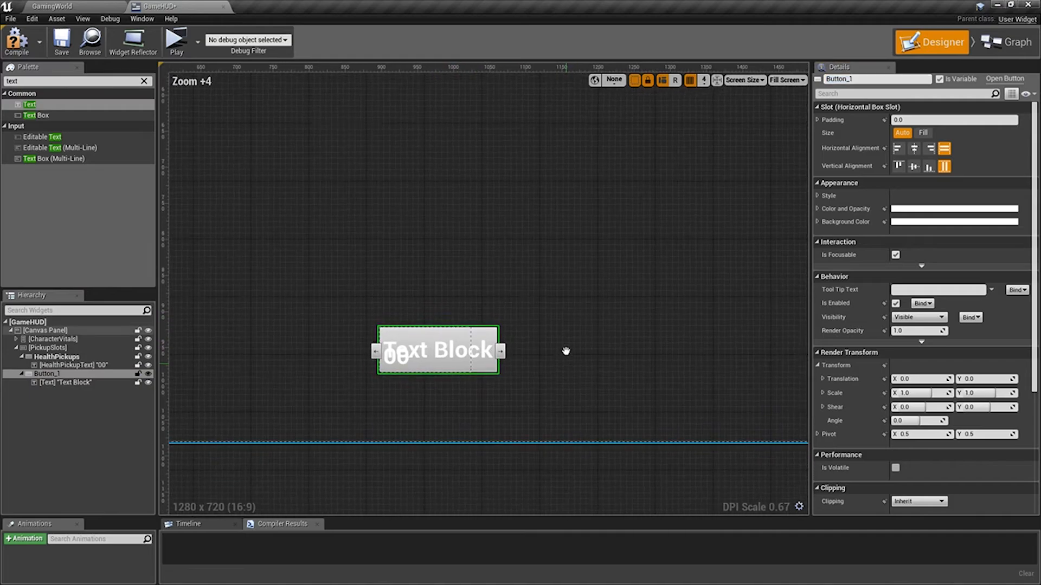
scroll(480, 307, up, 1)
click(878, 78)
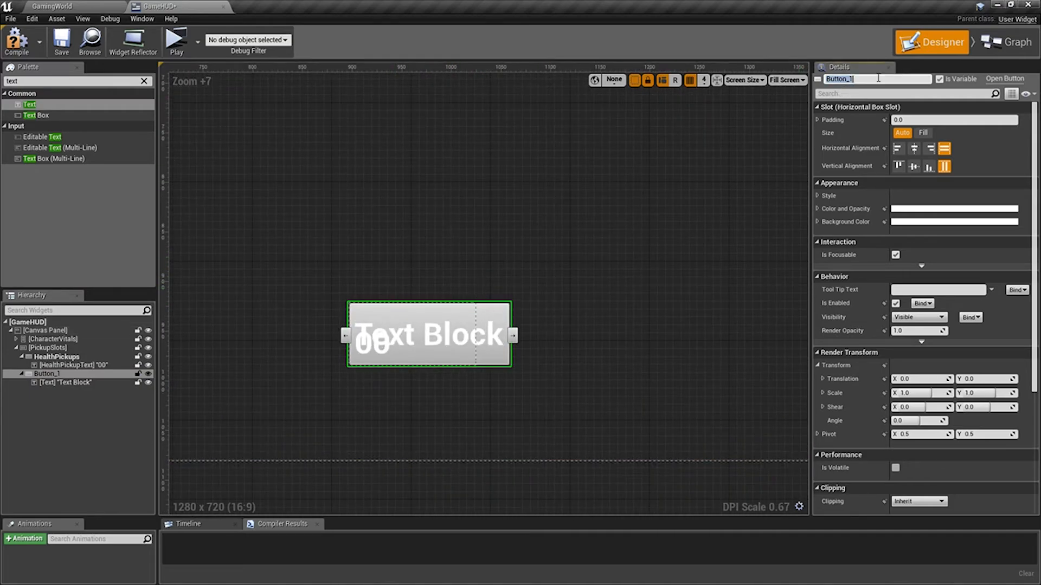
text(StaminaPickups)
key(Return)
Rename the text block inside StaminaPickups as StaminaPickupText and set its content to 00.
click(868, 79)
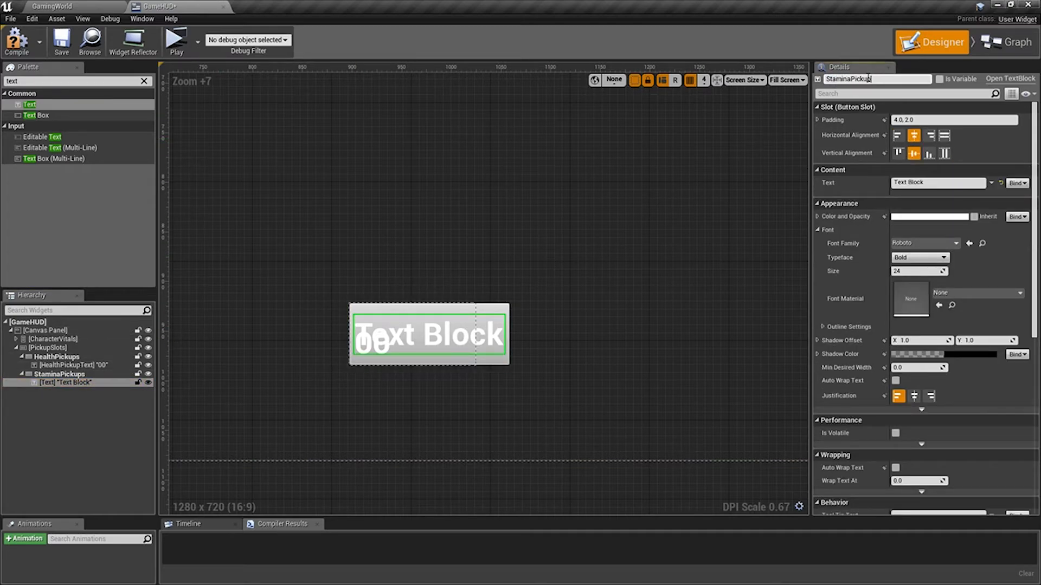
click(932, 183)
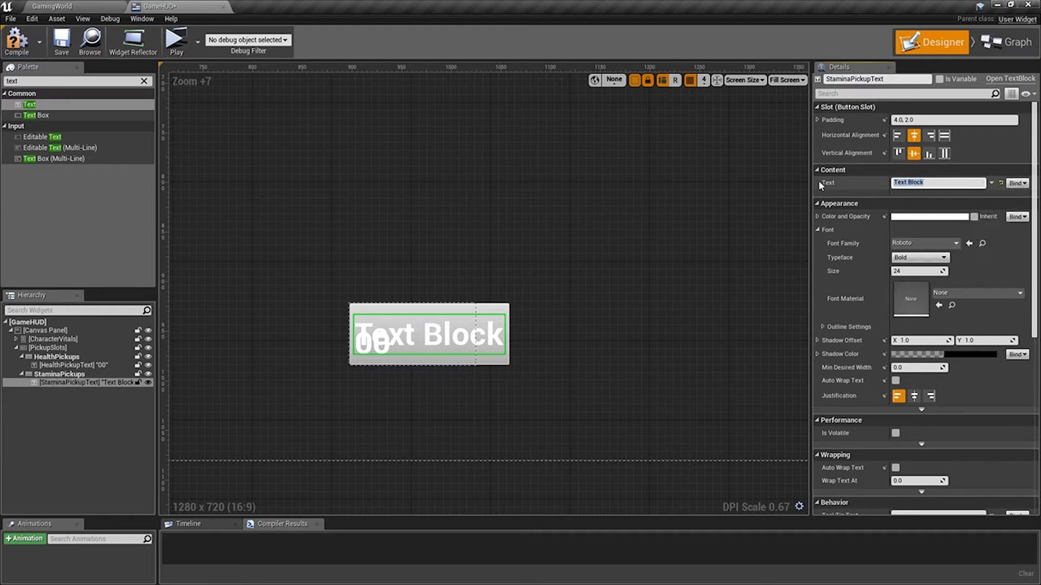
key(Return)
Set the StaminaPickups button's slot size to Fill and align StaminaPickupText right horizontally and bottom vertically.
click(60, 374)
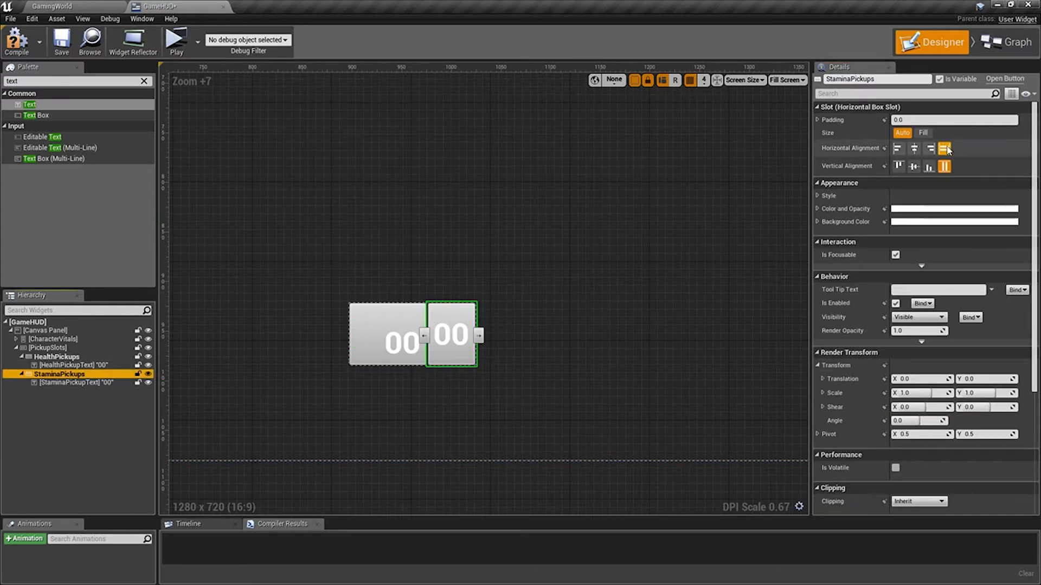
click(444, 333)
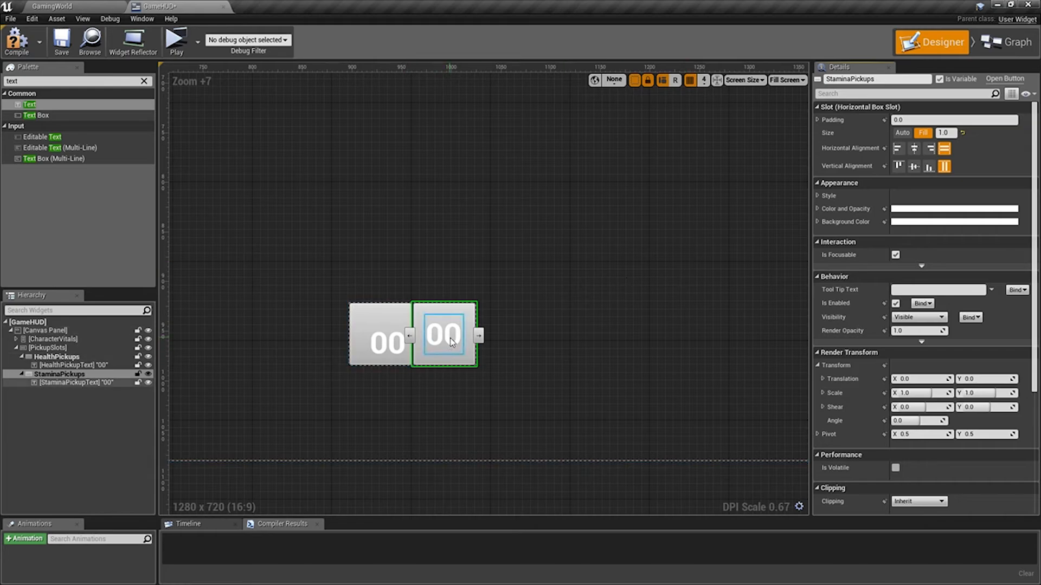
click(929, 135)
click(929, 153)
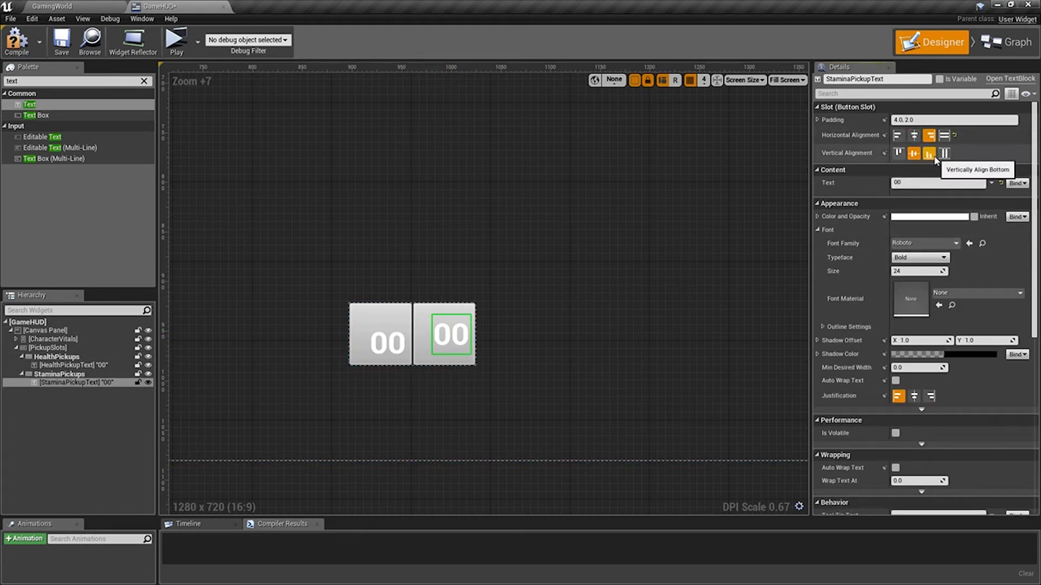
click(932, 156)
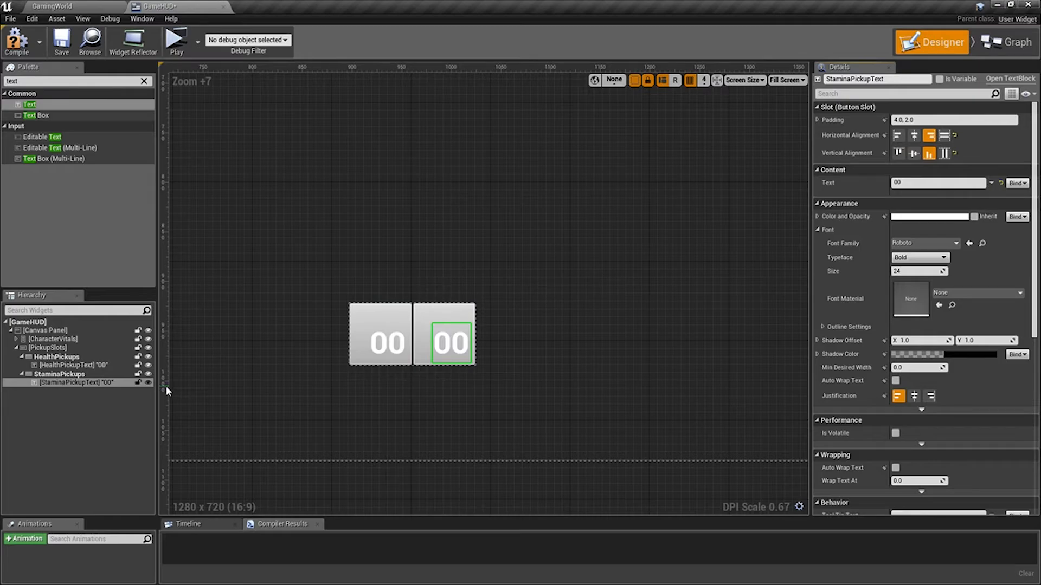
Color HealthPickupText bright yellow and give its font an outline size of 1.
click(92, 366)
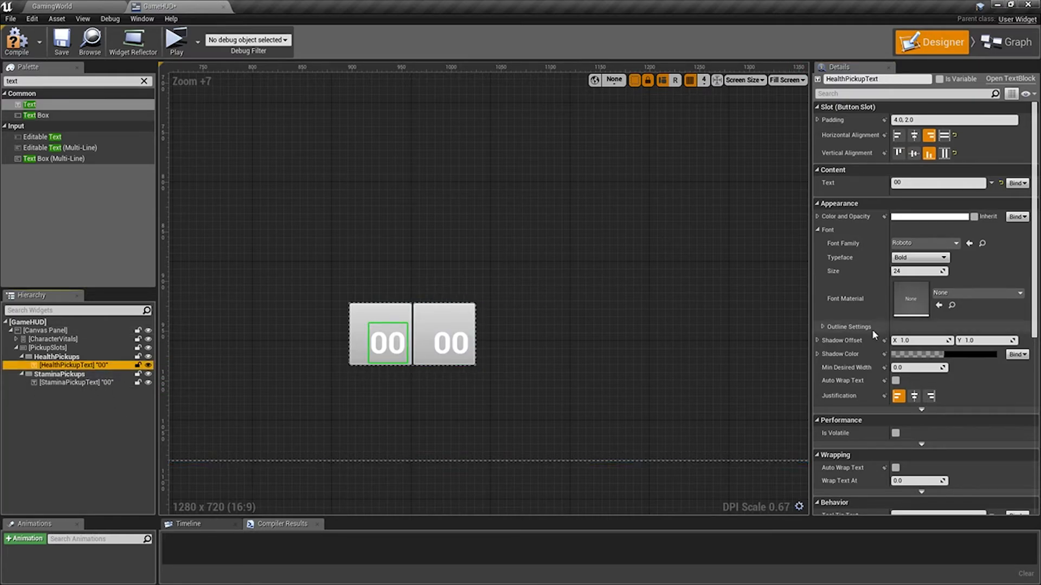
click(818, 216)
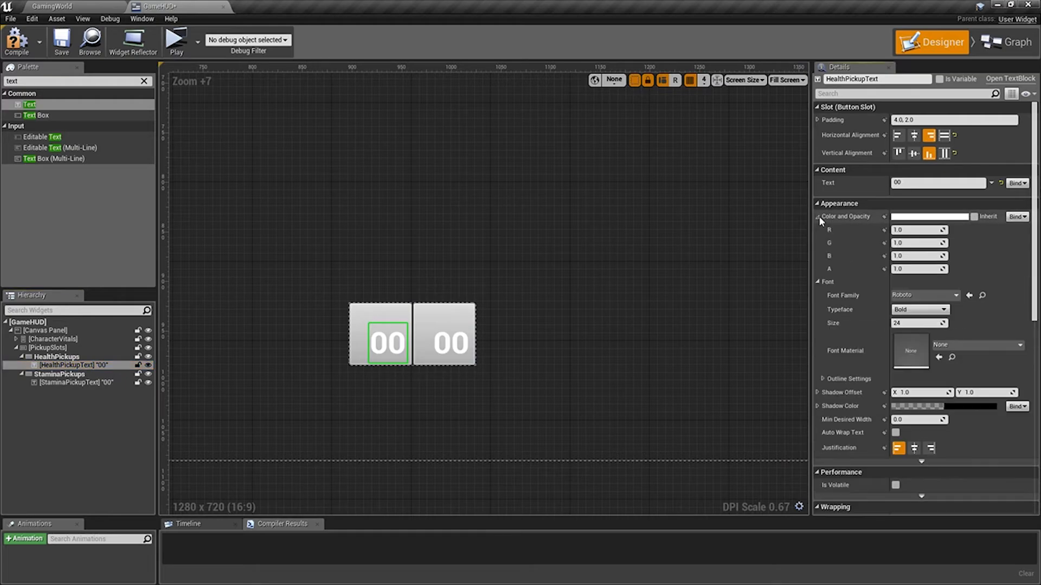
click(941, 217)
click(796, 350)
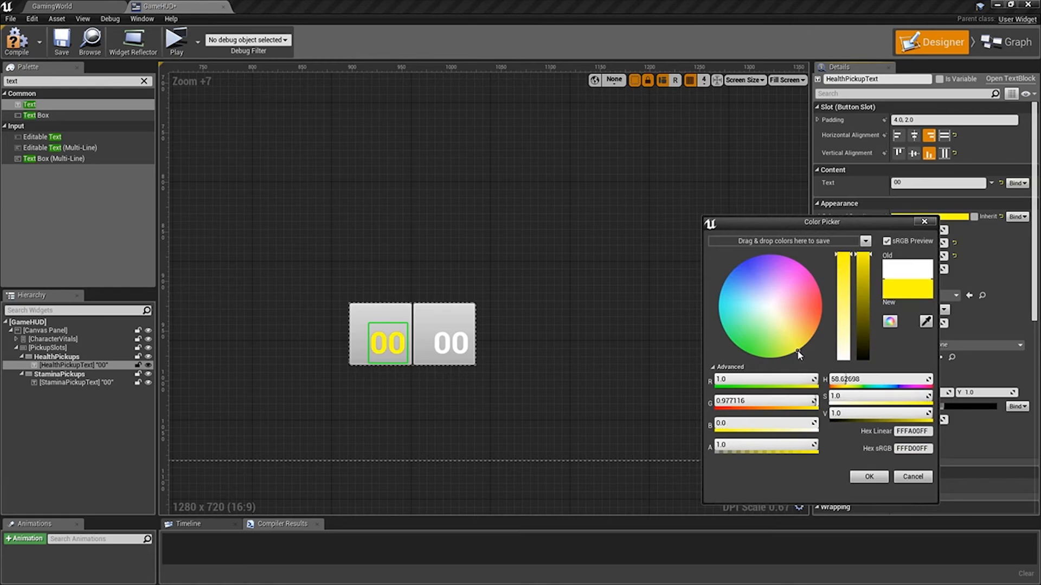
click(870, 476)
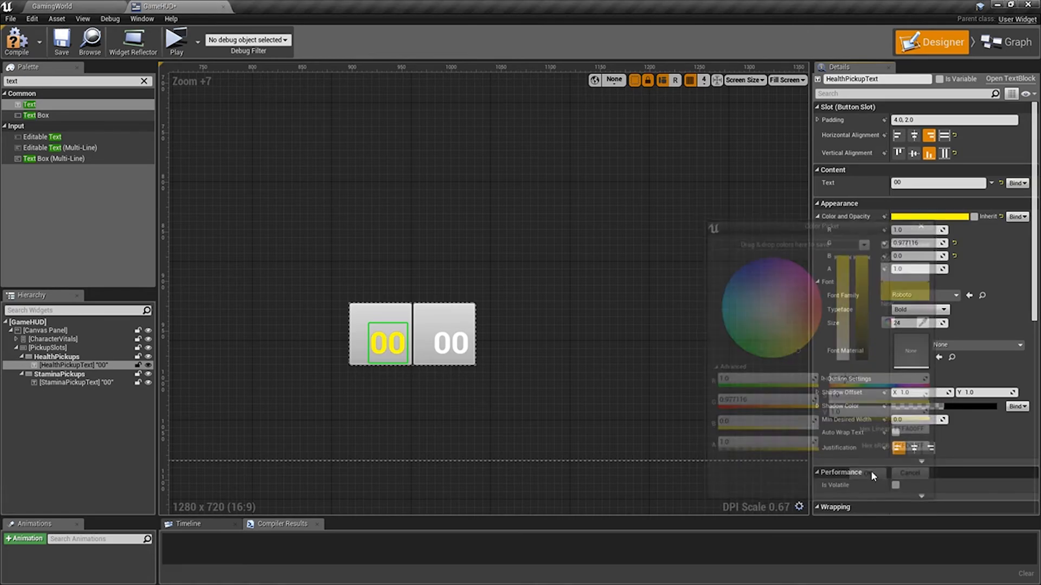
click(823, 379)
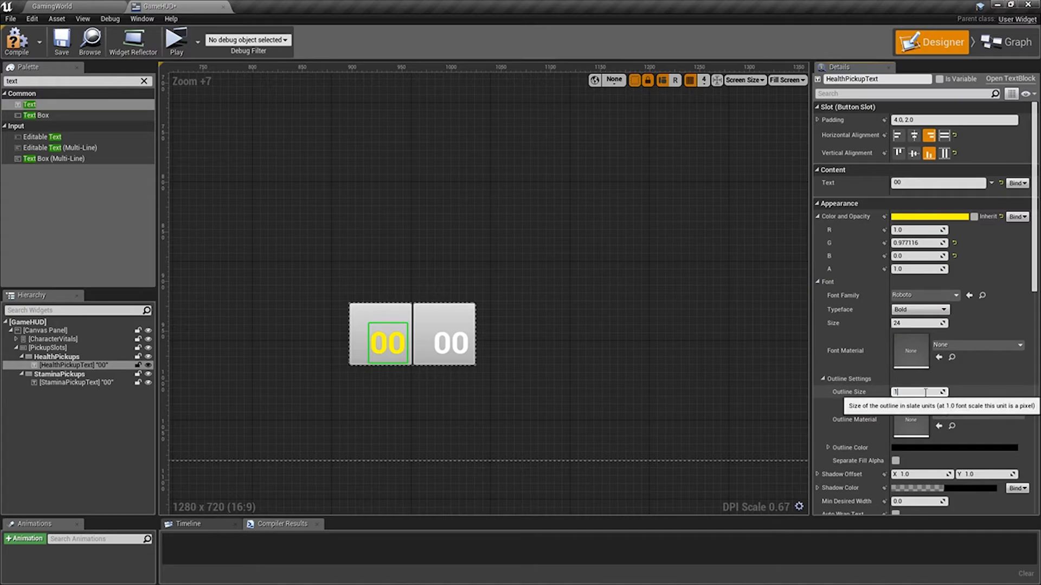
Color StaminaPickupText bright yellow and give its font a black outline matching HealthPickupText.
click(450, 342)
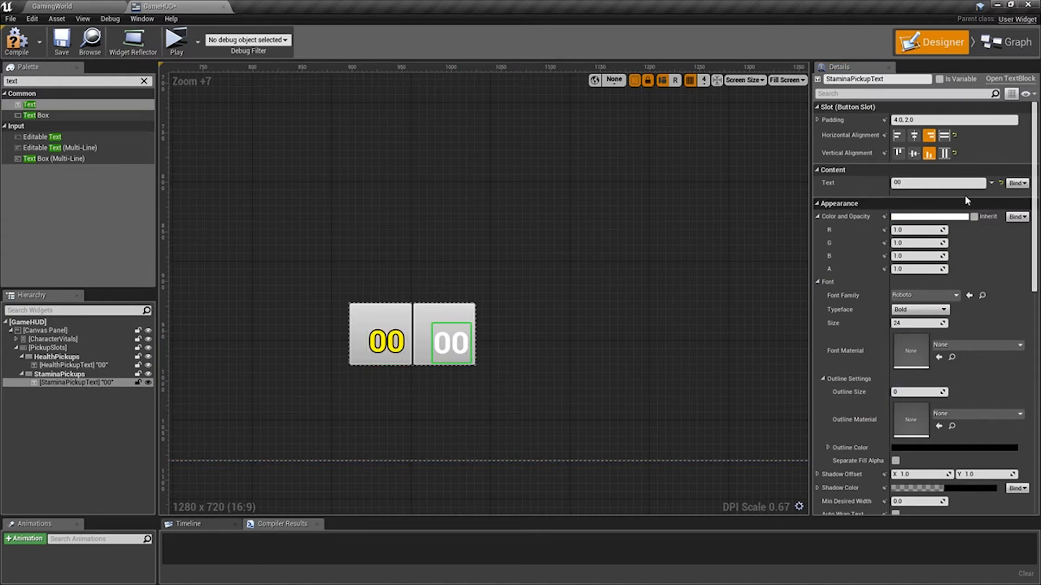
click(920, 218)
click(776, 353)
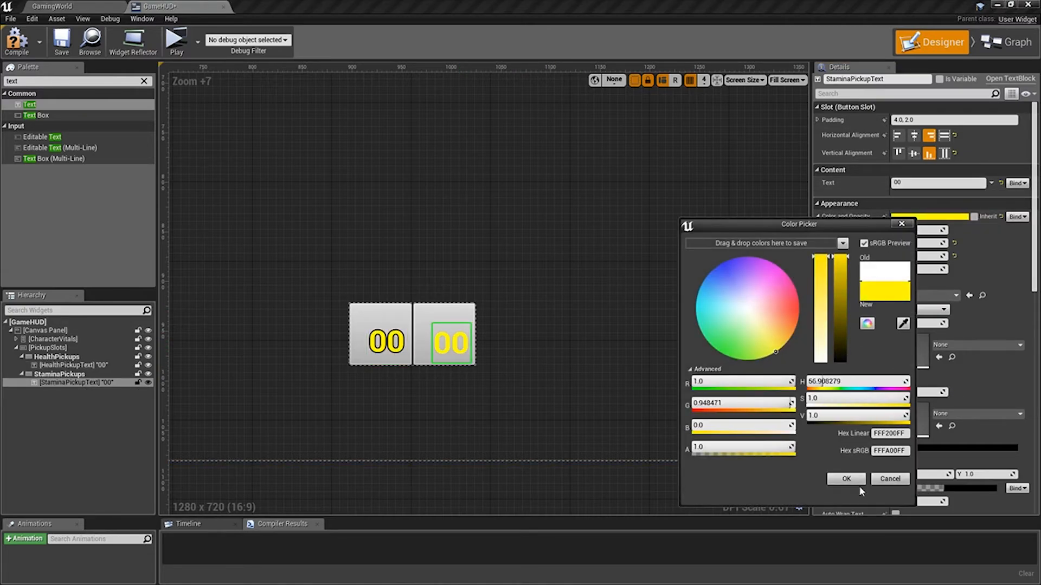
click(854, 480)
click(603, 338)
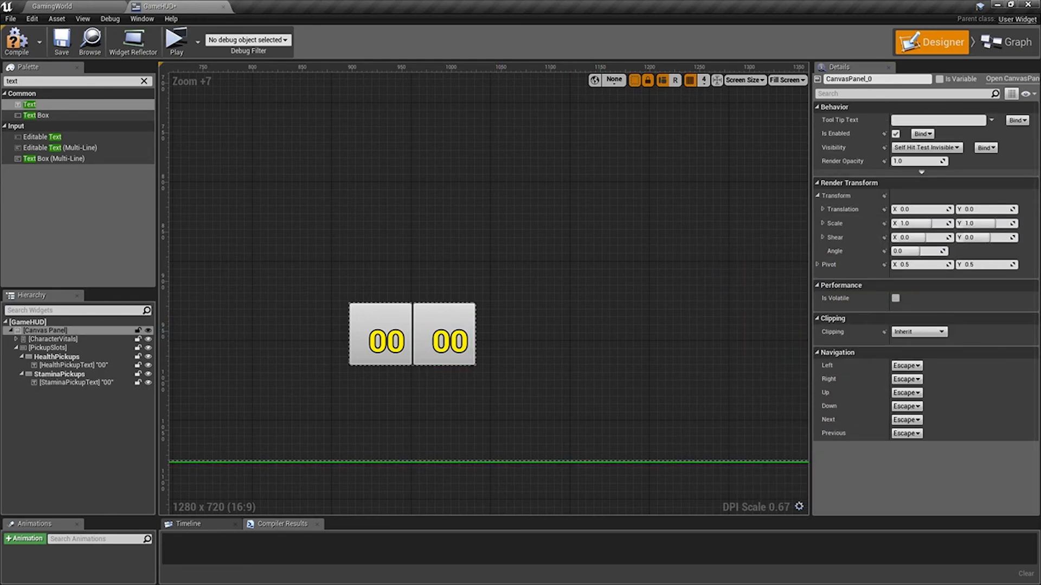
Assign the HealthSlot texture from UMG/Textures to the HealthPickups button's Normal style and set Draw As to Image.
click(394, 319)
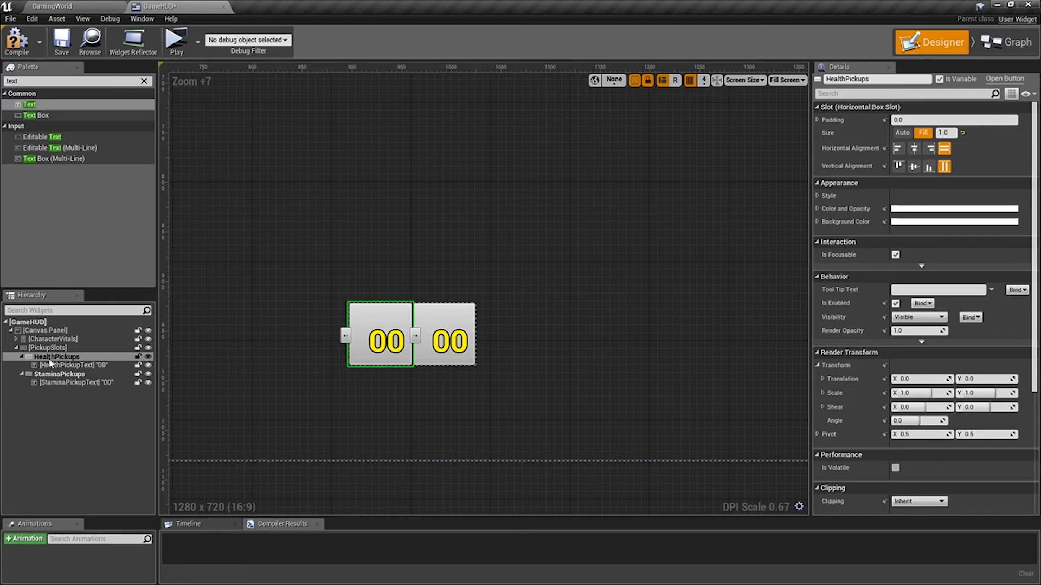
click(87, 6)
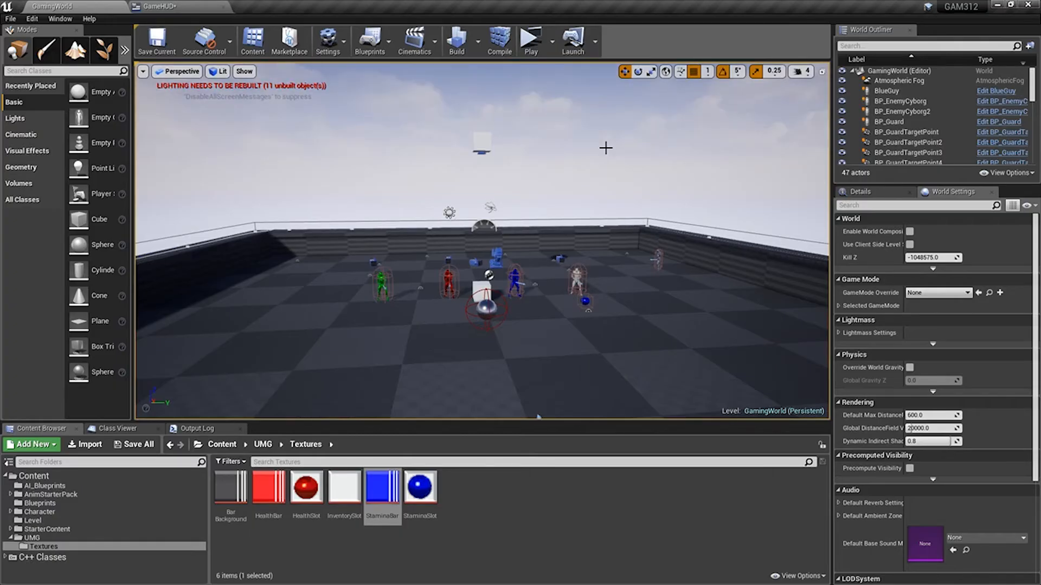
click(305, 486)
click(159, 6)
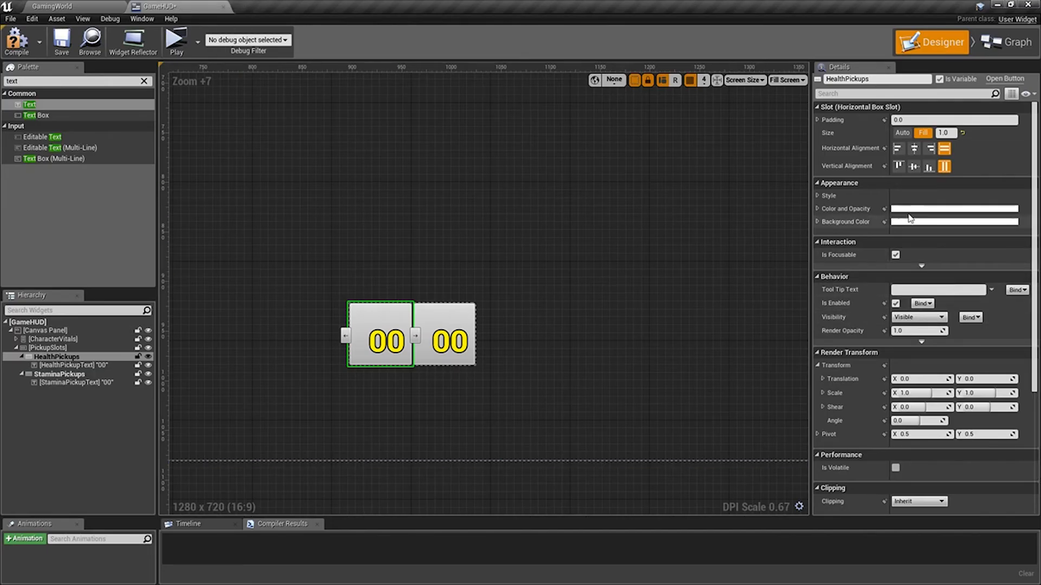
click(818, 196)
click(823, 208)
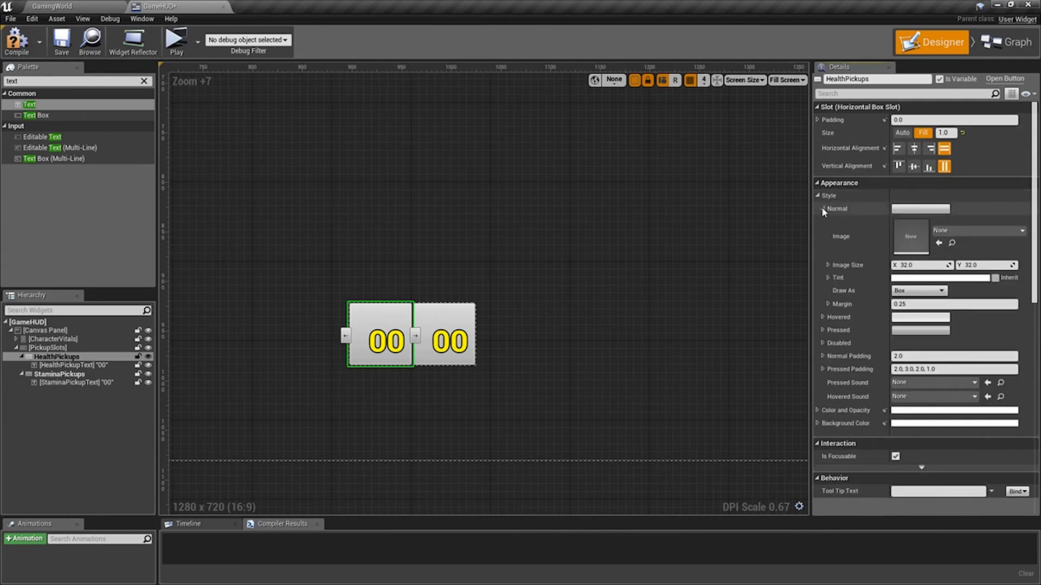
click(938, 243)
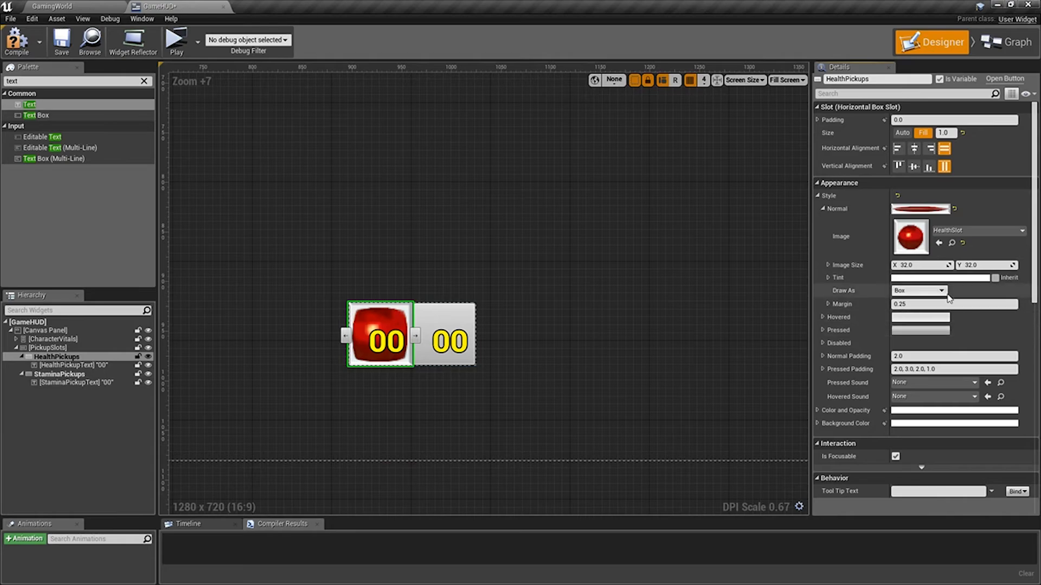
click(928, 291)
click(920, 321)
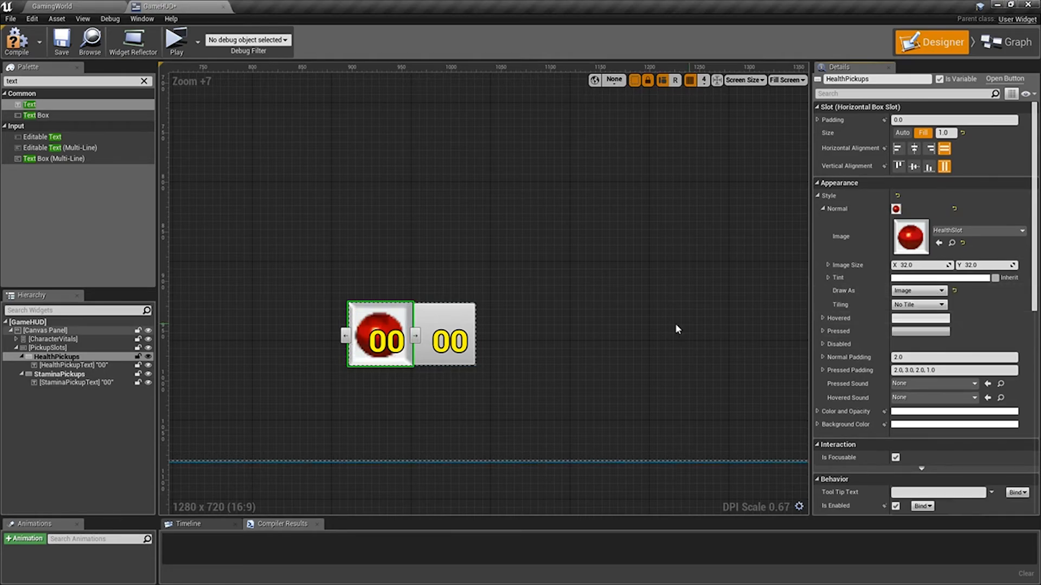
Assign the StaminaSlot texture to the StaminaPickups button's Normal style and set Draw As to Image.
click(62, 6)
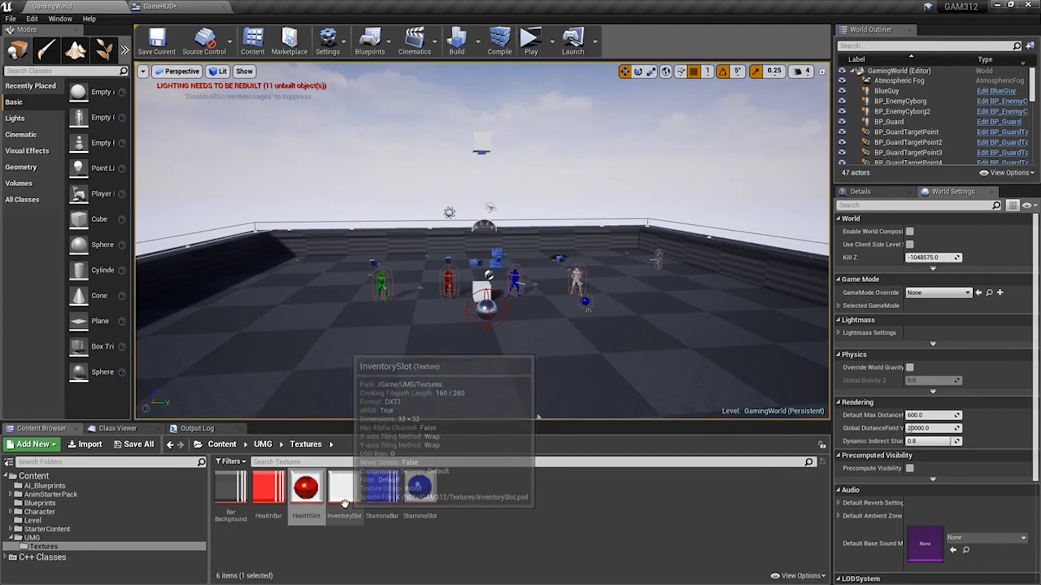
click(200, 6)
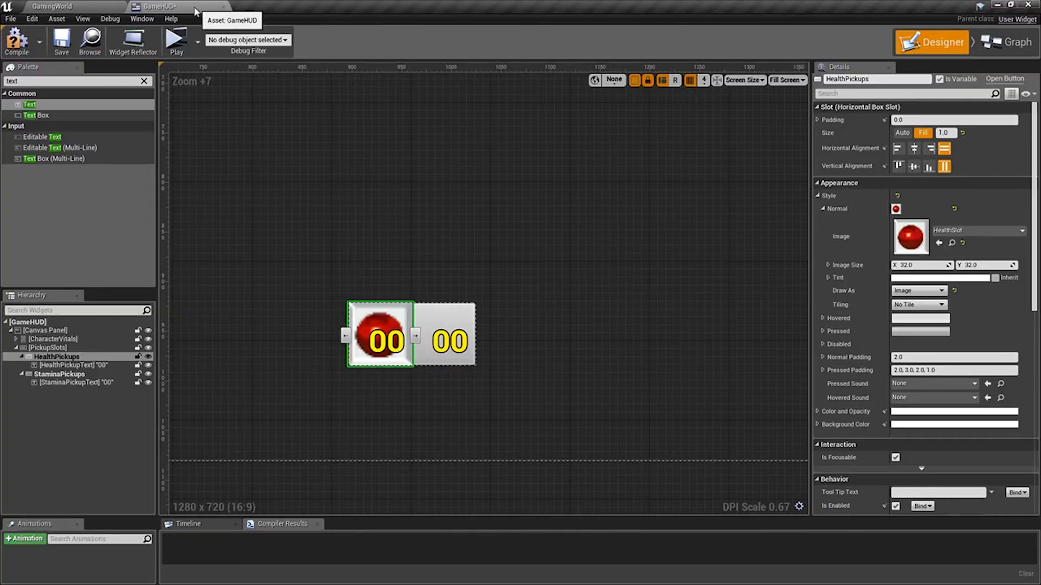
click(448, 318)
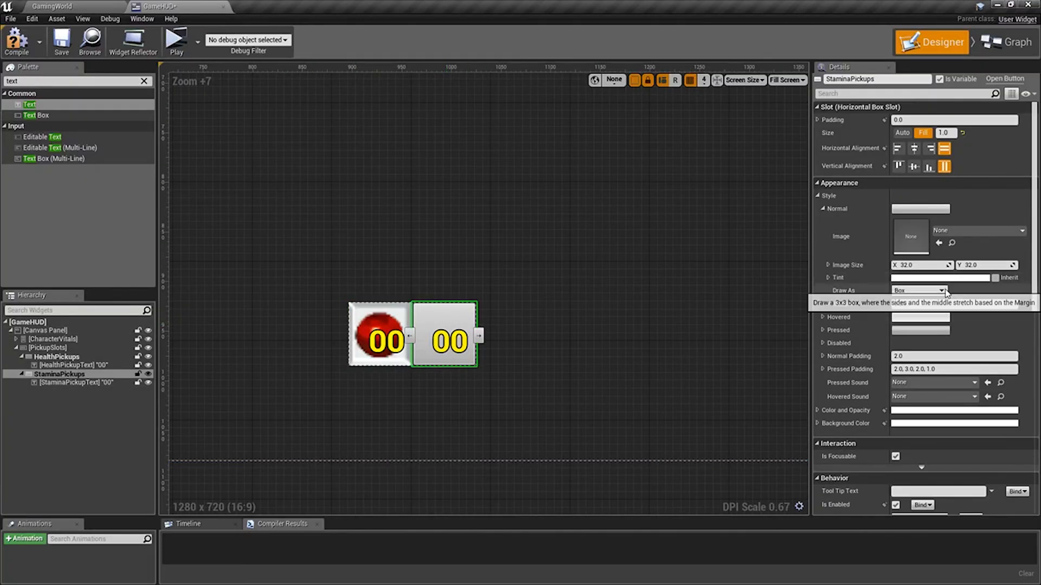
click(939, 244)
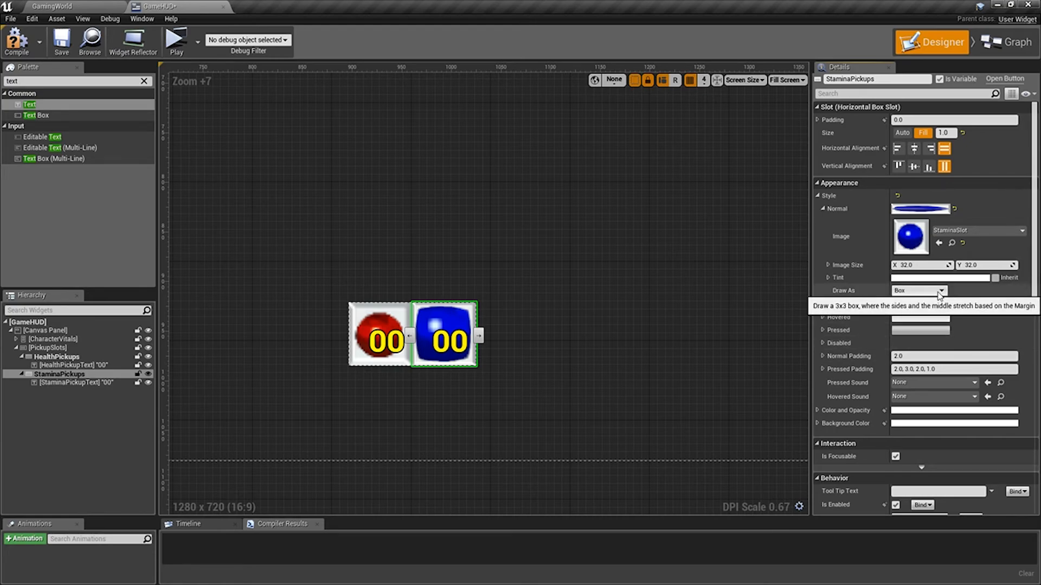
click(919, 290)
click(901, 321)
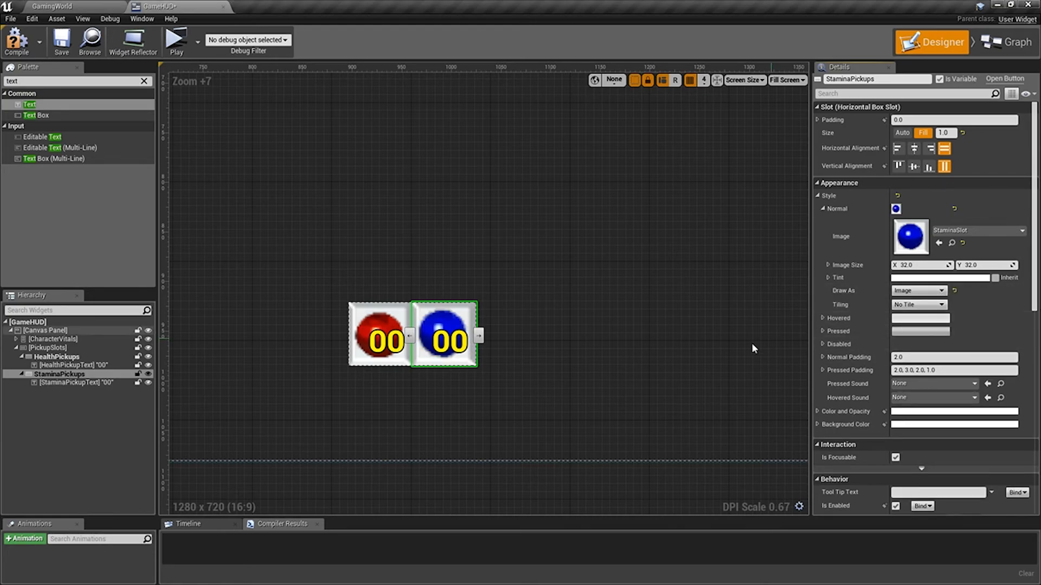
click(607, 372)
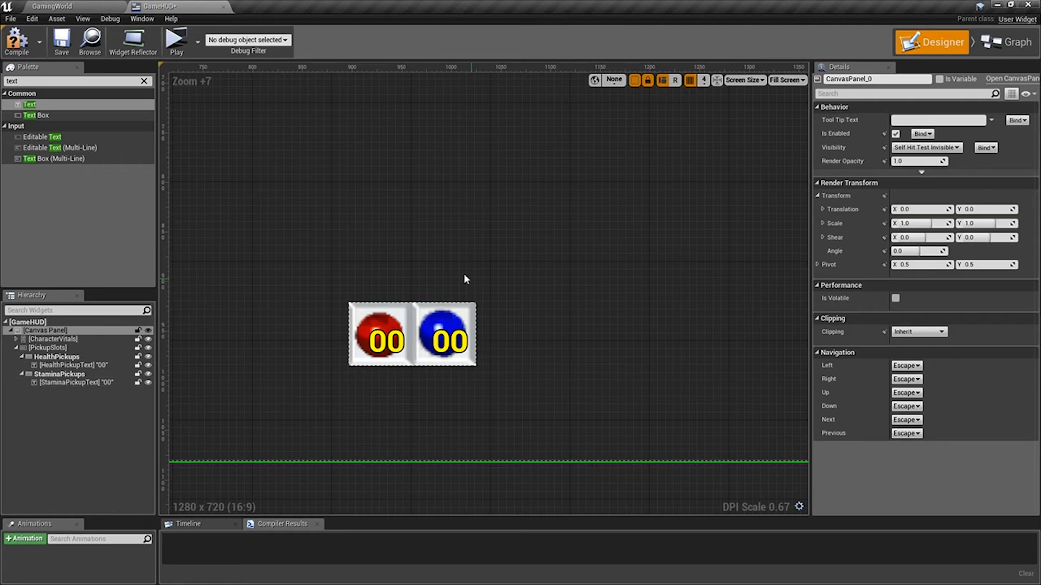
Compile and save the GameHUD widget with the whole canvas in view.
scroll(563, 351, down, 10)
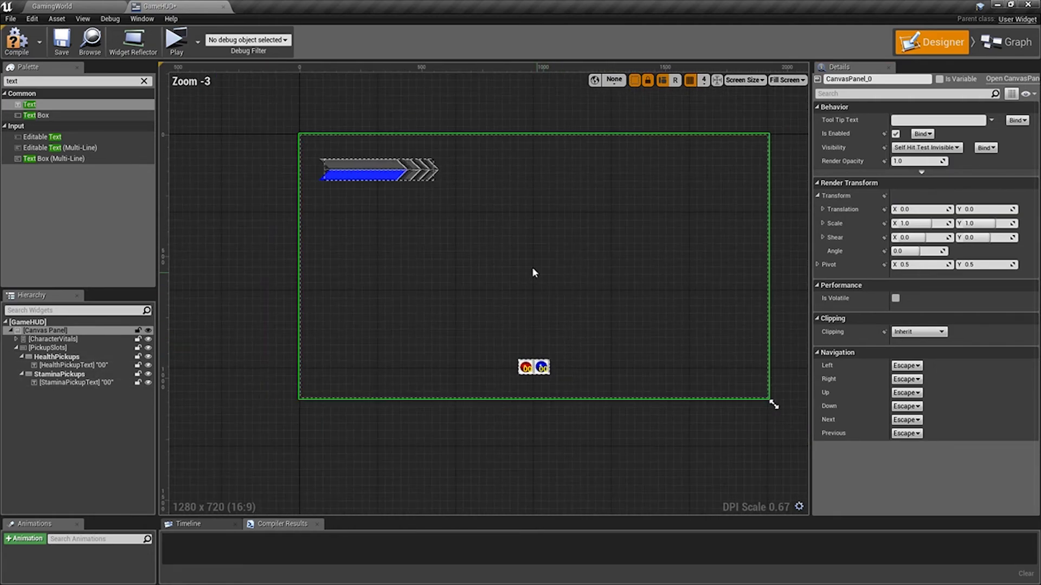
right_drag(535, 272, 432, 261)
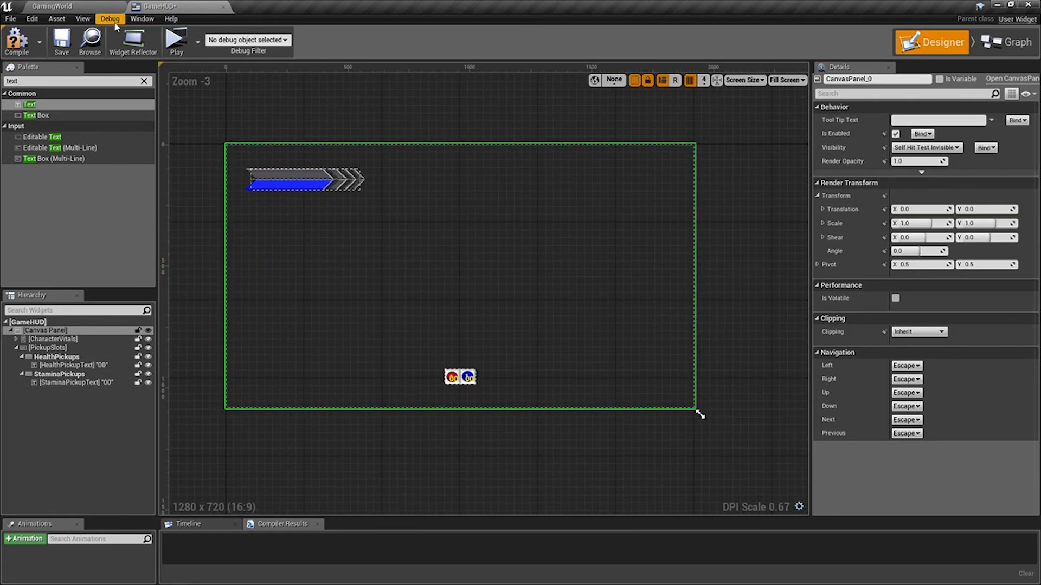
click(16, 41)
click(61, 41)
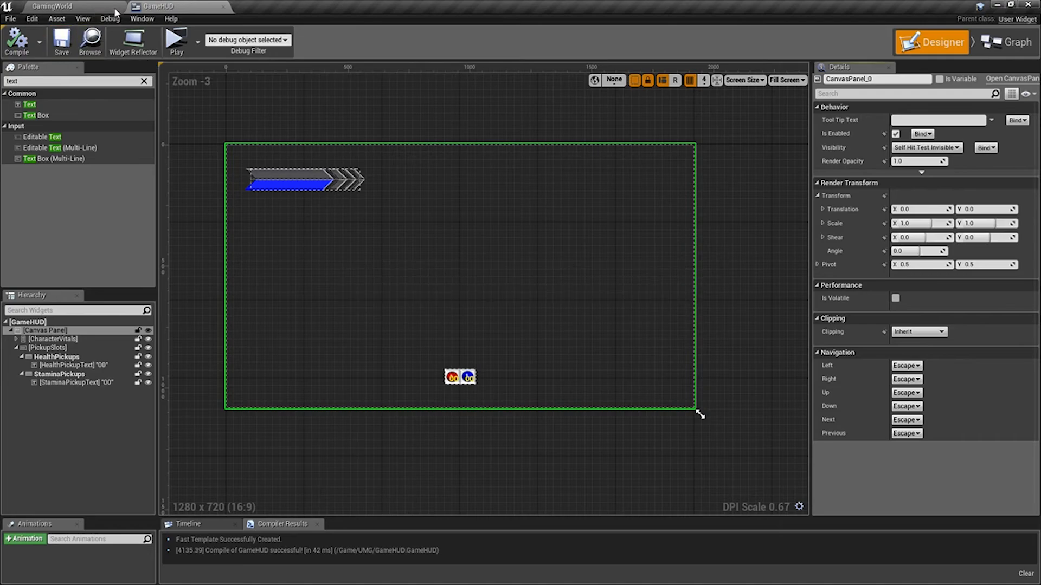
Open BP_PlayGameMode from the Blueprints folder in the full Blueprint editor.
click(70, 8)
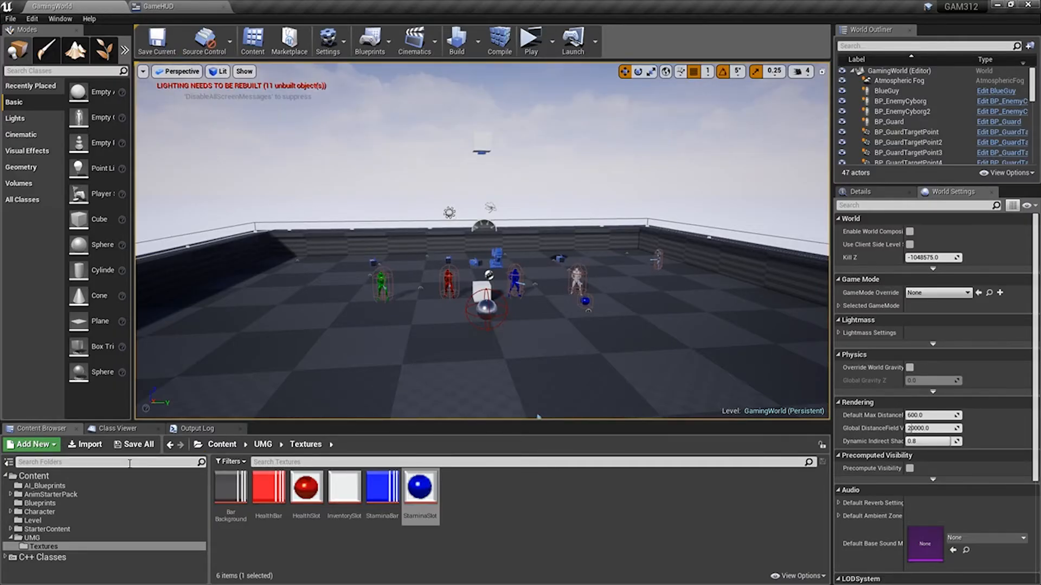
click(40, 504)
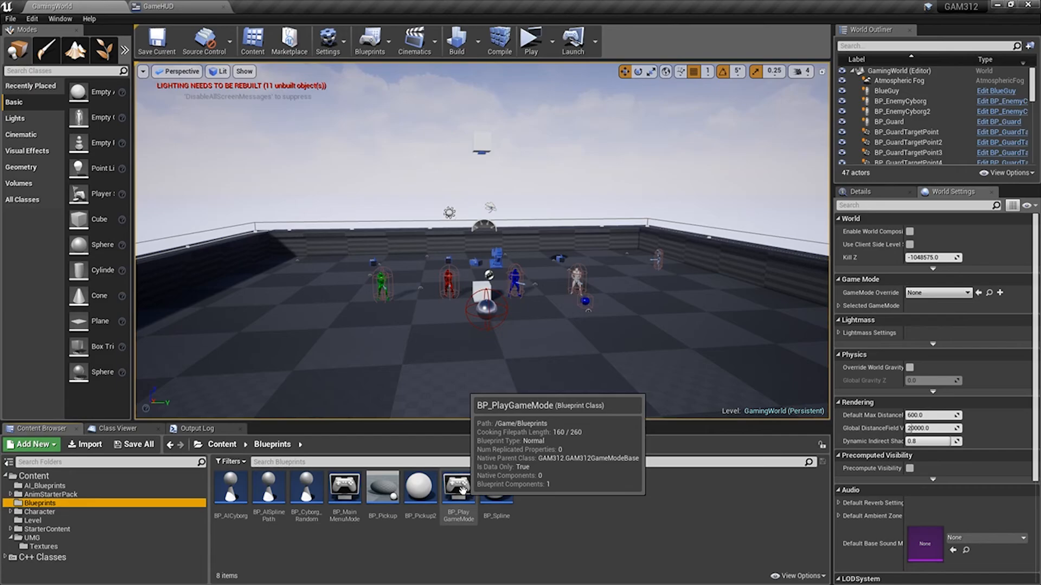
double_click(459, 489)
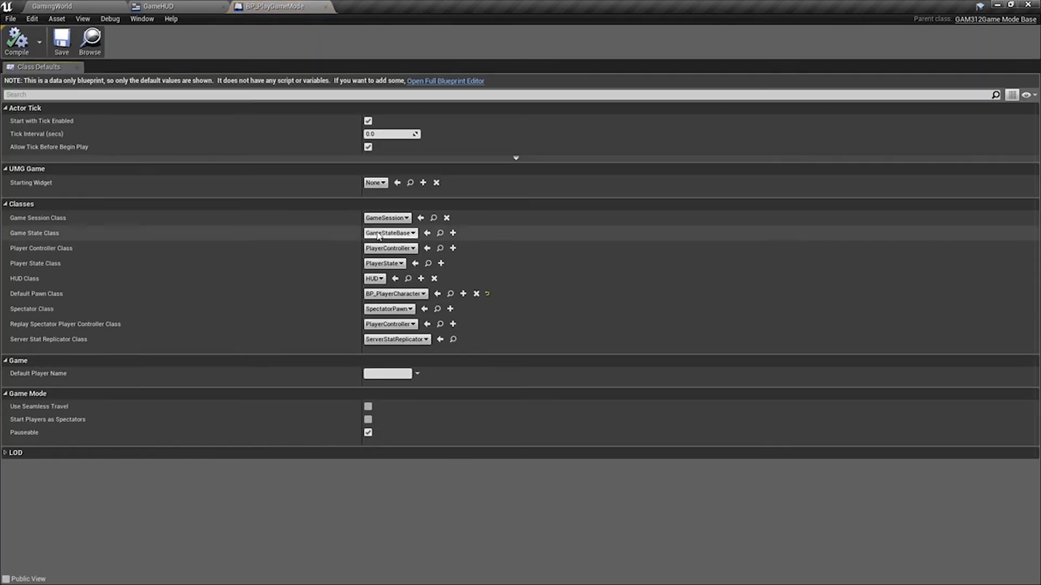
click(433, 81)
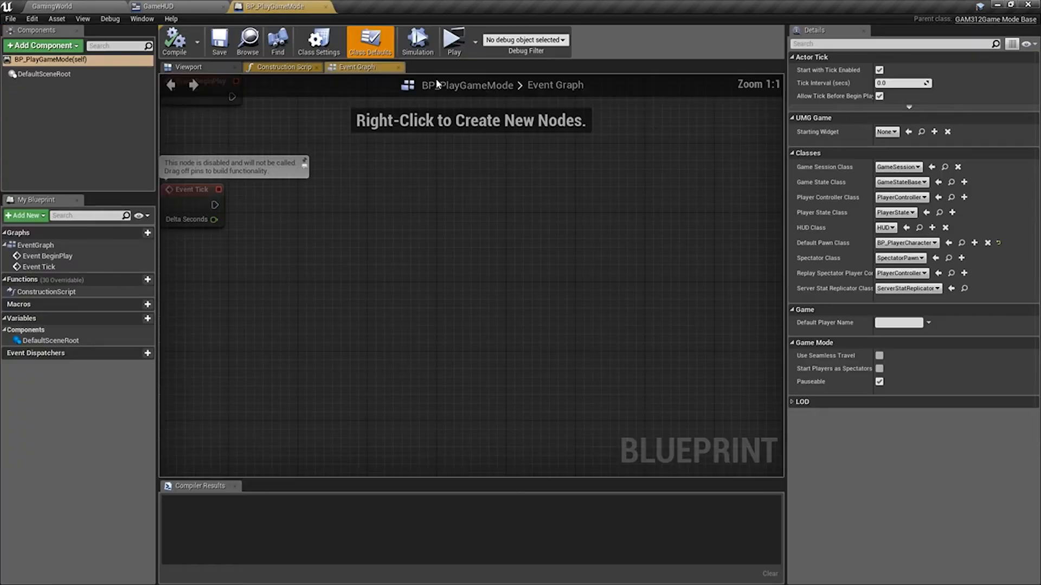
Set the Starting Widget of BP_PlayGameMode to GameHUD, then compile and save the blueprint.
click(889, 132)
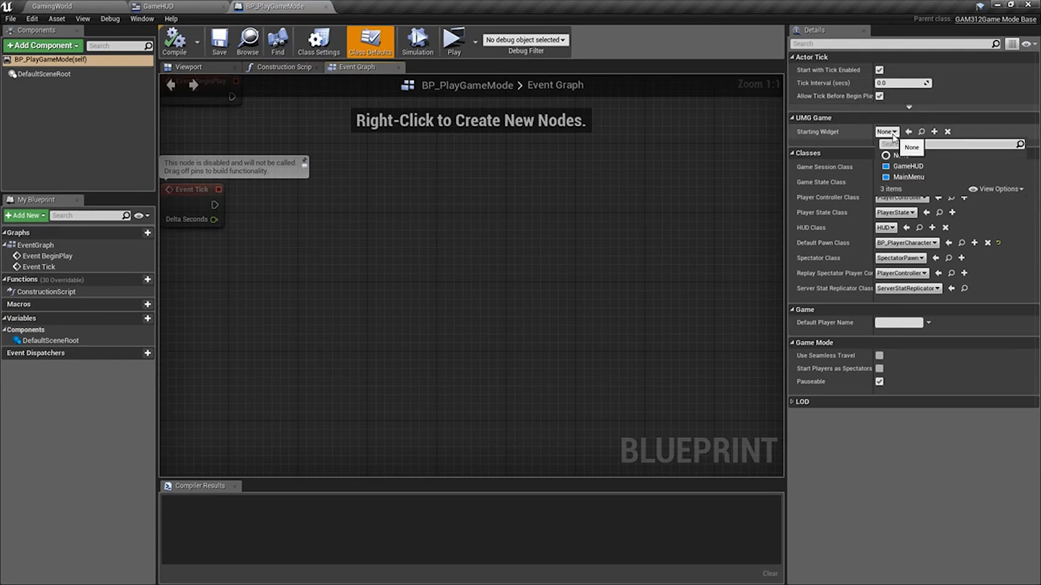
click(907, 172)
click(175, 41)
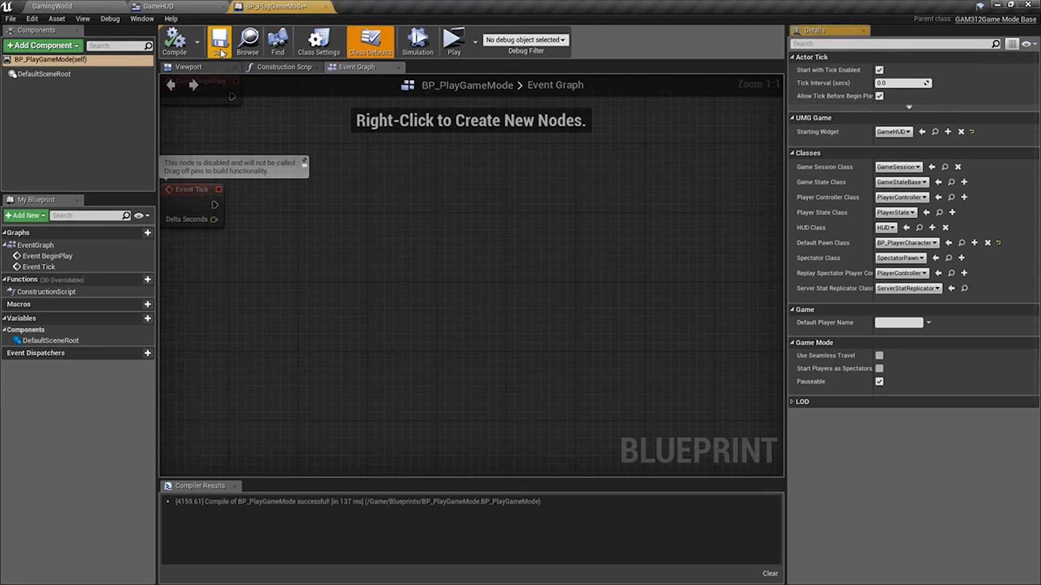
click(219, 41)
Play-test the GamingWorld level in a maximized preview window to check for the HUD, then close the preview.
click(65, 6)
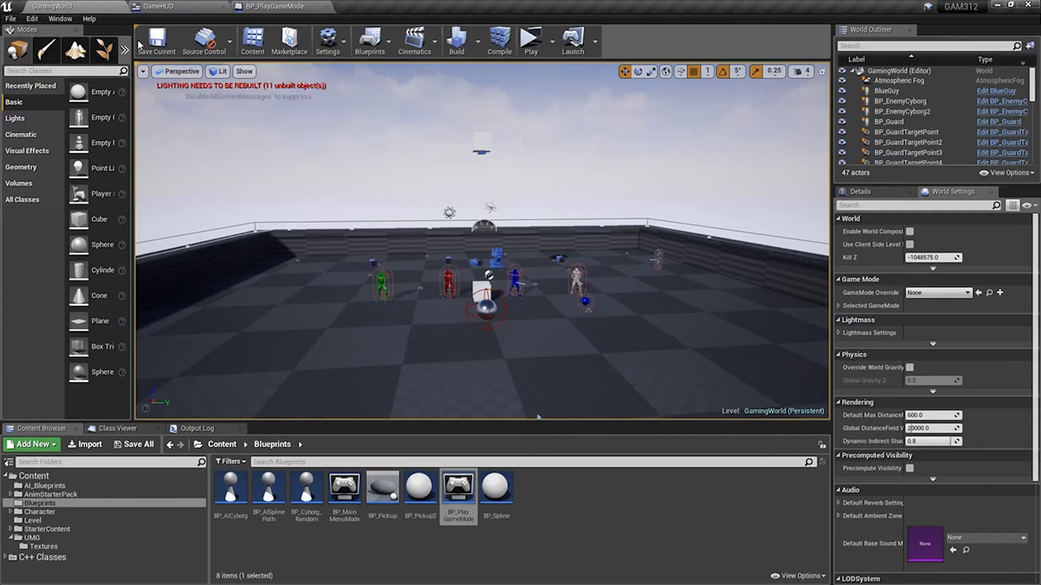
click(528, 43)
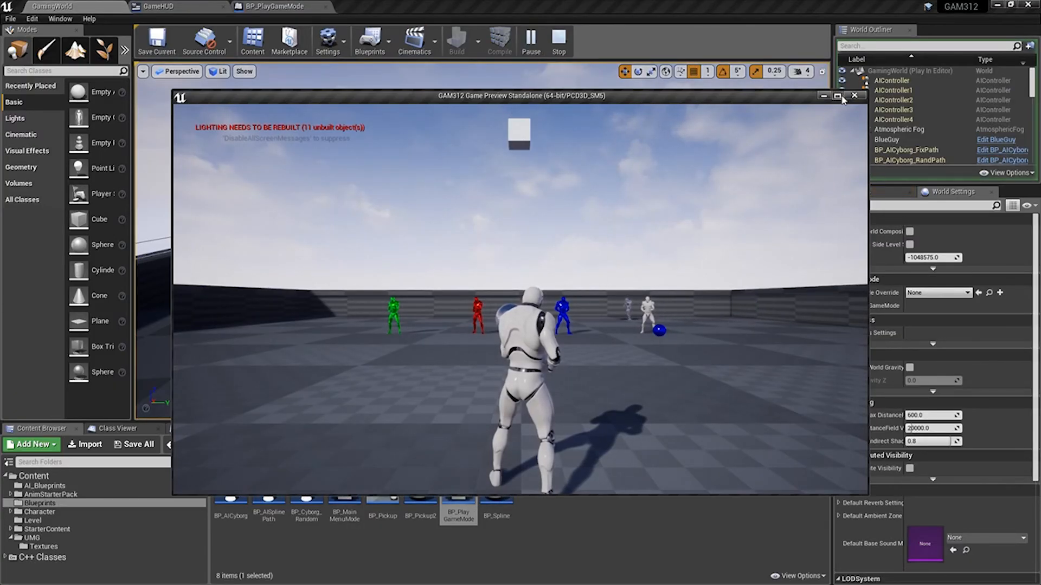
double_click(718, 99)
click(1027, 5)
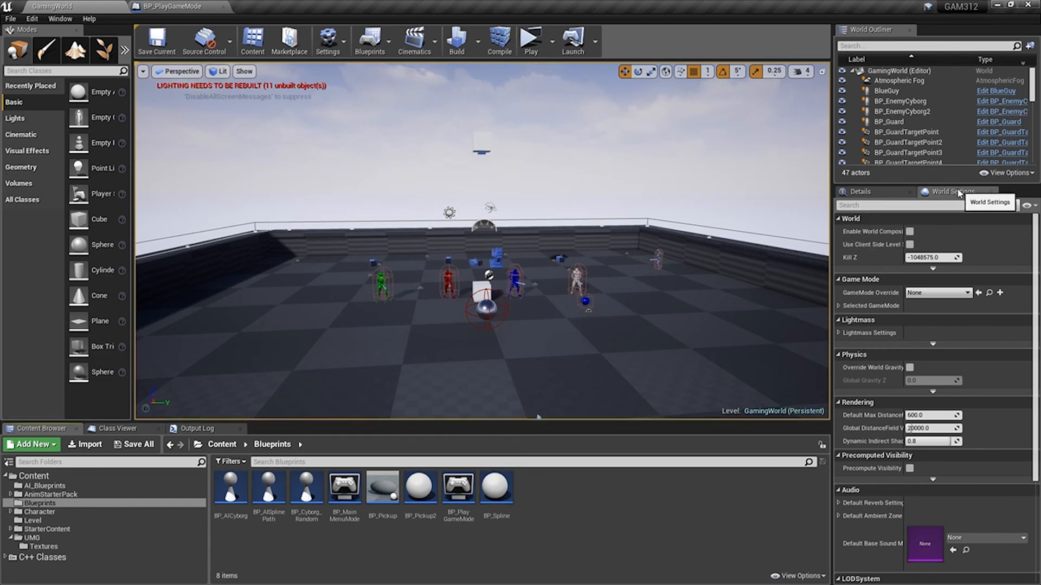
Set the GamingWorld level's GameMode Override to BP_PlayGameMode, then compile the project code and save the level.
click(967, 293)
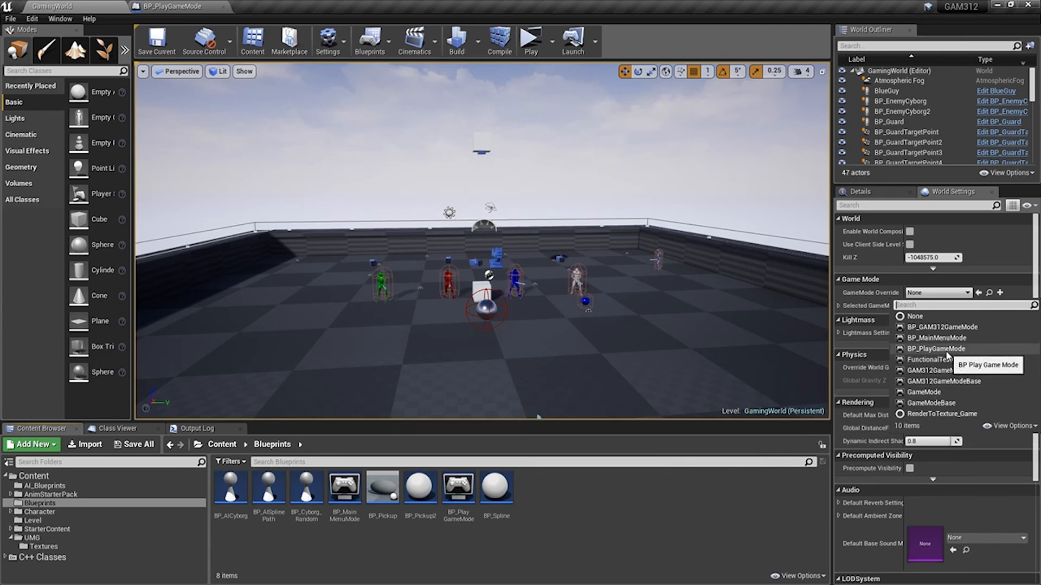
click(946, 352)
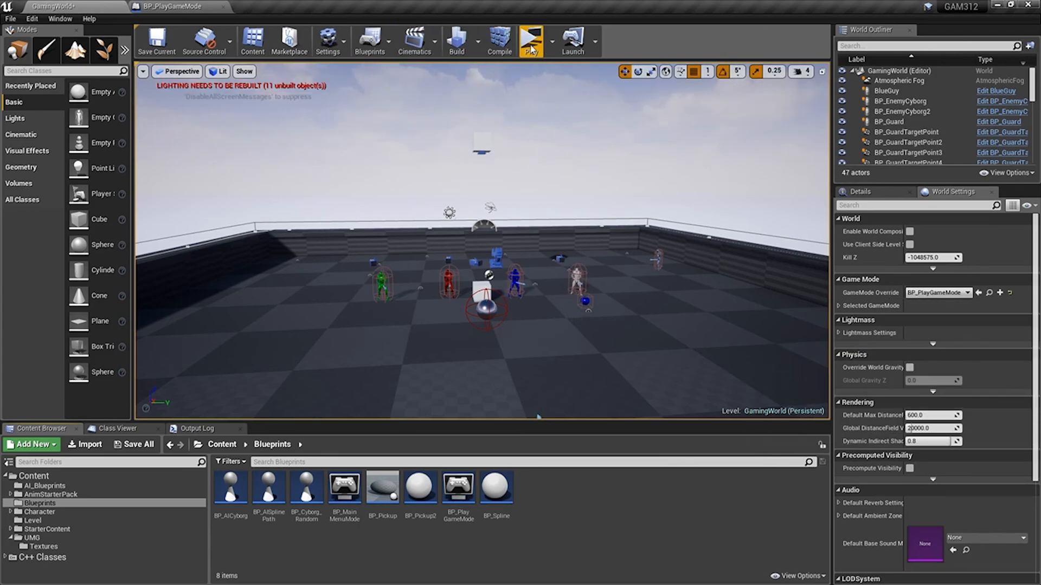
click(499, 41)
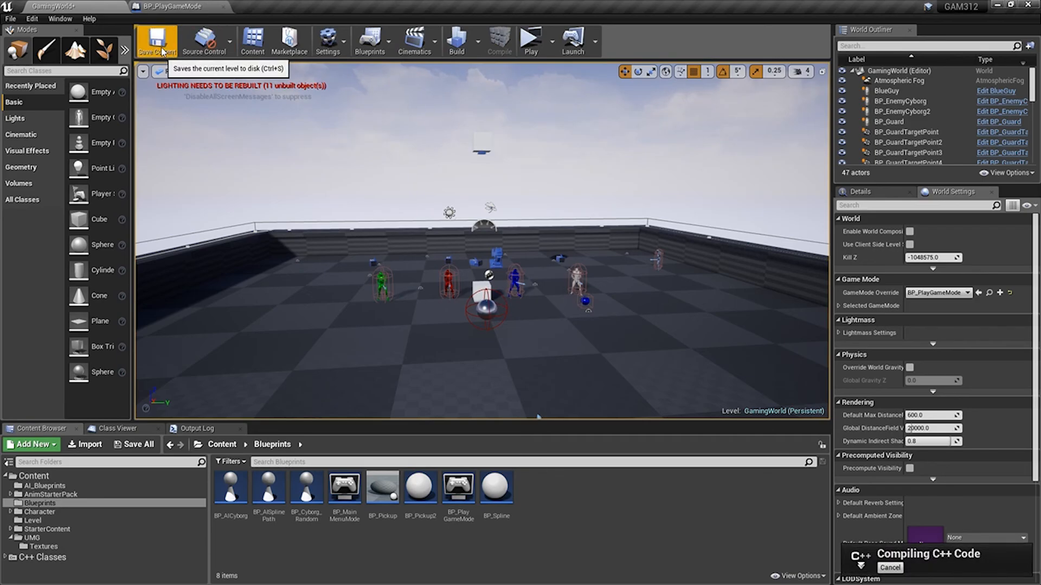
click(163, 50)
Play-test the level in a maximized preview window and run the character around to check the HUD during gameplay.
click(539, 41)
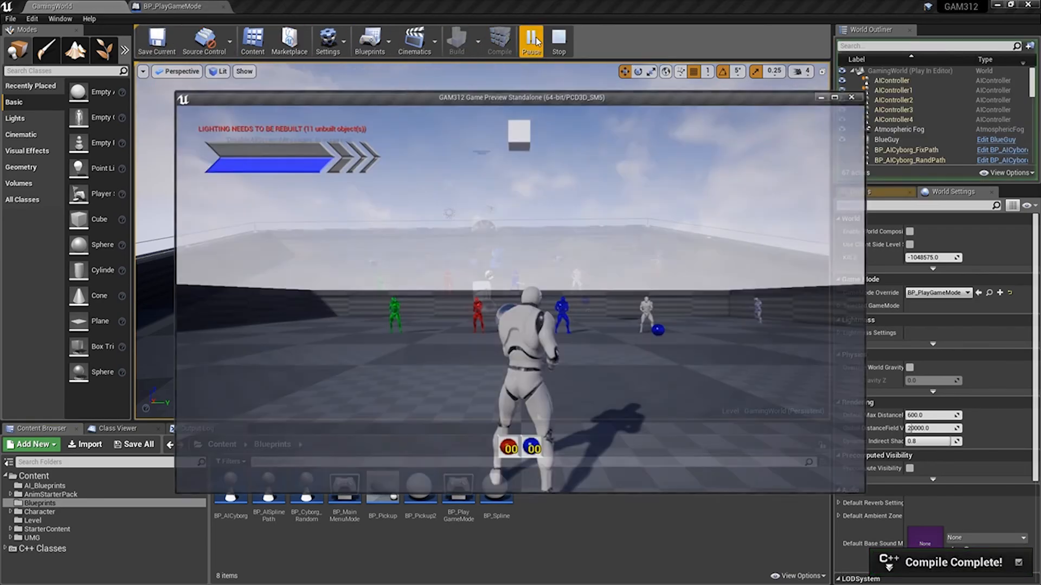
click(837, 96)
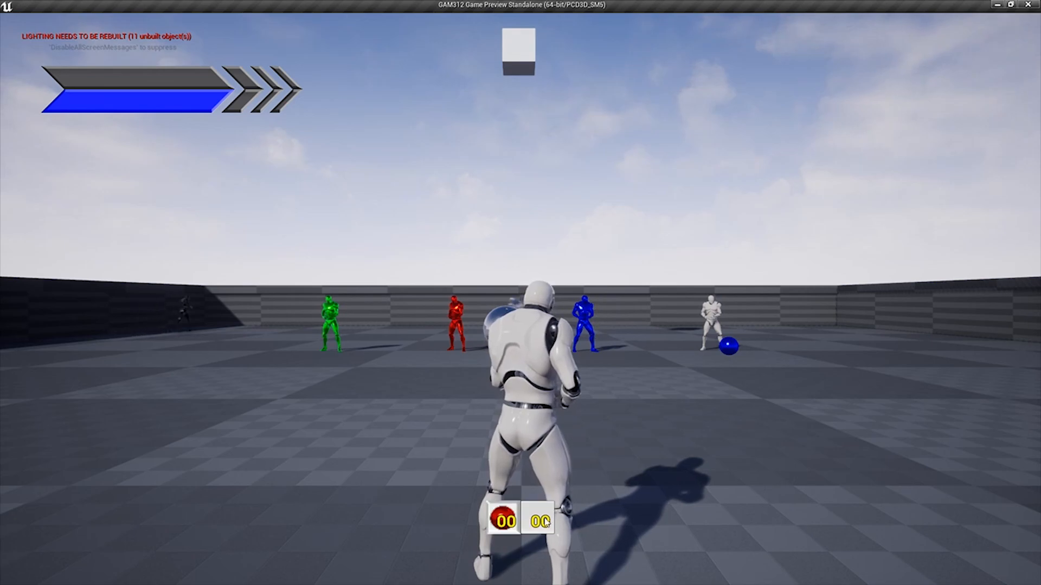
click(540, 331)
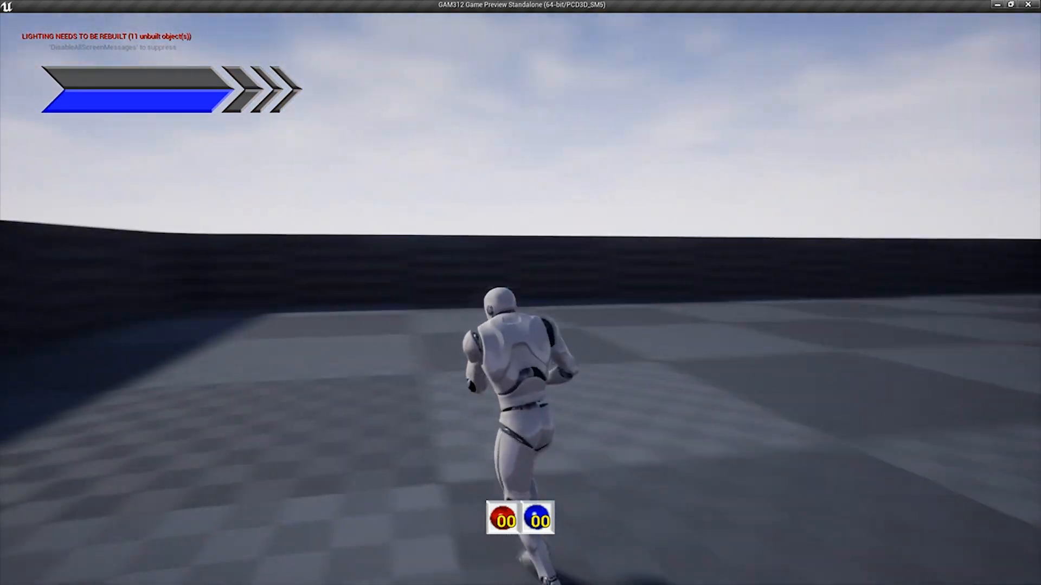
key(w)
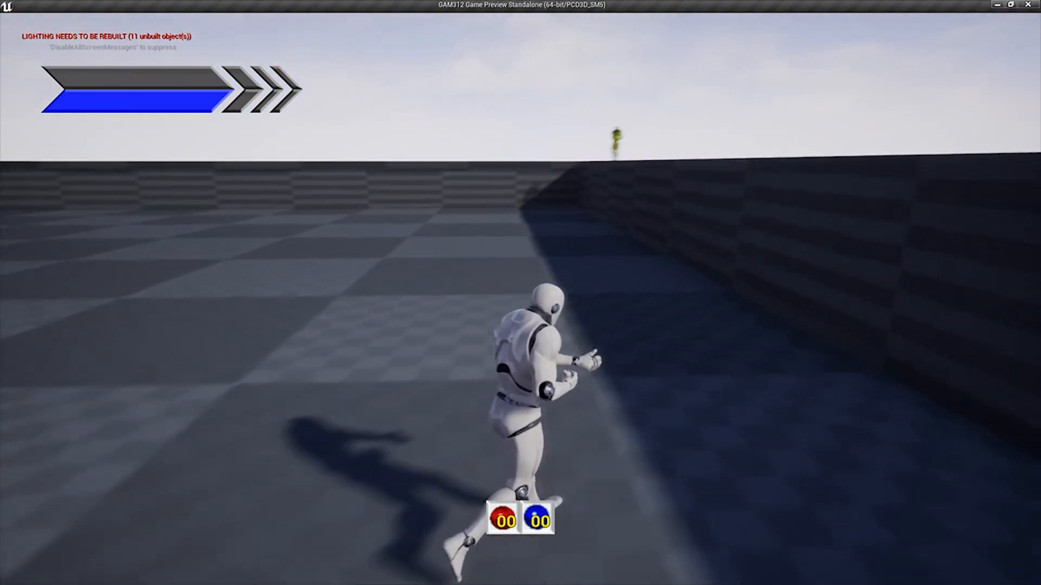